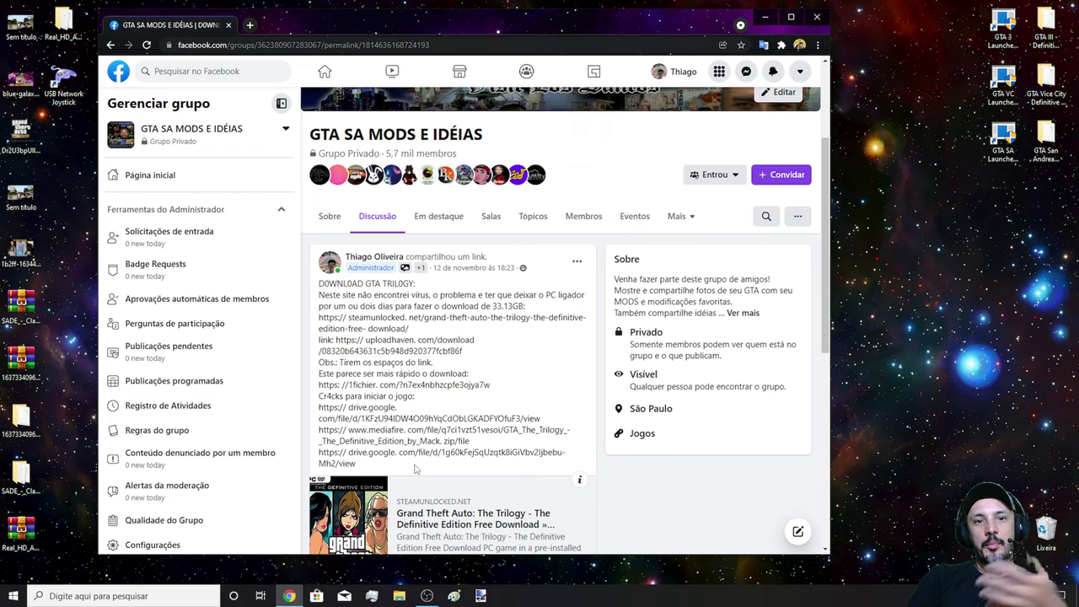
# Copy the 1fichier link from the group's GTA Trilogy download post
pyautogui.scroll(-1, 436, 506)
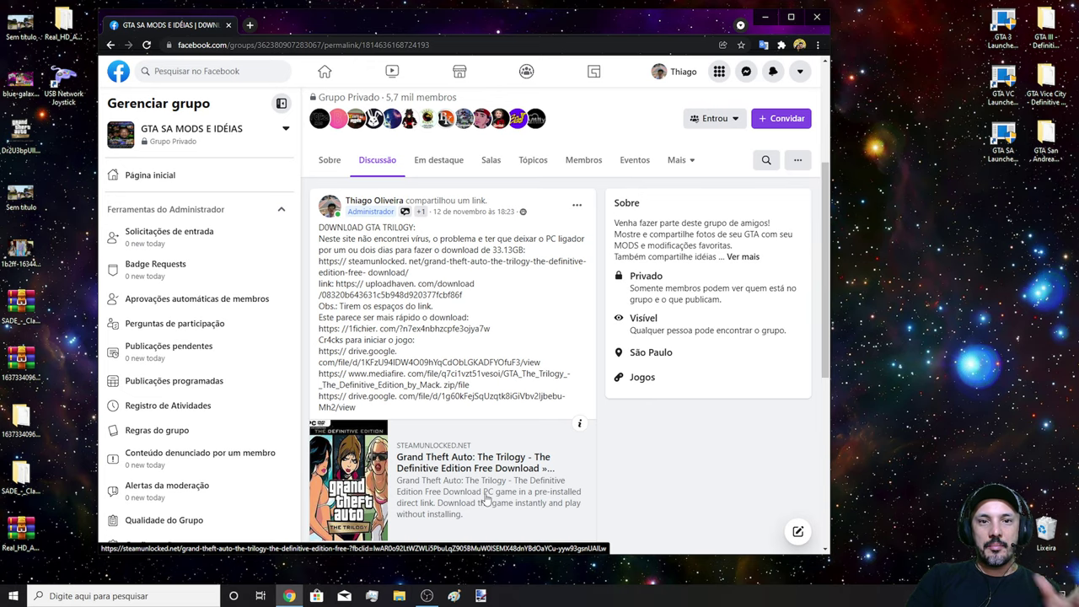
pyautogui.scroll(-1, 339, 267)
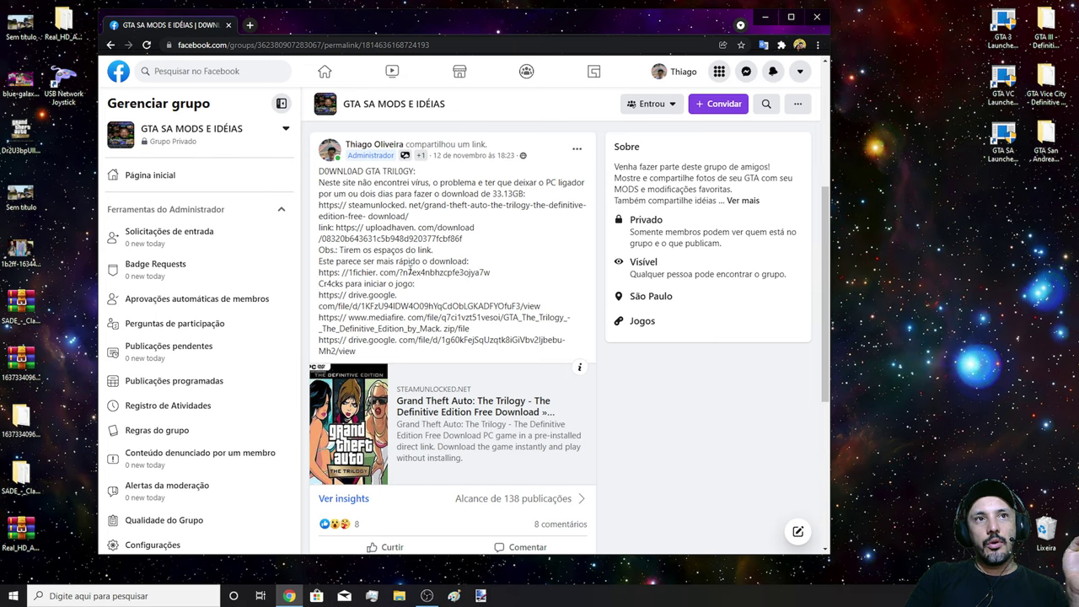
pyautogui.moveTo(491, 277); pyautogui.dragTo(320, 274)
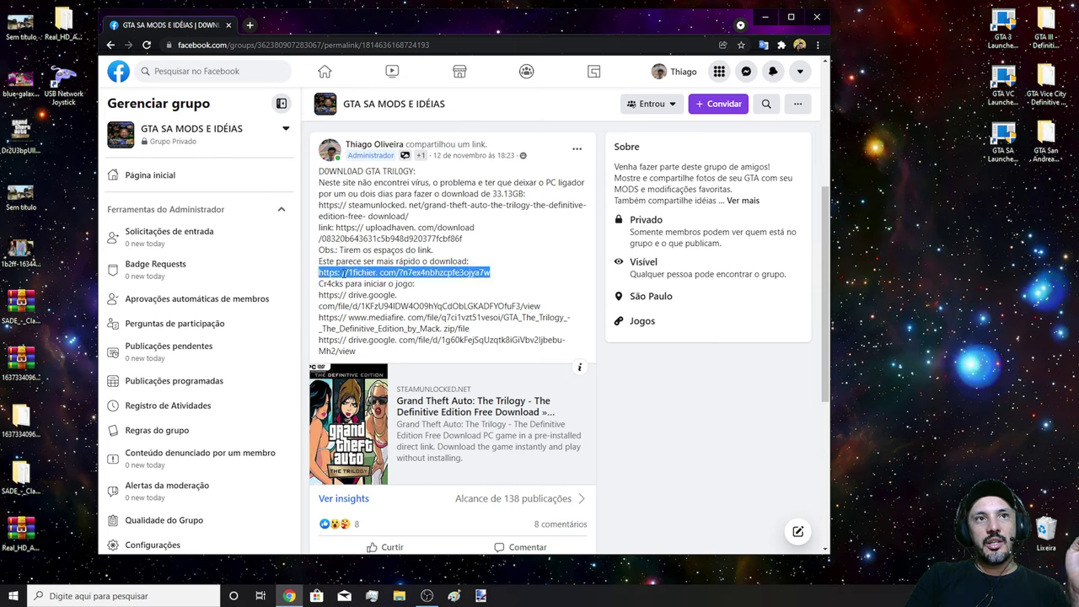
pyautogui.rightClick(343, 273)
pyautogui.click(371, 281)
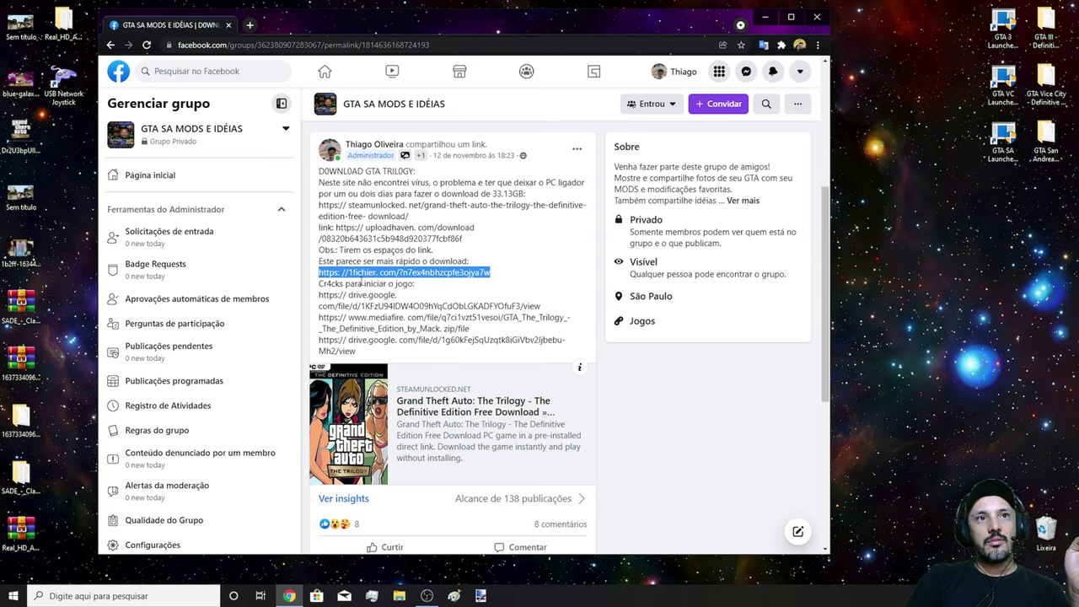
# Paste the link into the Google search box of a new tab and remove the spaces from the URL
pyautogui.click(251, 25)
pyautogui.rightClick(361, 251)
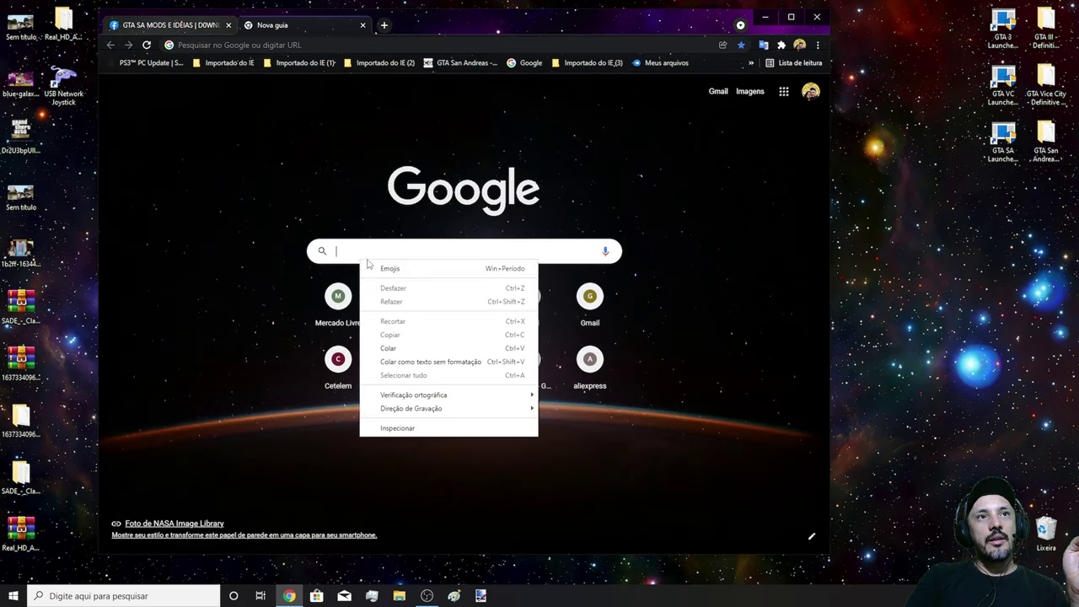
pyautogui.click(388, 348)
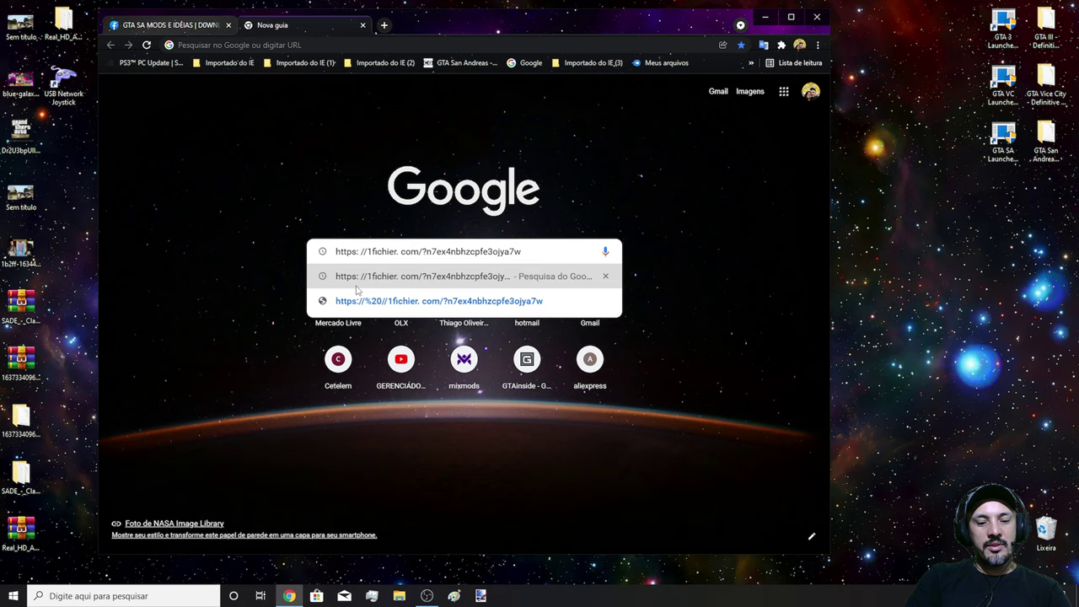
pyautogui.click(362, 251)
pyautogui.press('BackSpace')
pyautogui.click(401, 257)
pyautogui.press('BackSpace')
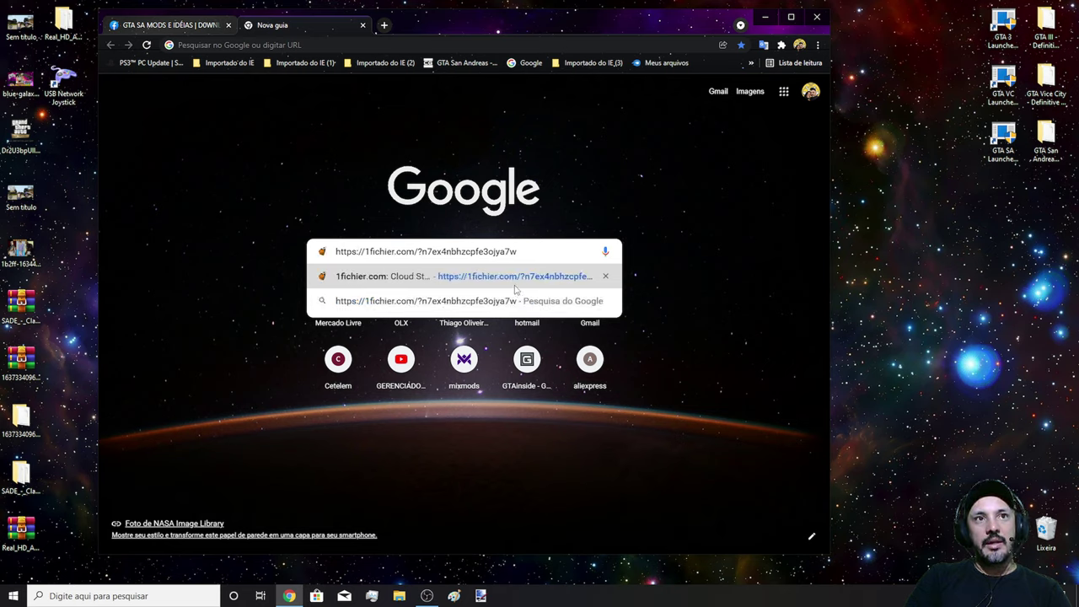
# Open the cleaned 1fichier address in a separate tab and dismiss the subscription offer covering the download page
pyautogui.rightClick(510, 248)
pyautogui.click(497, 258)
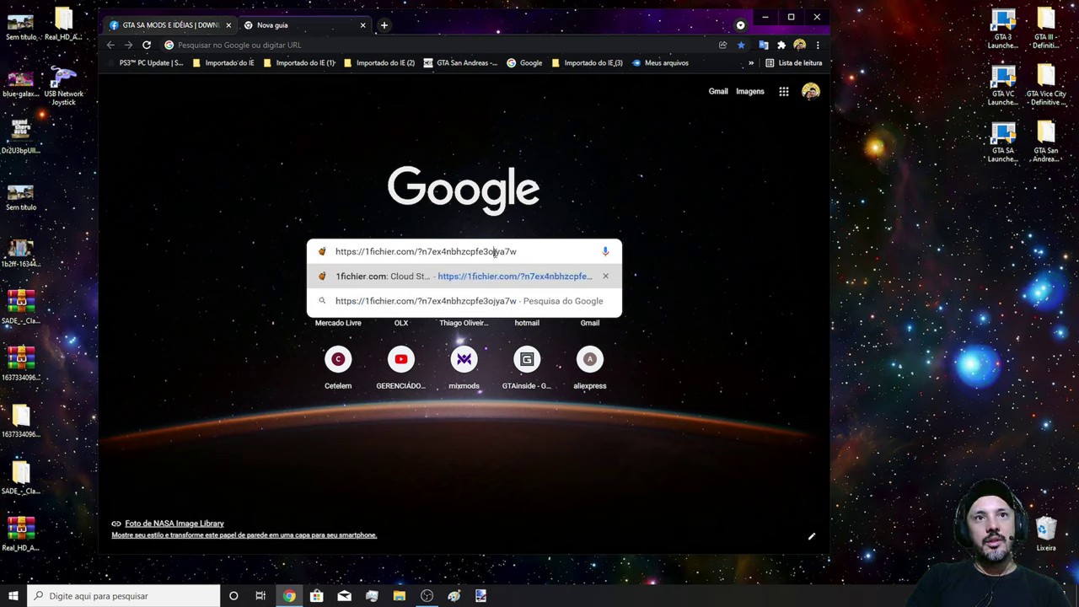
pyautogui.tripleClick(496, 256)
pyautogui.rightClick(494, 253)
pyautogui.click(590, 353)
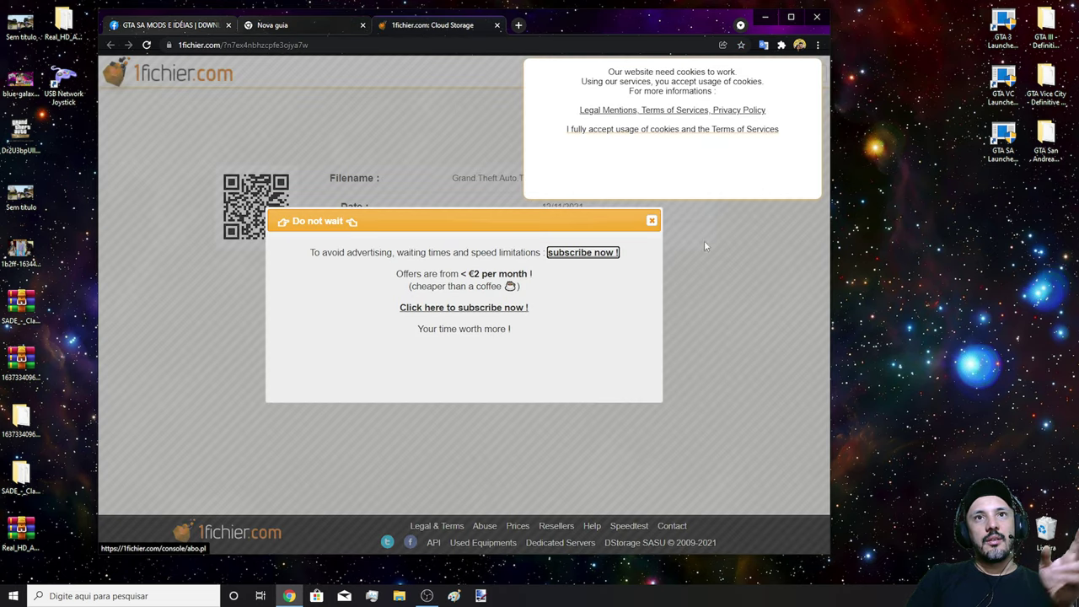
pyautogui.click(652, 221)
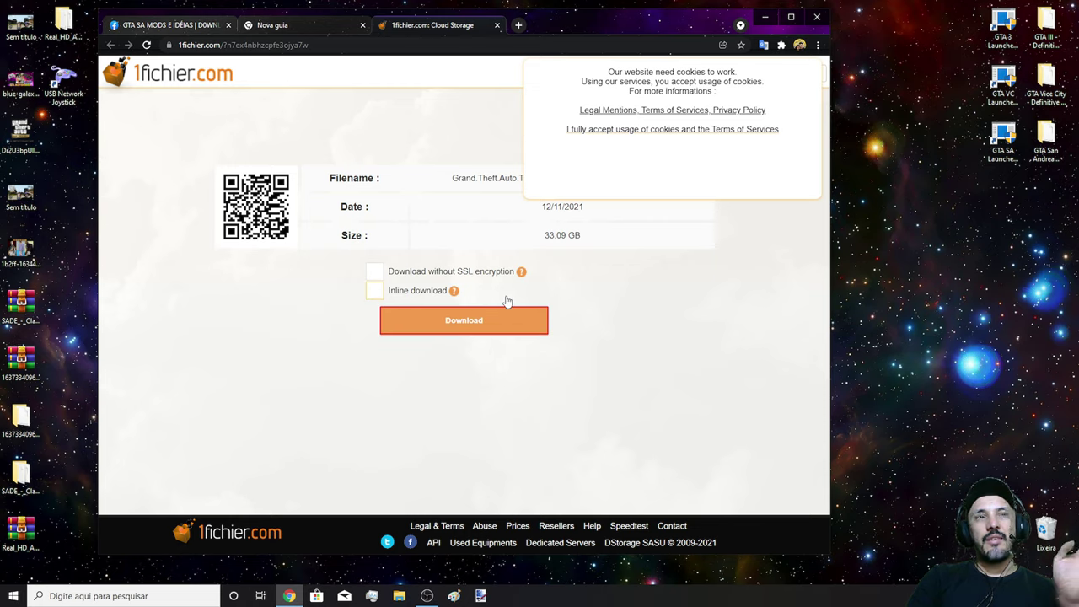
# Close the 1fichier page and the extra Google tab, and point out the crack links in the group post
pyautogui.click(497, 25)
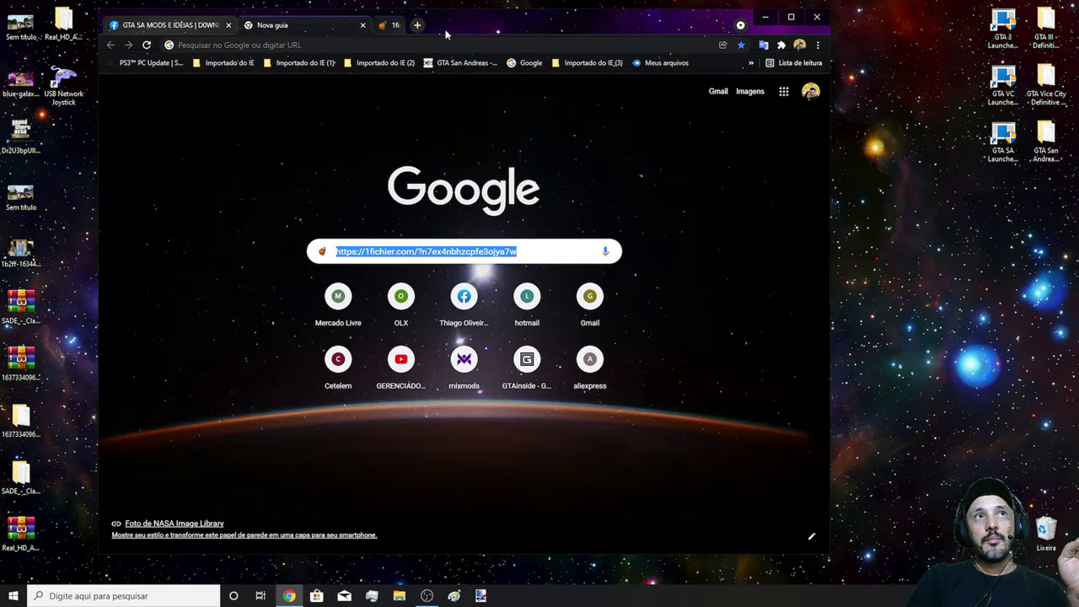
pyautogui.click(363, 26)
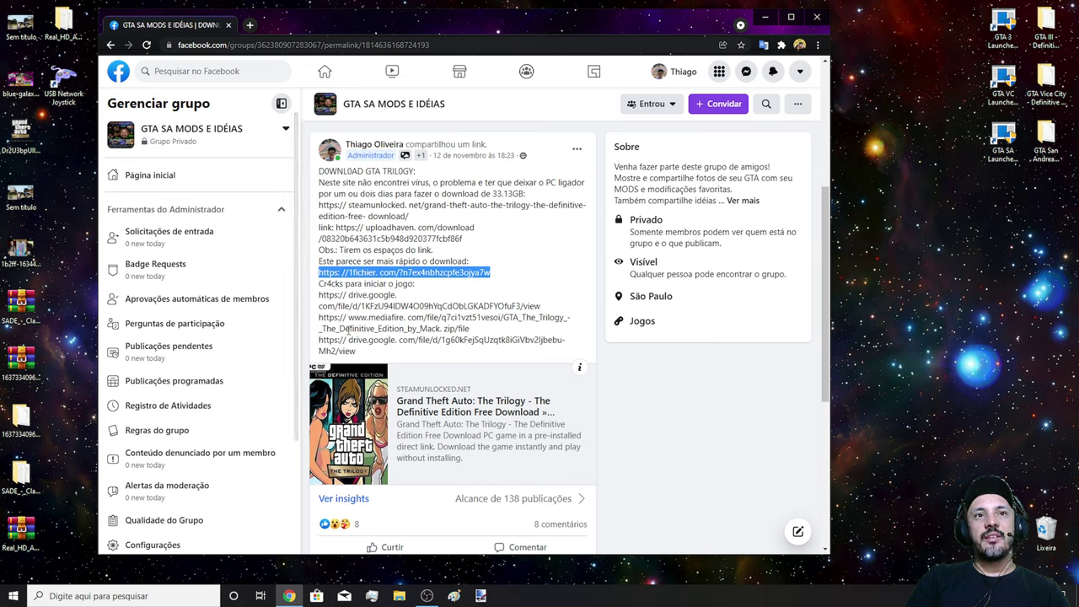
pyautogui.moveTo(503, 333); pyautogui.dragTo(313, 310)
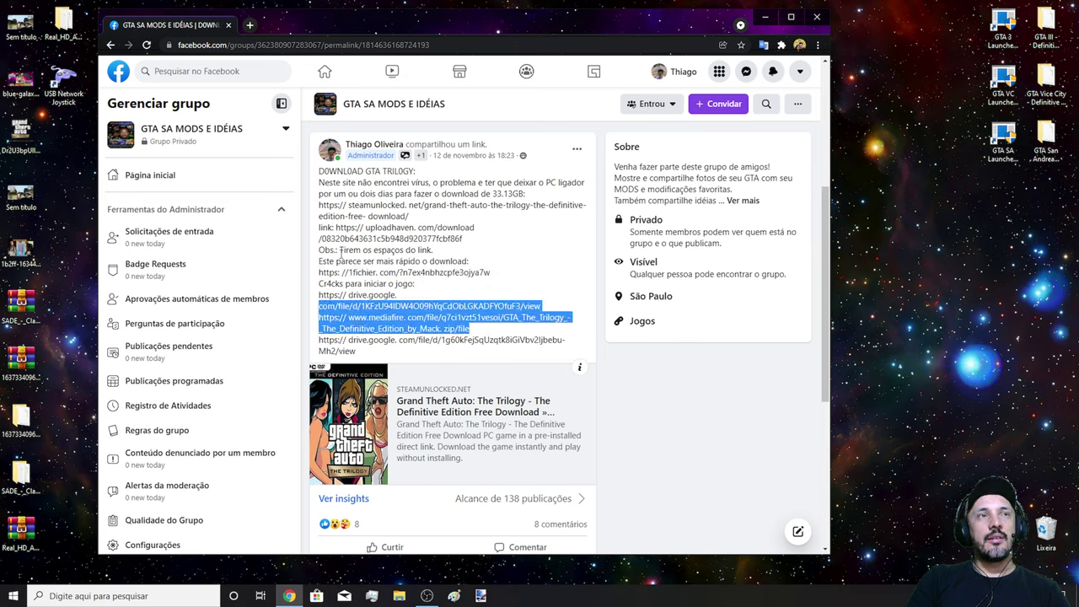
pyautogui.click(734, 379)
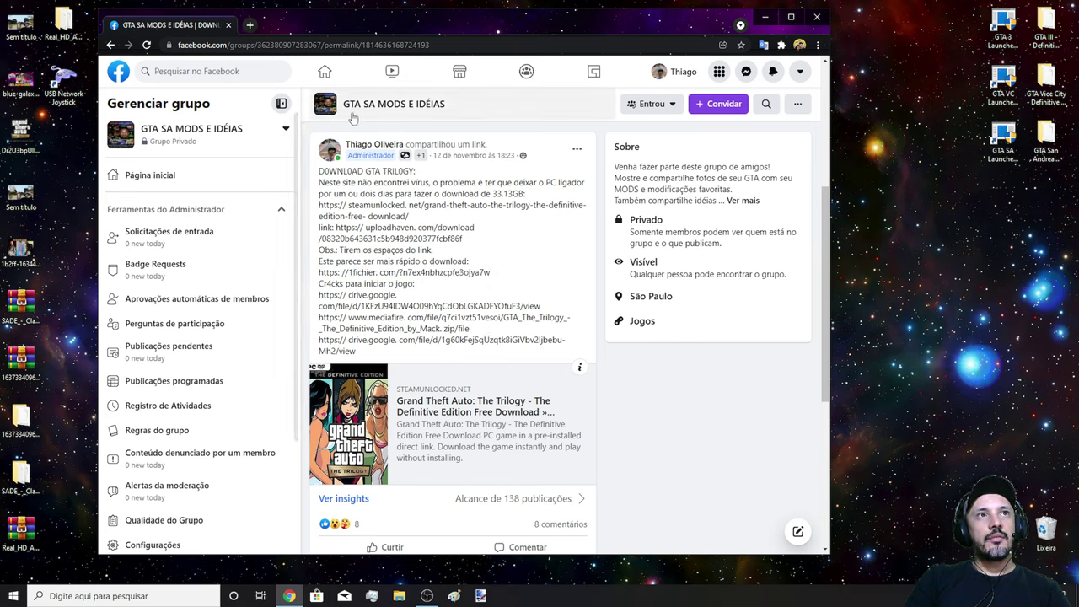
# Minimize the browser and open the GTA San Andreas - Definitive Edition folder on the desktop
pyautogui.click(110, 44)
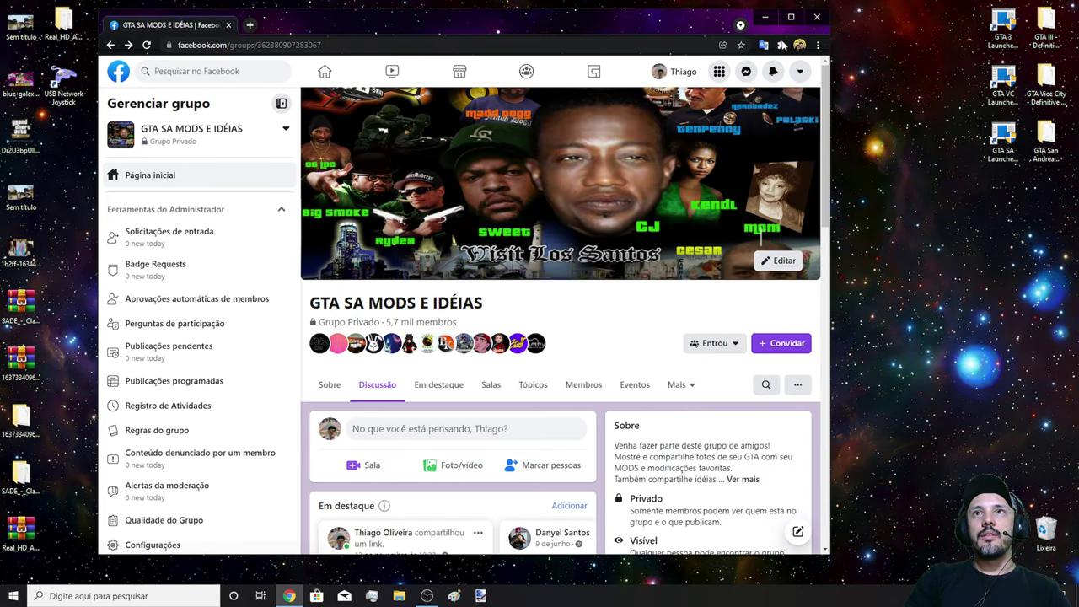
pyautogui.click(764, 17)
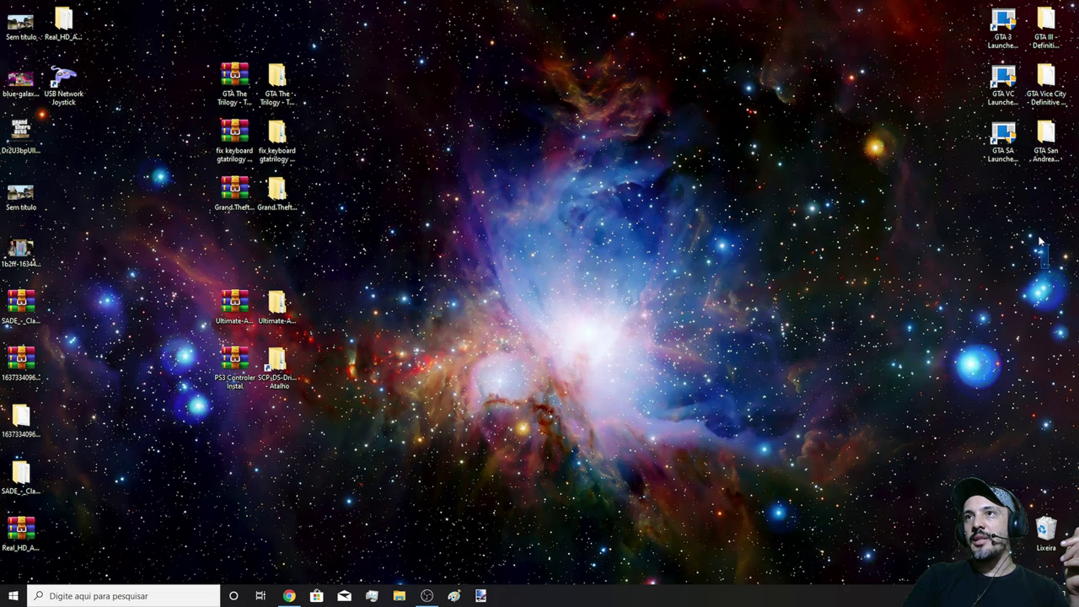
pyautogui.moveTo(1068, 4); pyautogui.dragTo(1022, 275)
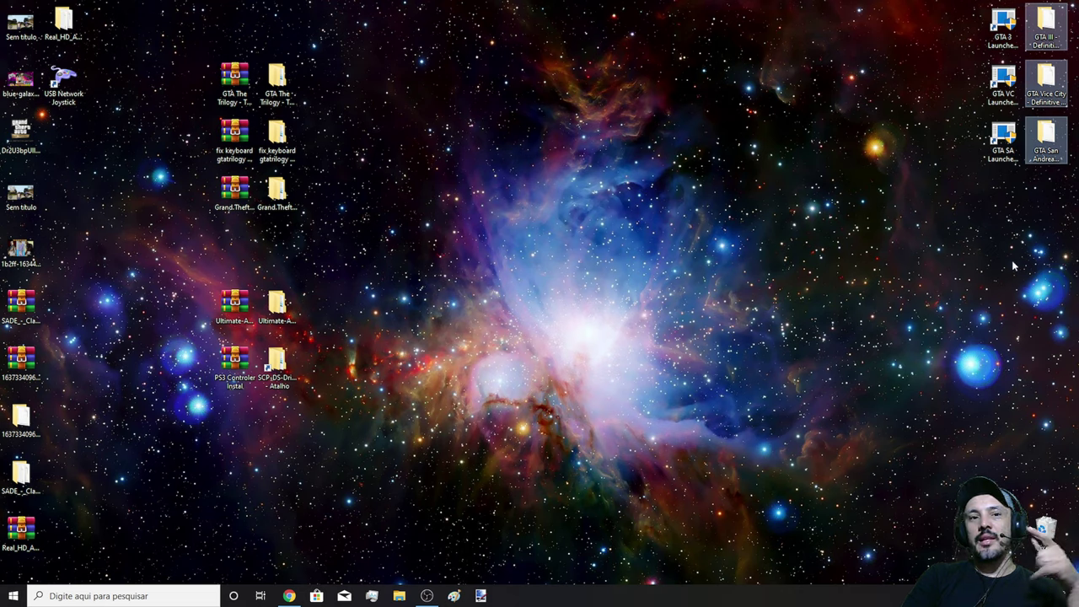
pyautogui.click(1025, 159)
pyautogui.doubleClick(1039, 150)
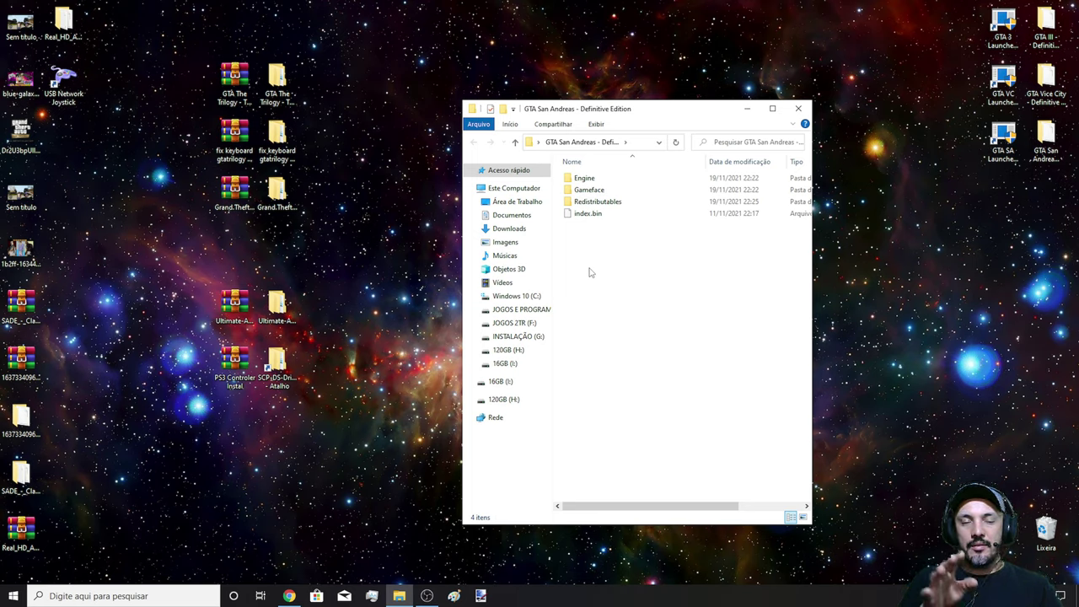
# Go into the Gameface\Binaries\Win64 subfolder of the San Andreas installation
pyautogui.click(581, 193)
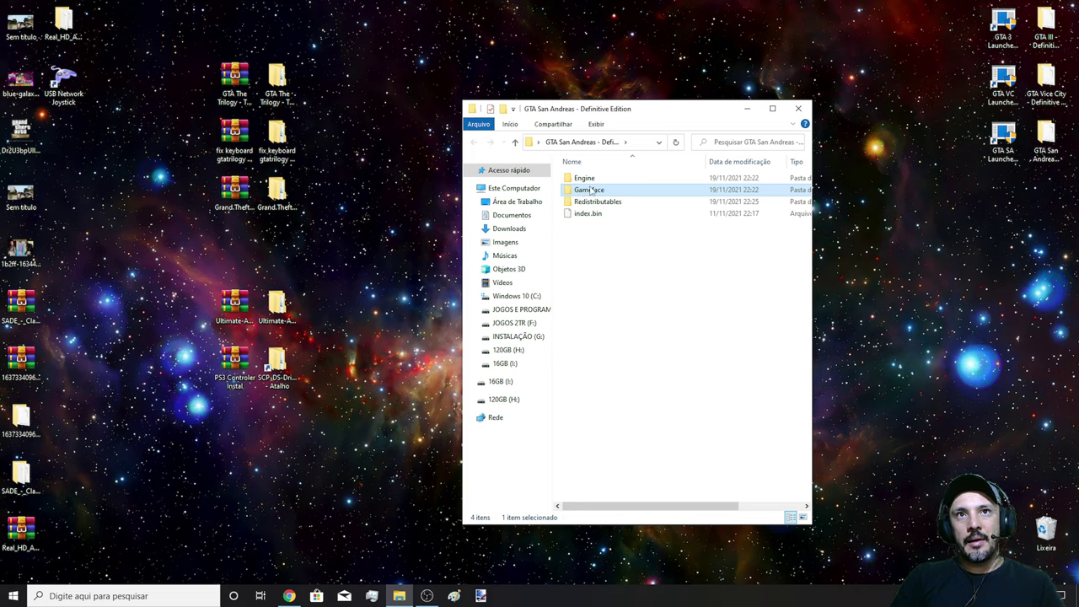
pyautogui.doubleClick(590, 191)
pyautogui.click(590, 188)
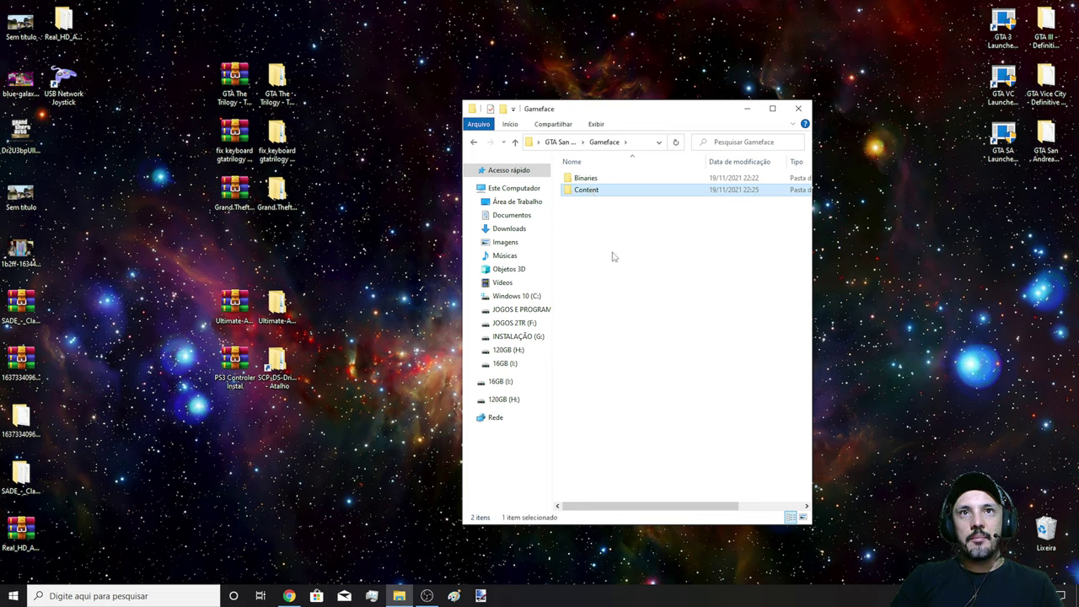
pyautogui.doubleClick(599, 180)
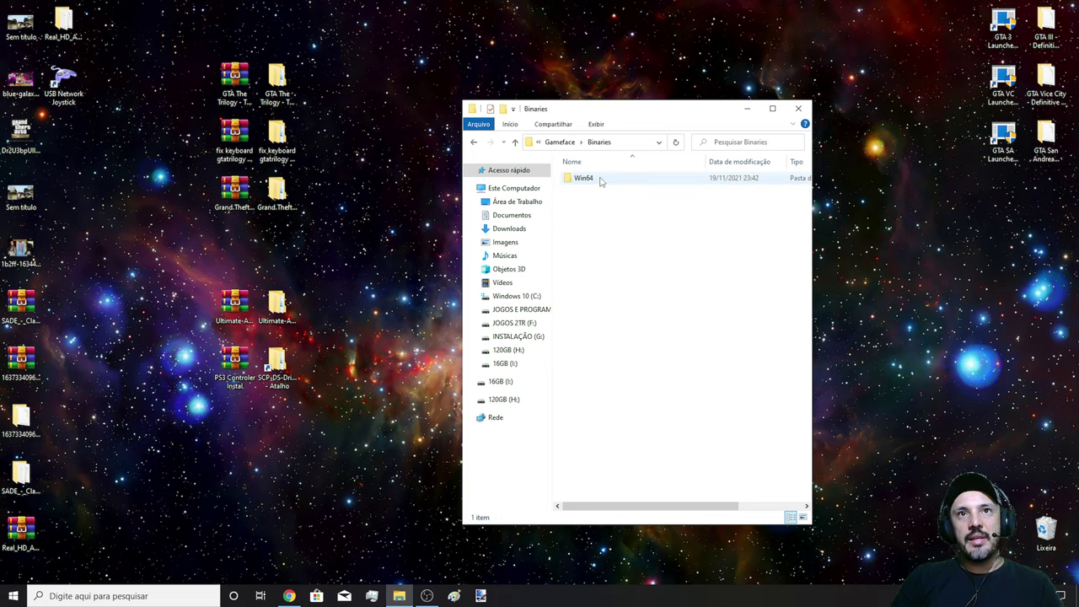
pyautogui.doubleClick(600, 180)
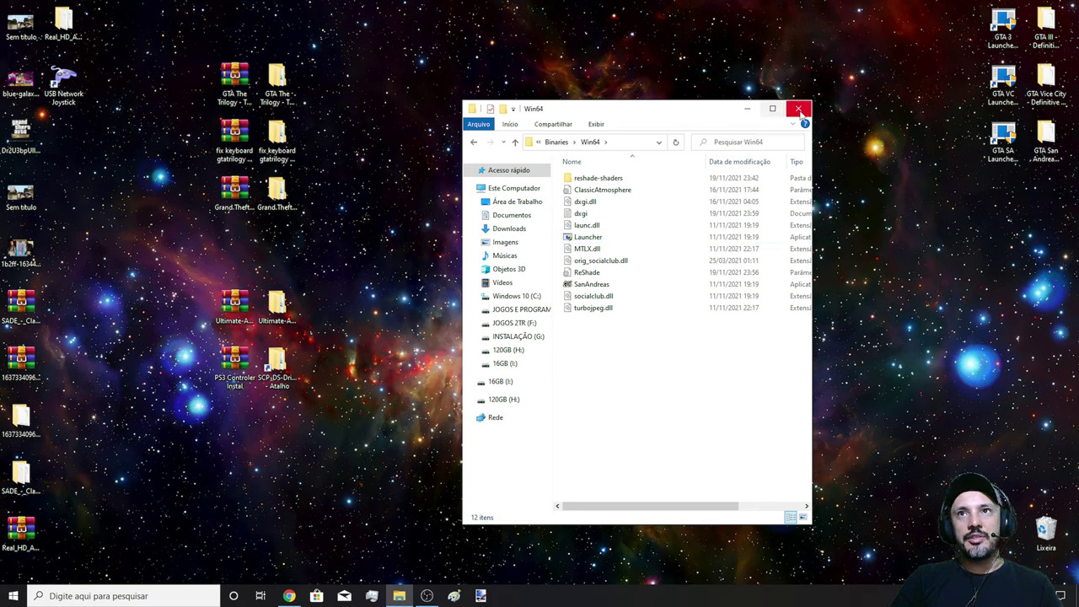
# Close the San Andreas folder and open Gameface\Binaries\Win64 inside the GTA Vice City - Definitive Edition folder
pyautogui.click(798, 108)
pyautogui.doubleClick(1045, 80)
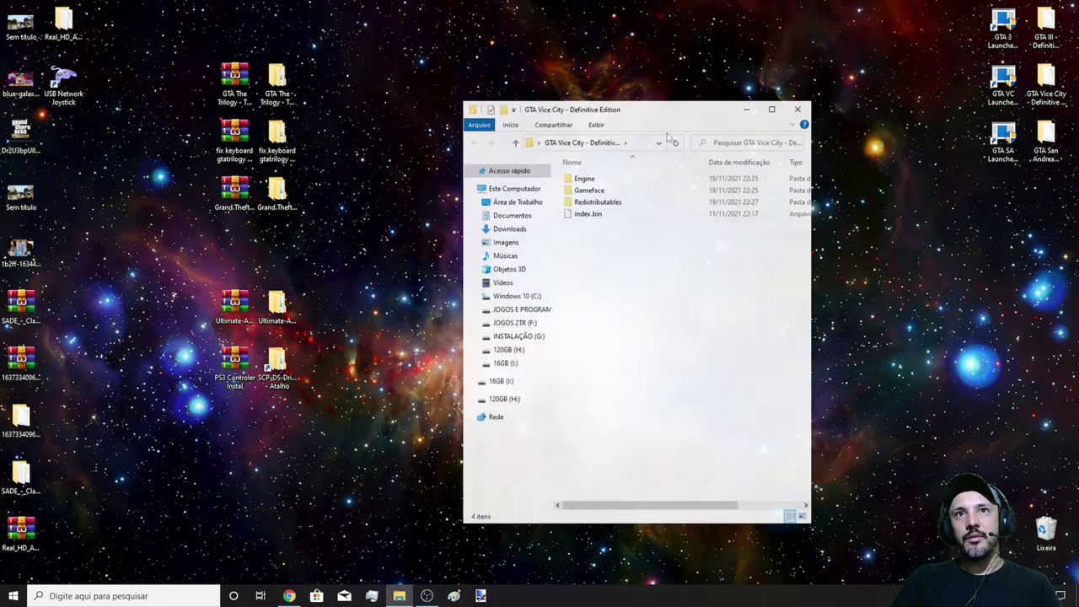
pyautogui.doubleClick(604, 189)
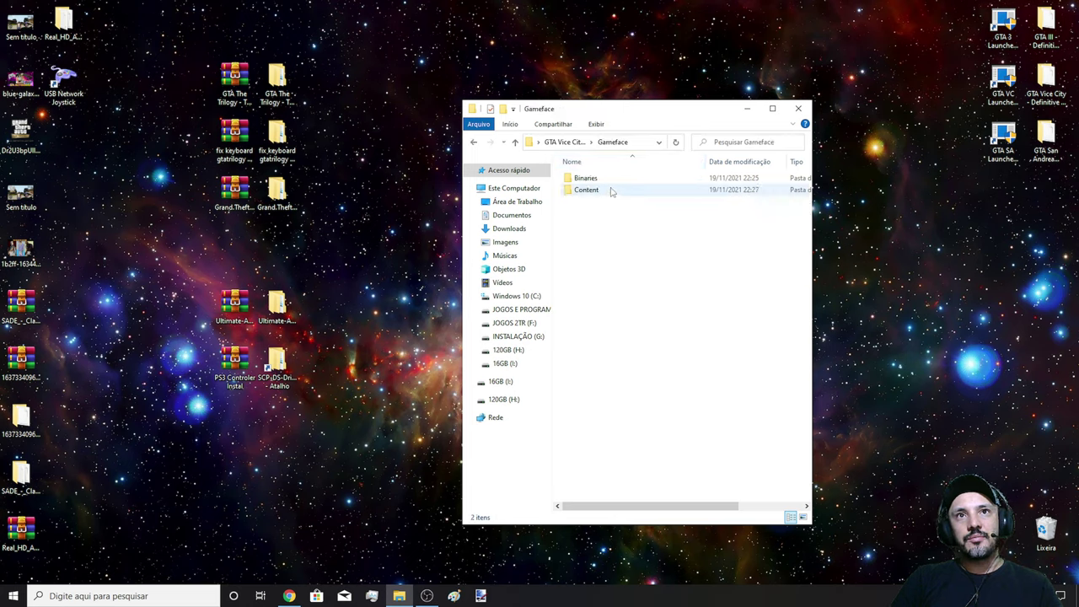
pyautogui.doubleClick(604, 178)
pyautogui.doubleClick(604, 179)
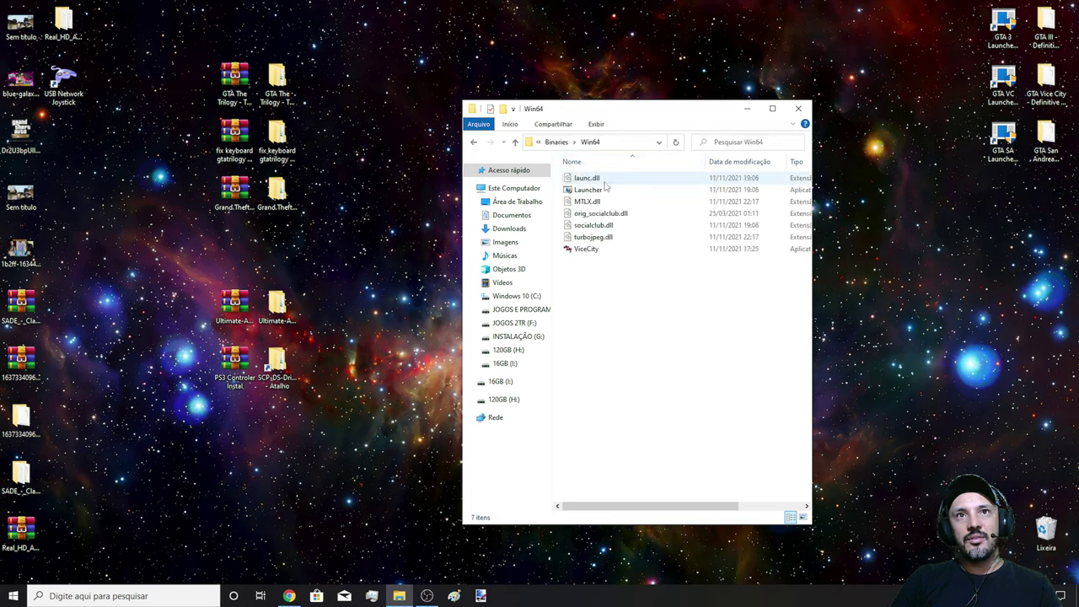
# Check in the Vice City Launcher's compatibility properties that it runs as administrator, and close the dialog with OK
pyautogui.click(602, 192)
pyautogui.click(620, 317)
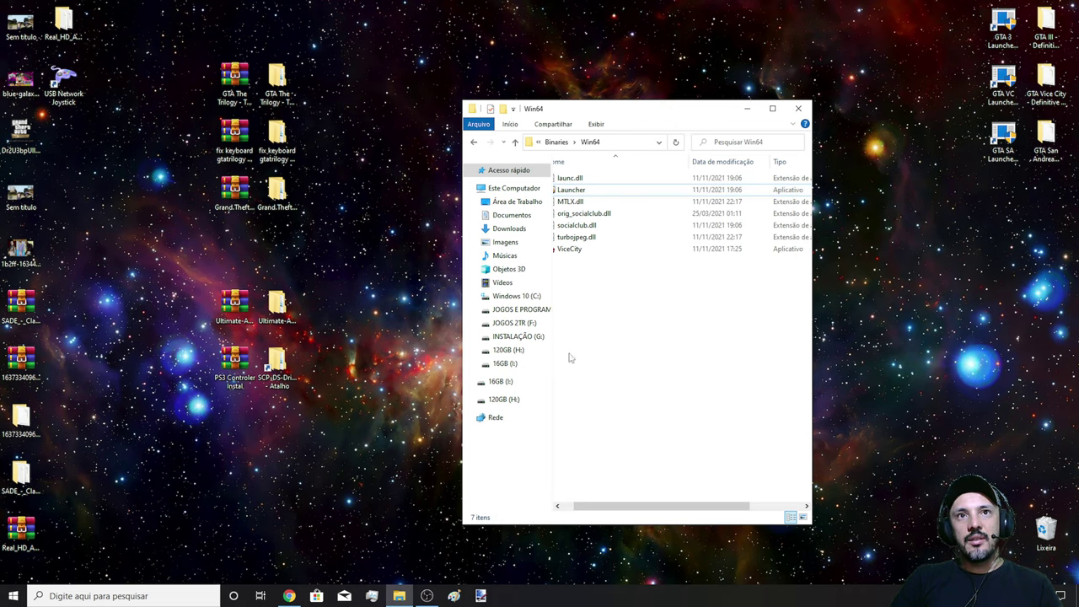
pyautogui.moveTo(578, 507); pyautogui.dragTo(588, 508)
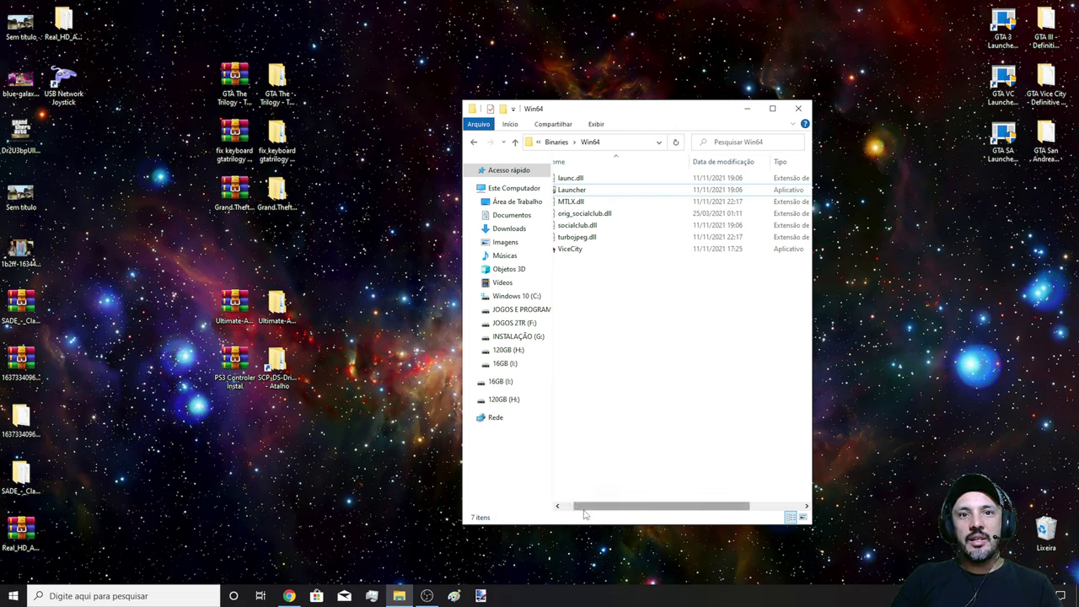
pyautogui.click(557, 506)
pyautogui.click(589, 250)
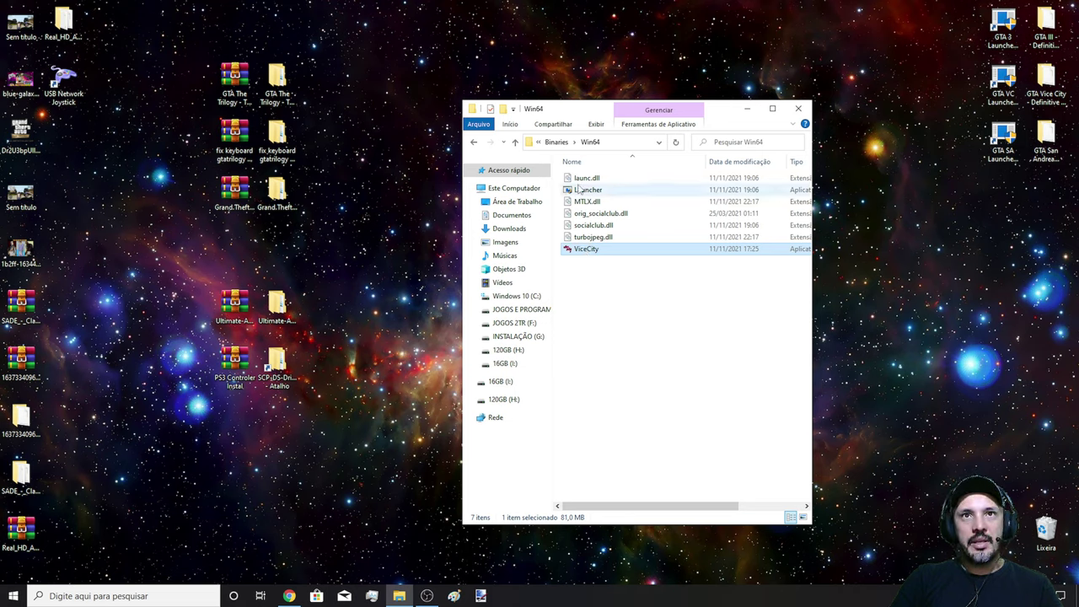
pyautogui.click(605, 193)
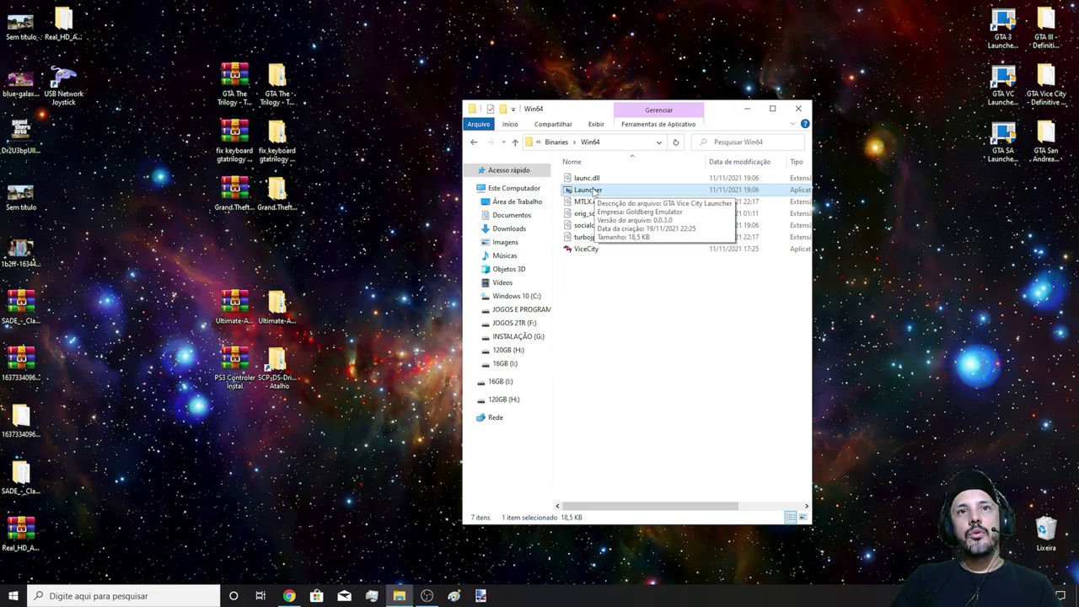
pyautogui.rightClick(595, 193)
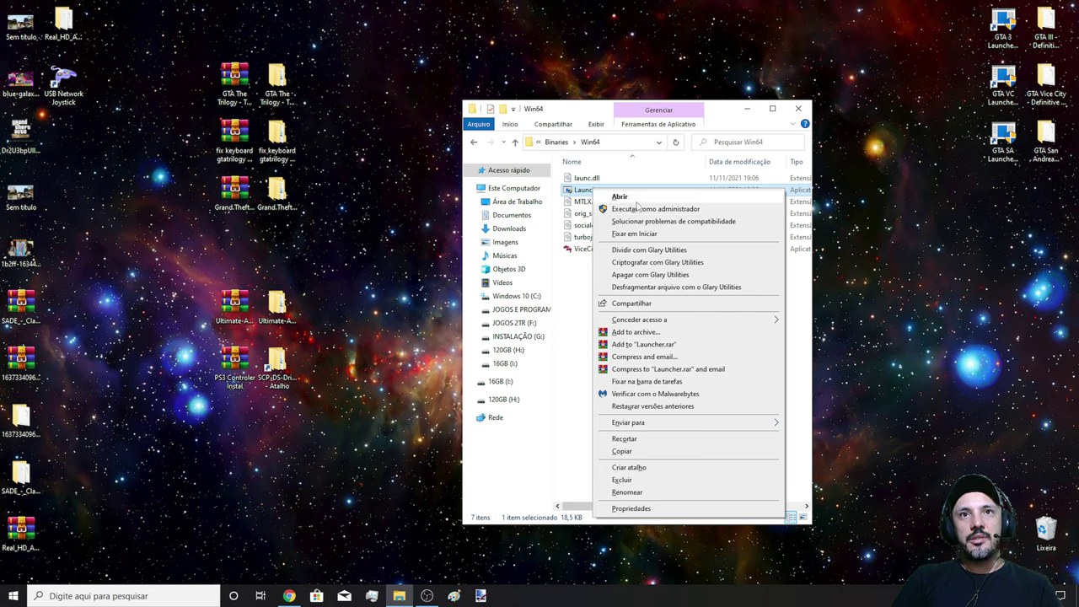
pyautogui.click(631, 508)
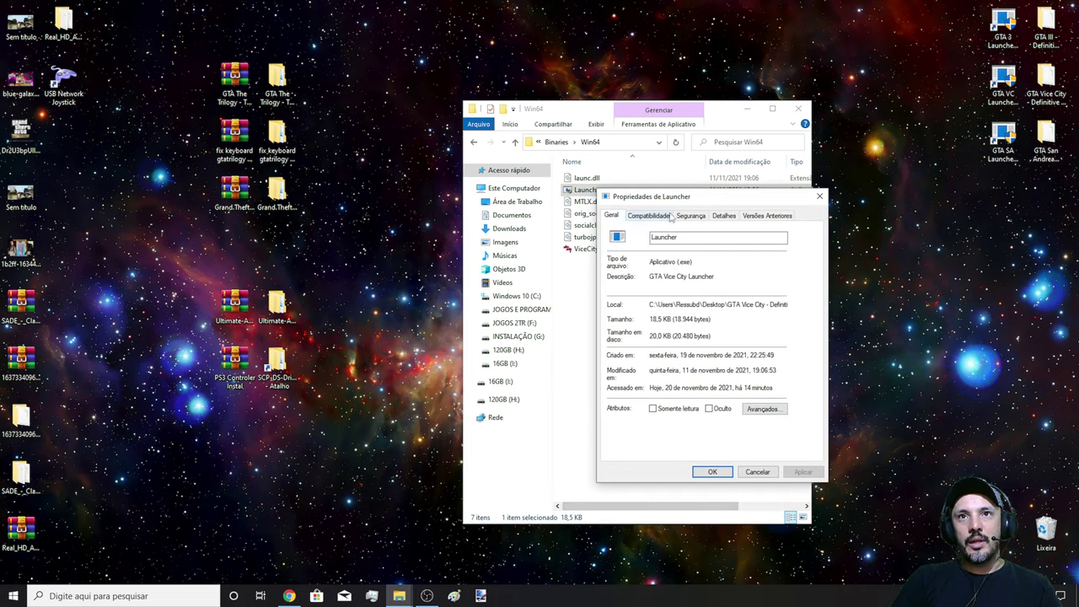
pyautogui.click(650, 216)
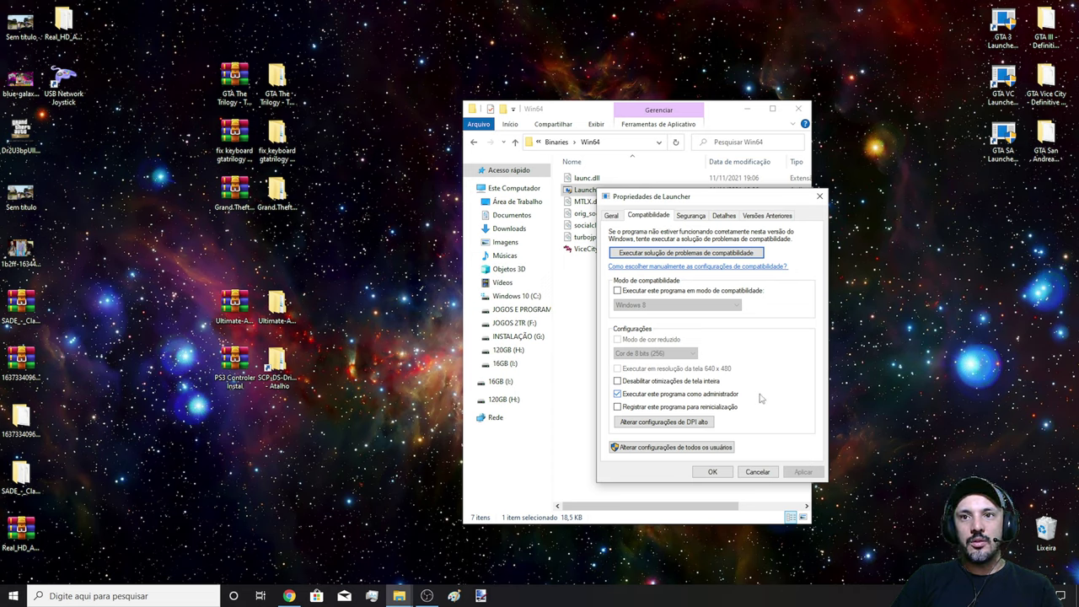
pyautogui.click(713, 472)
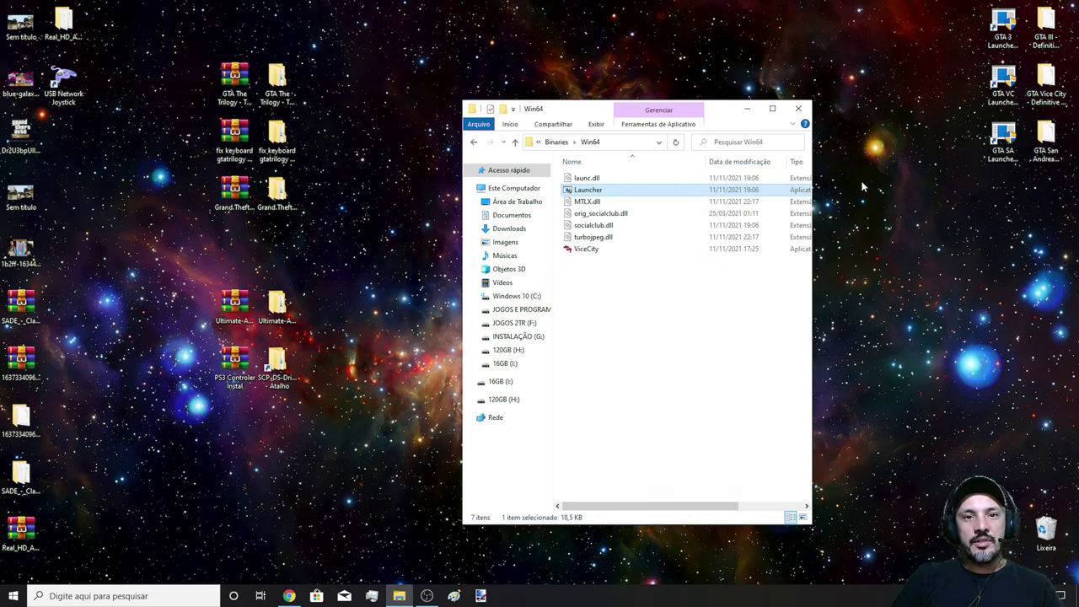
# Start Vice City through its Launcher and exit the game from the main menu
pyautogui.moveTo(597, 191)
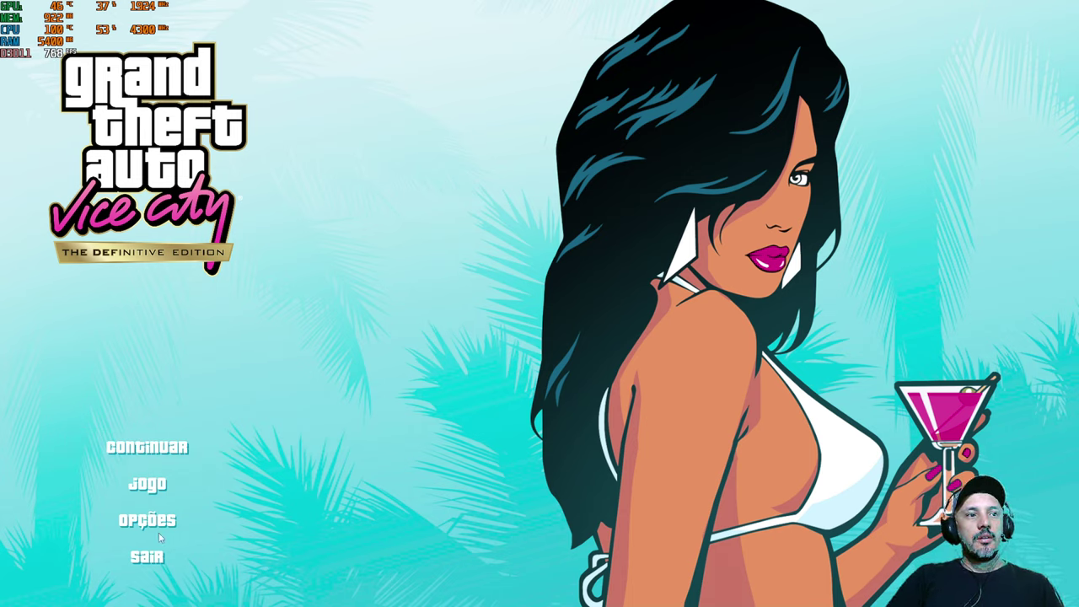
pyautogui.click(147, 556)
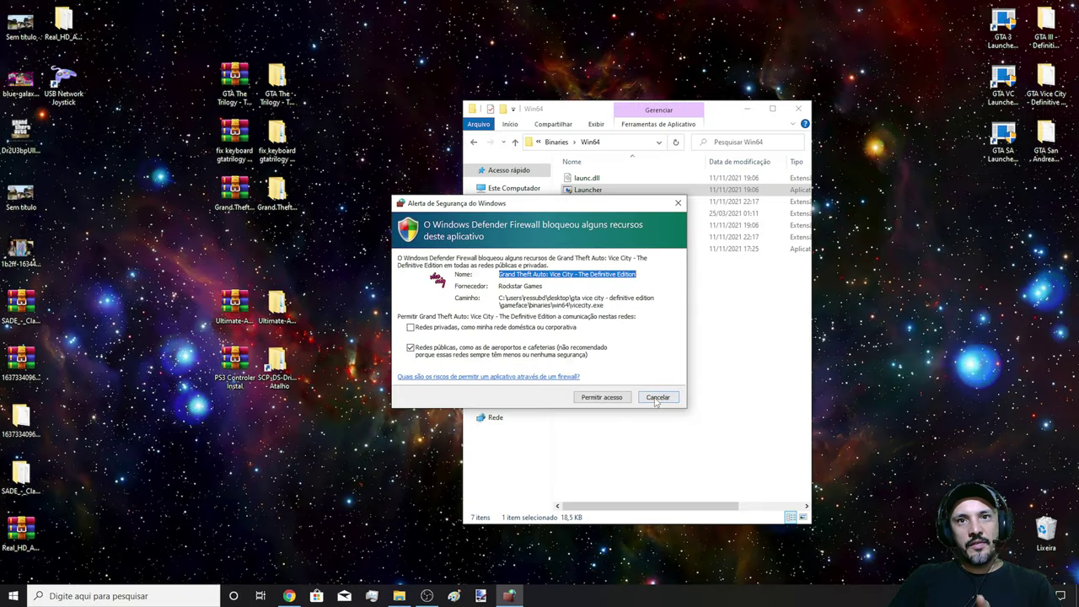
# Dismiss the firewall alert for Vice City without allowing access and move the Win64 folder window aside
pyautogui.click(655, 398)
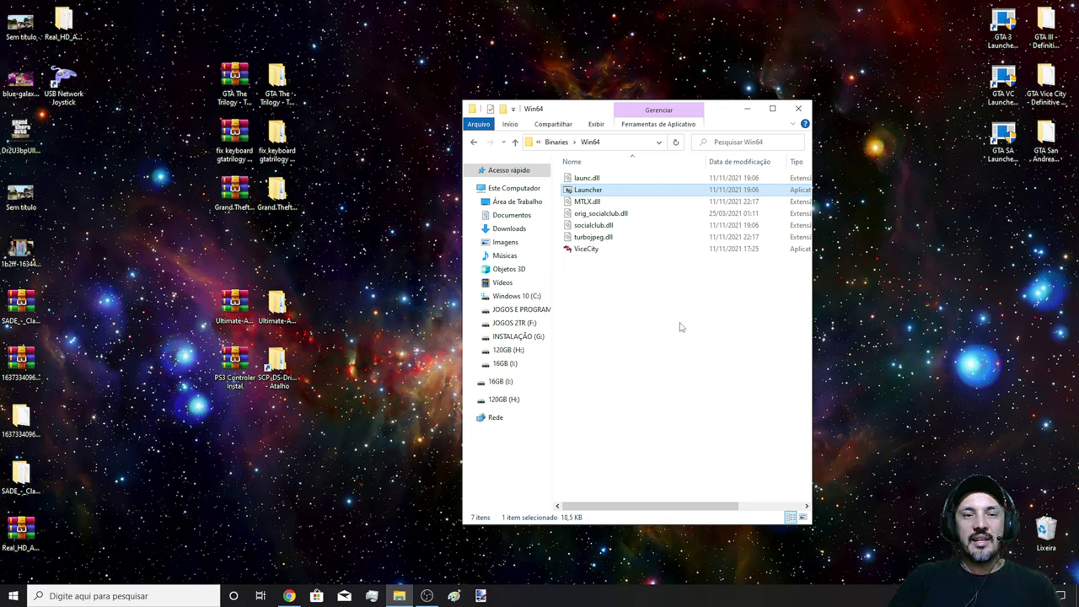
pyautogui.click(706, 423)
pyautogui.moveTo(637, 119); pyautogui.dragTo(704, 86)
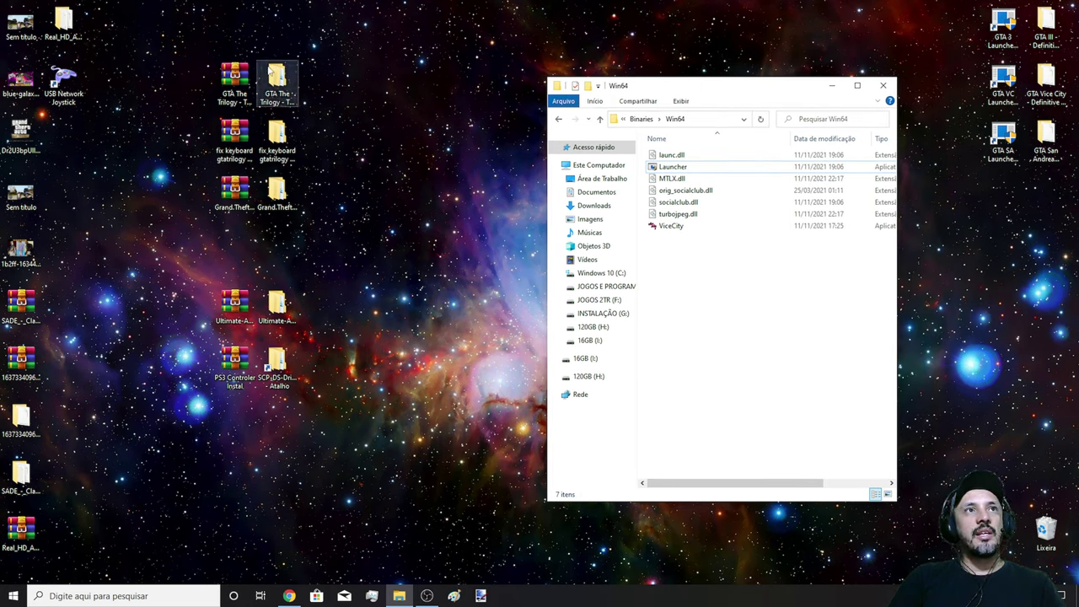
# Open the extracted GTA The Trilogy - The Definitive Edition folder from the desktop and place its window beside the Win64 window
pyautogui.click(238, 81)
pyautogui.press('Down')
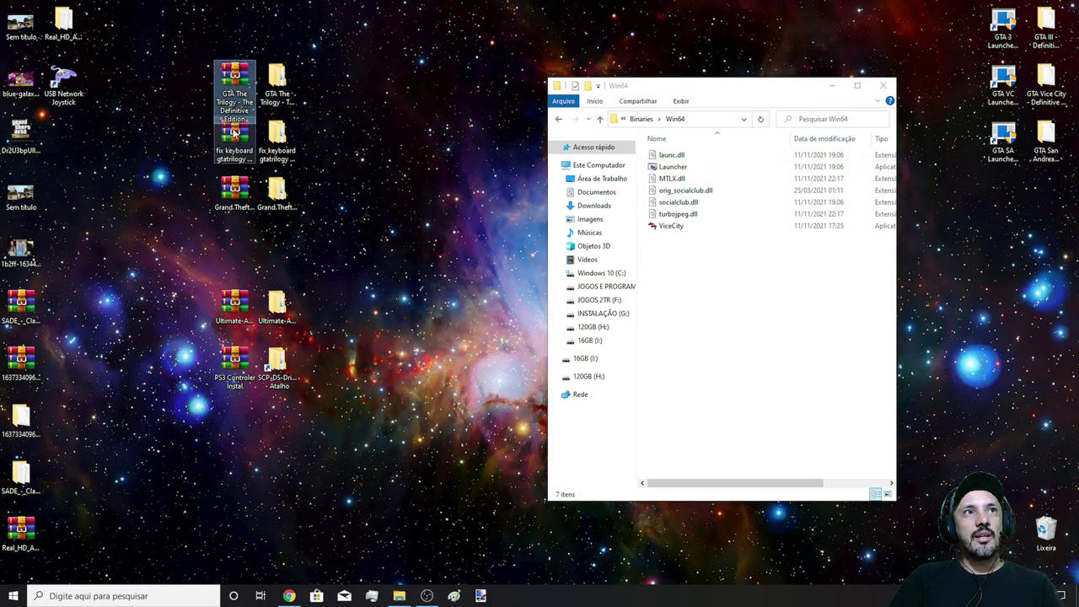
pyautogui.press('Right')
pyautogui.press('Down')
pyautogui.press('Up')
pyautogui.press('Up')
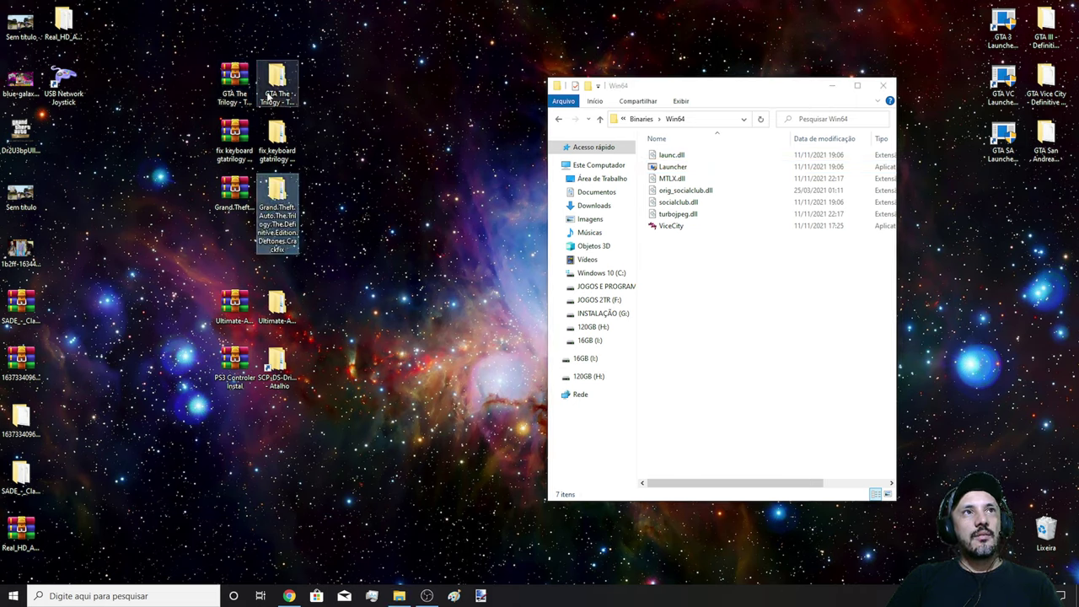
pyautogui.press('Return')
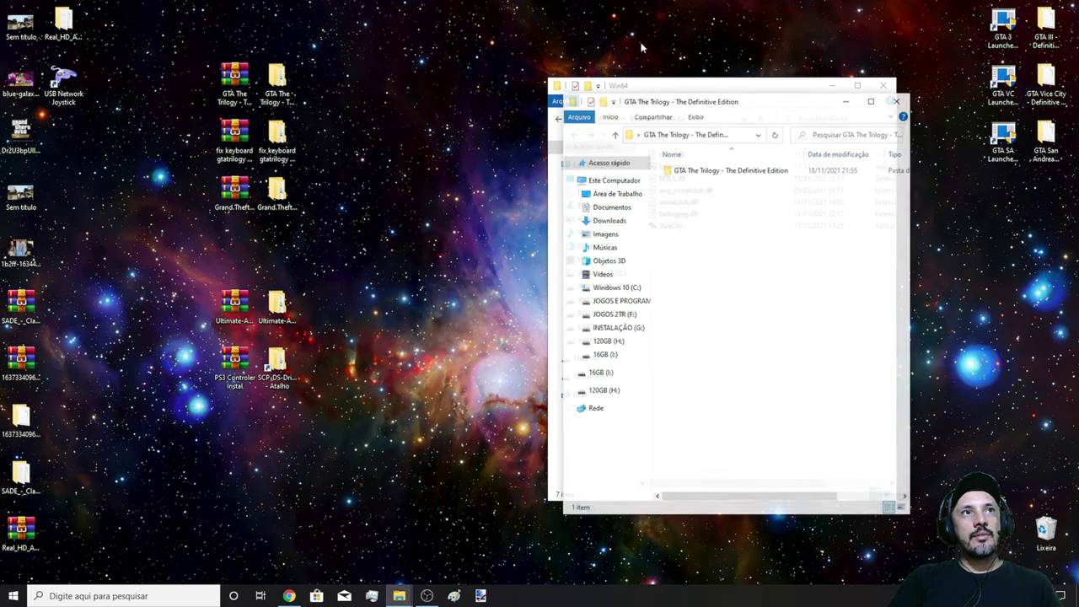
pyautogui.moveTo(783, 104); pyautogui.dragTo(372, 95)
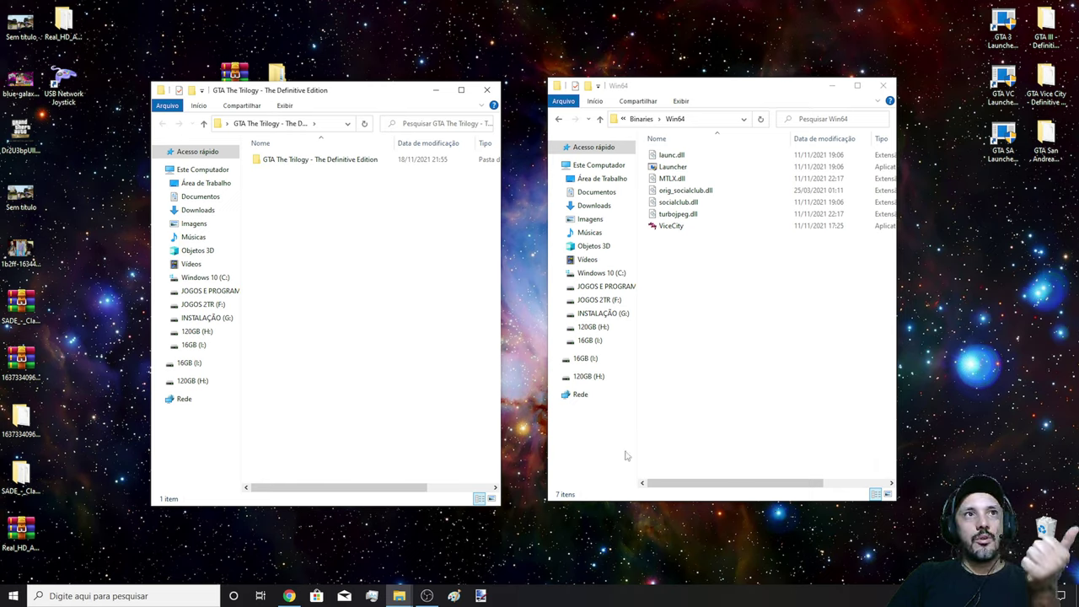
# Go into the Cracks subfolder and widen the name column to fit the full file names
pyautogui.doubleClick(326, 161)
pyautogui.click(328, 164)
pyautogui.doubleClick(329, 165)
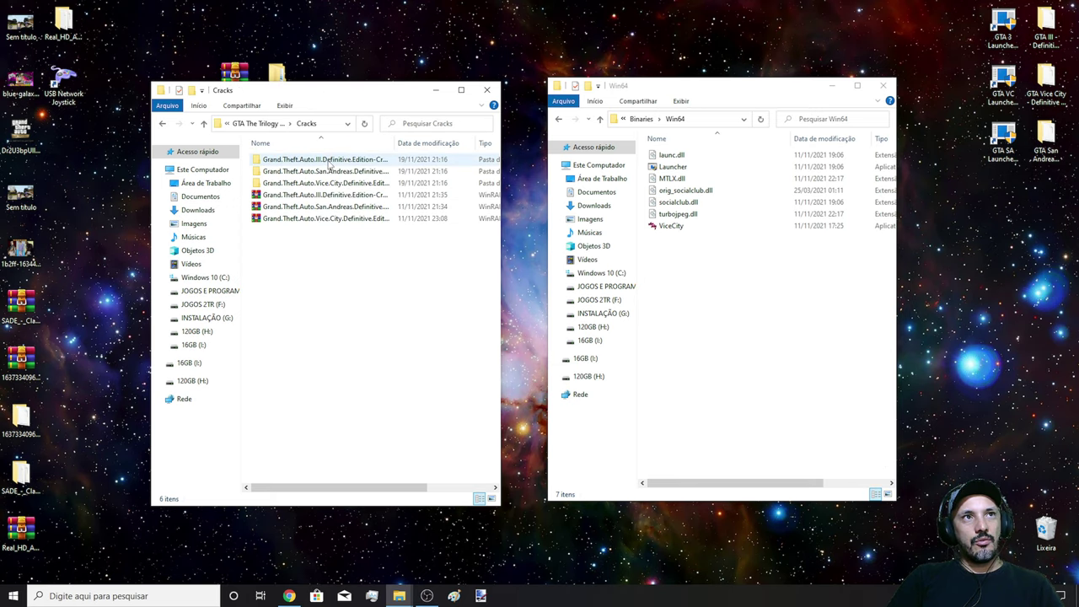
pyautogui.click(385, 146)
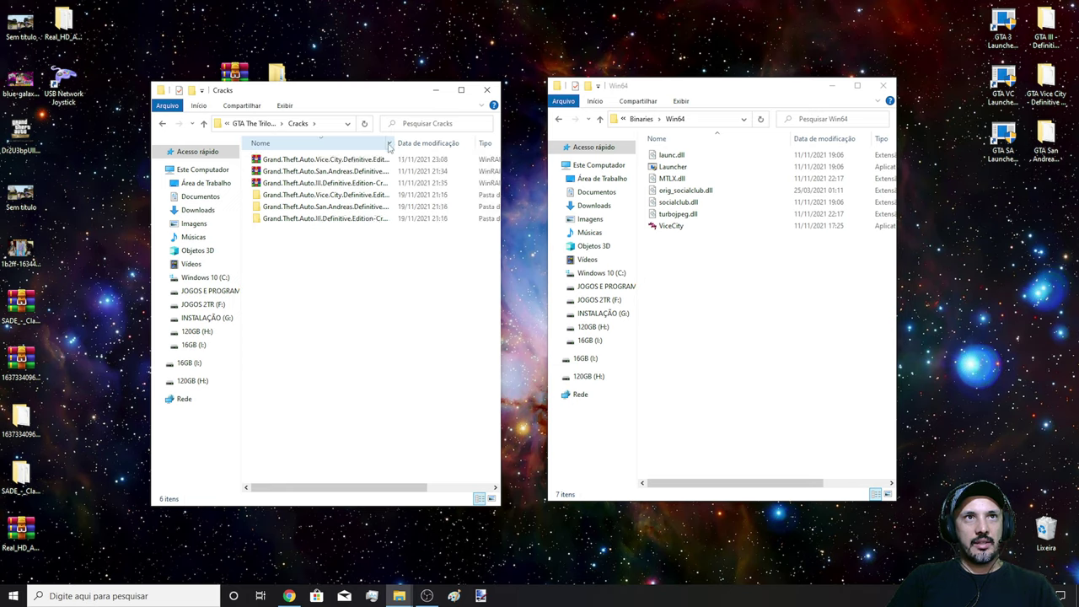
pyautogui.click(380, 148)
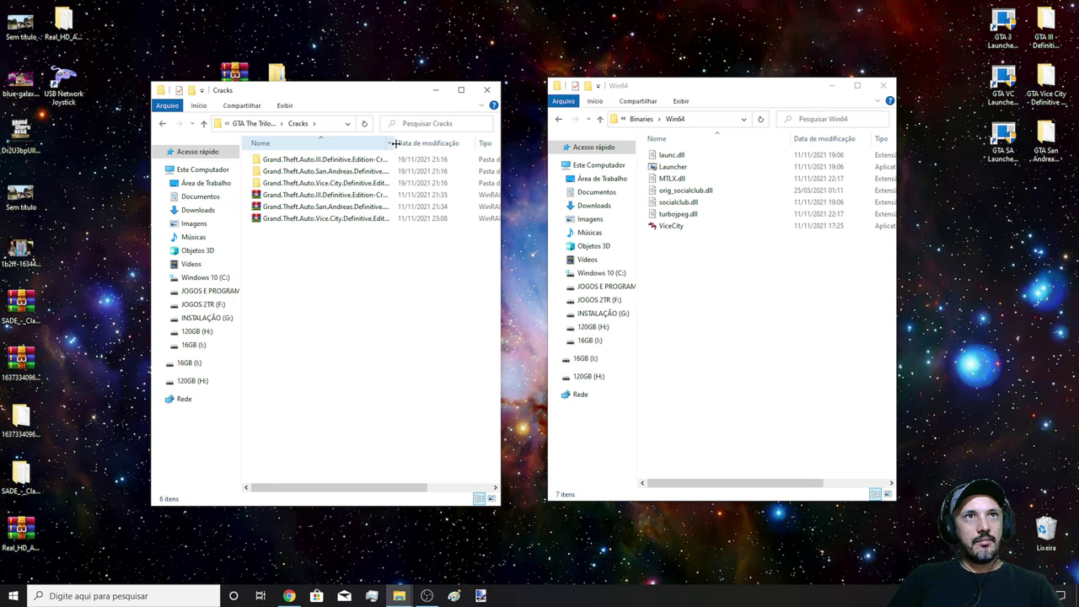
pyautogui.doubleClick(394, 142)
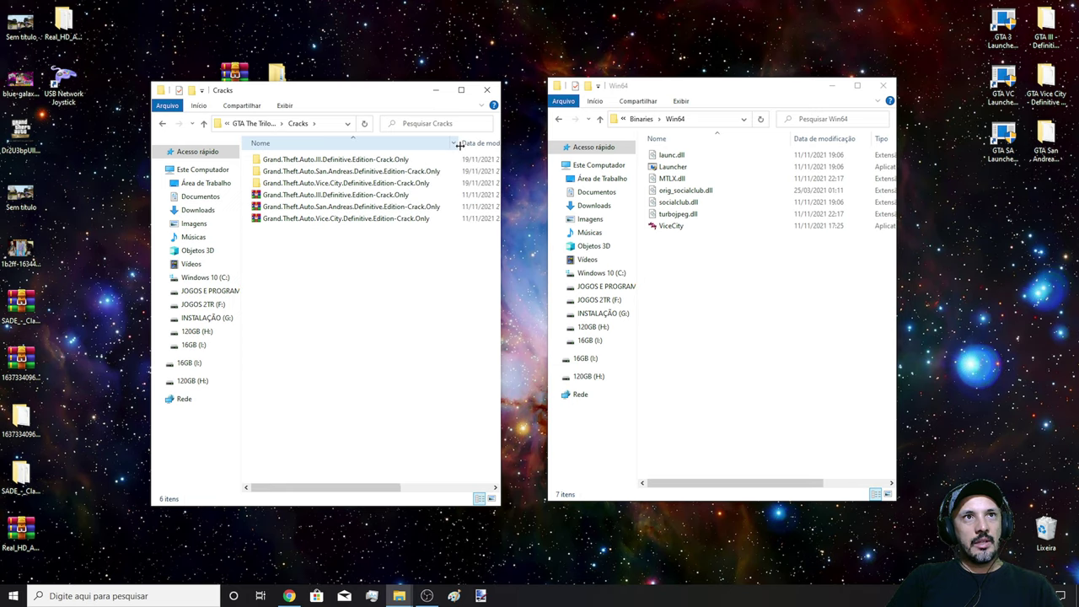
# Look into the San Andreas crack folder, then open the Grand.Theft.Auto.Vice.City.Definitive.Edition-Crack.Only folder instead
pyautogui.click(381, 170)
pyautogui.click(390, 184)
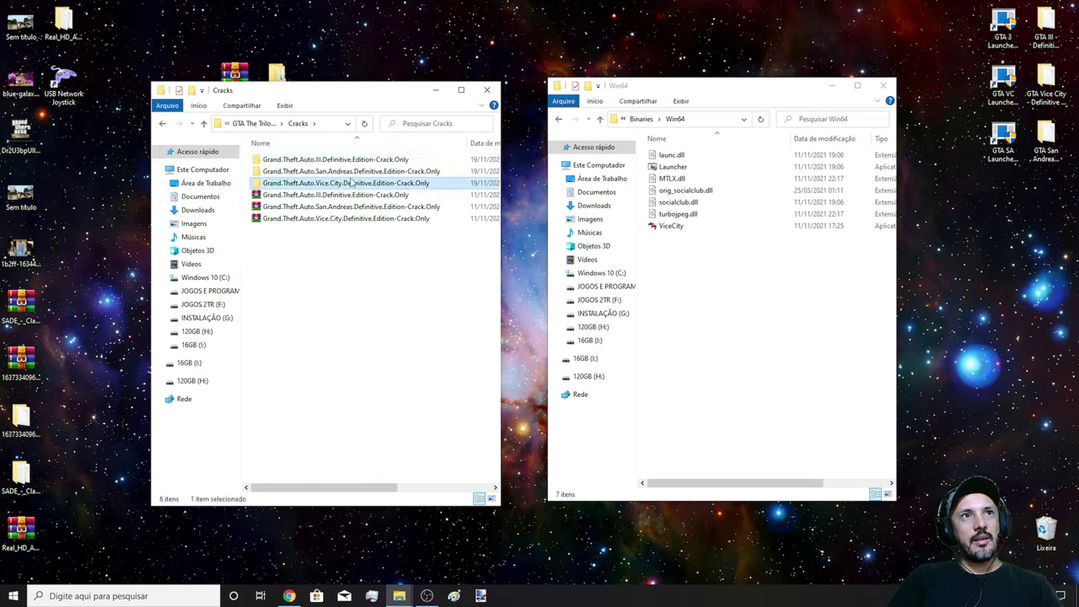
pyautogui.doubleClick(358, 173)
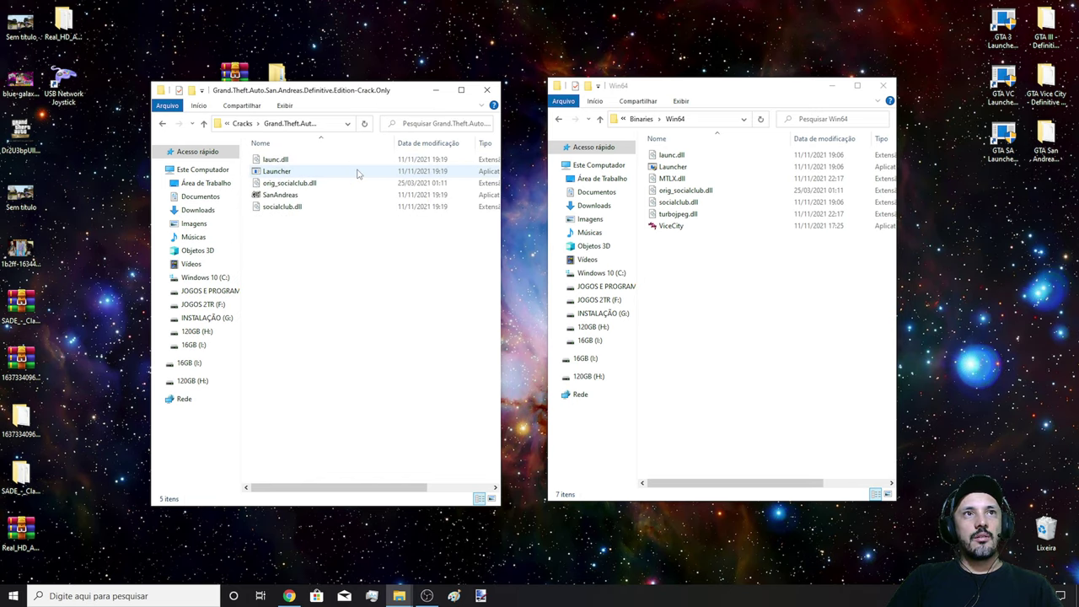
pyautogui.click(165, 125)
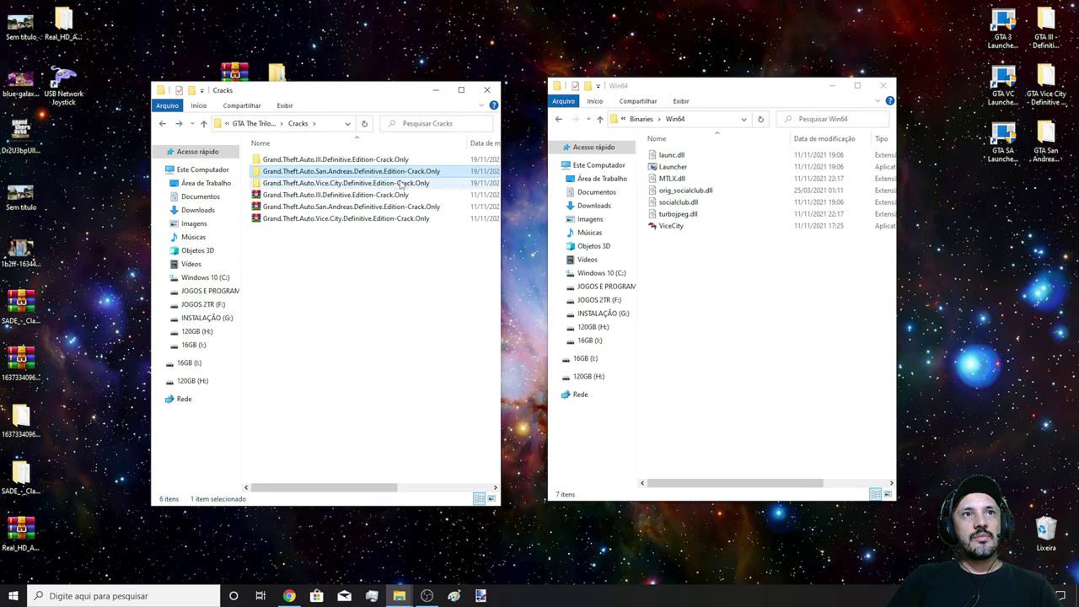
pyautogui.click(405, 184)
pyautogui.doubleClick(404, 184)
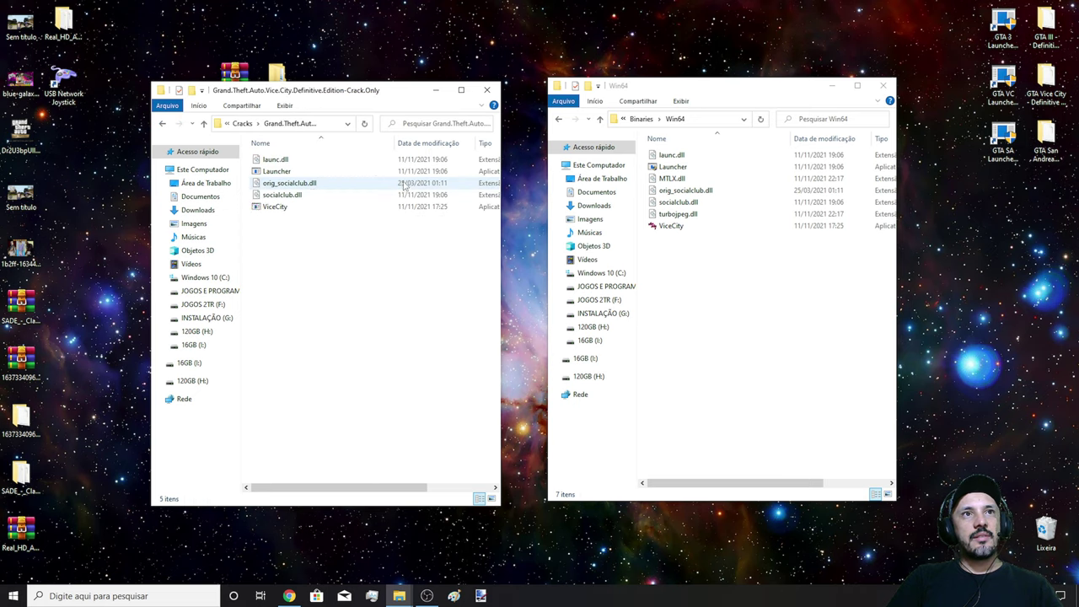
# Copy all files of the Vice City crack folder into the game's Win64 folder, replacing the existing files
pyautogui.moveTo(302, 238); pyautogui.dragTo(278, 156)
pyautogui.rightClick(317, 186)
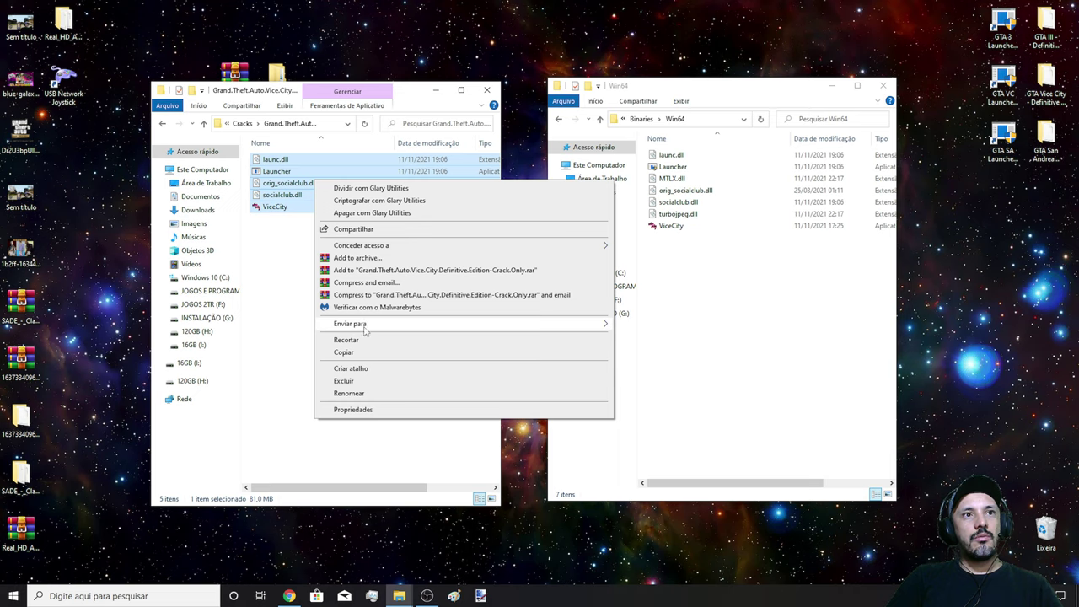
pyautogui.click(337, 353)
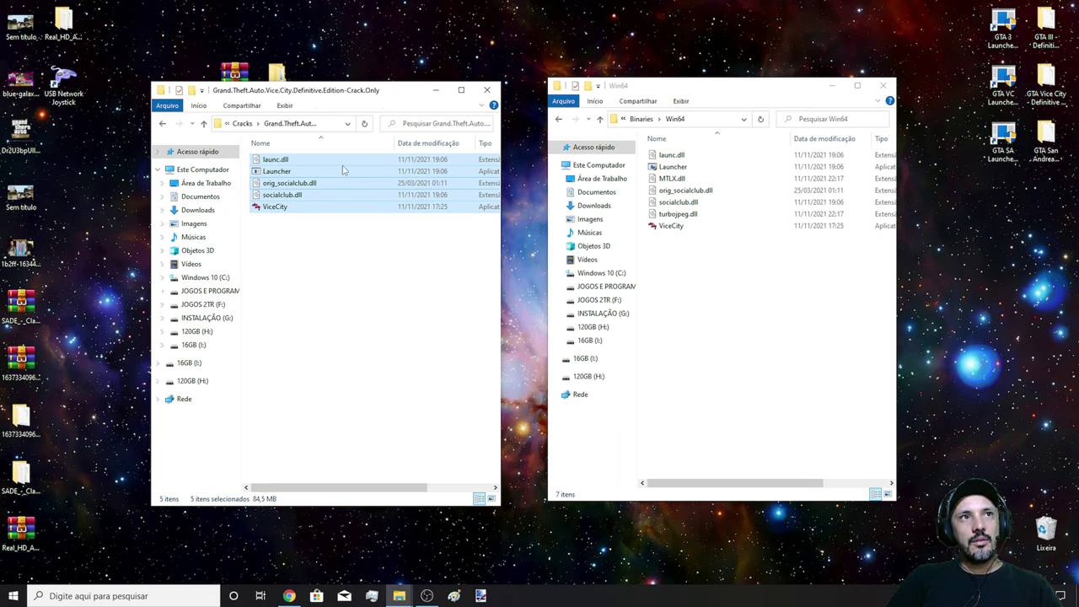
pyautogui.rightClick(698, 280)
pyautogui.click(742, 356)
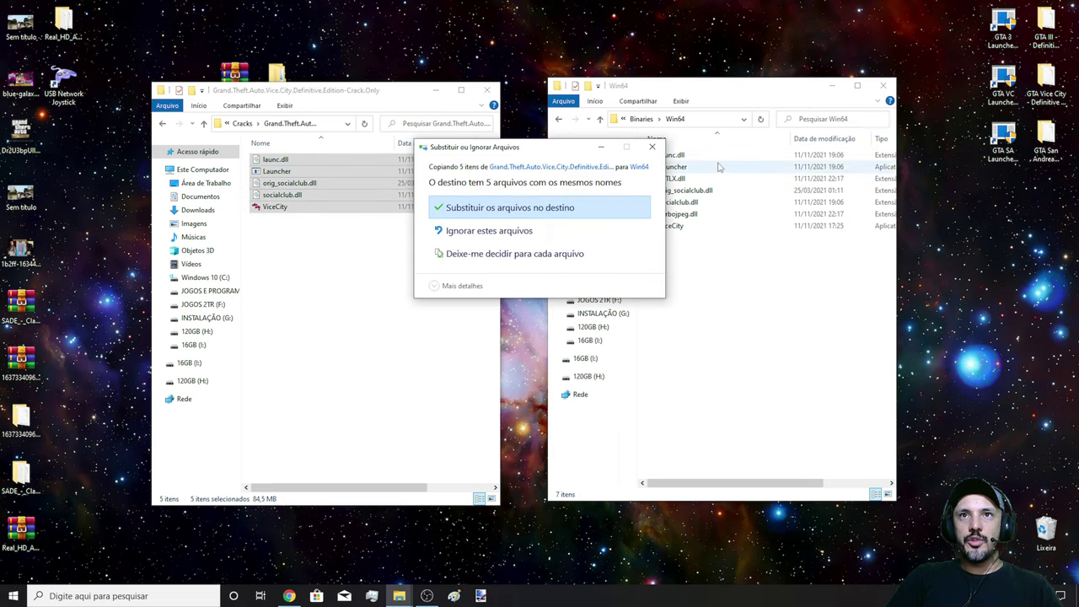
pyautogui.click(519, 209)
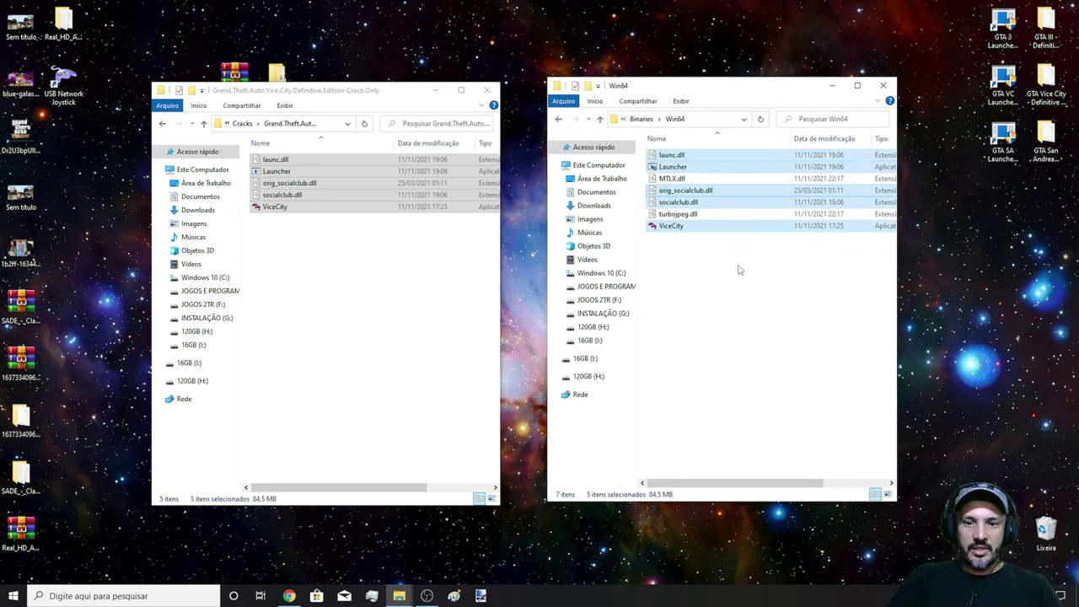
pyautogui.click(781, 404)
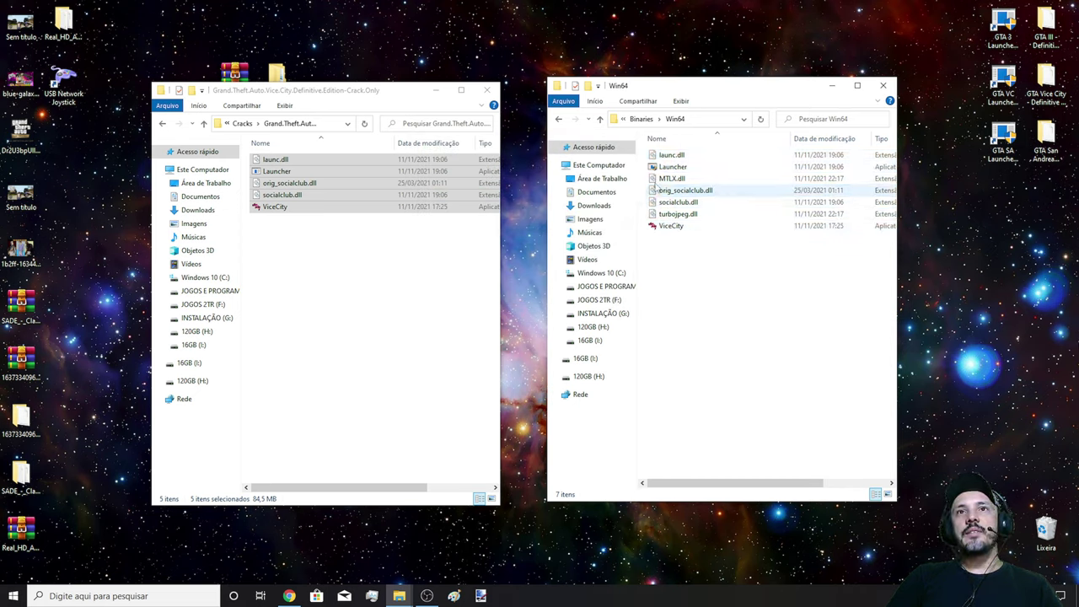
# Verify in the compatibility properties of the Launcher in Win64 that it runs as administrator, and close with OK
pyautogui.rightClick(672, 167)
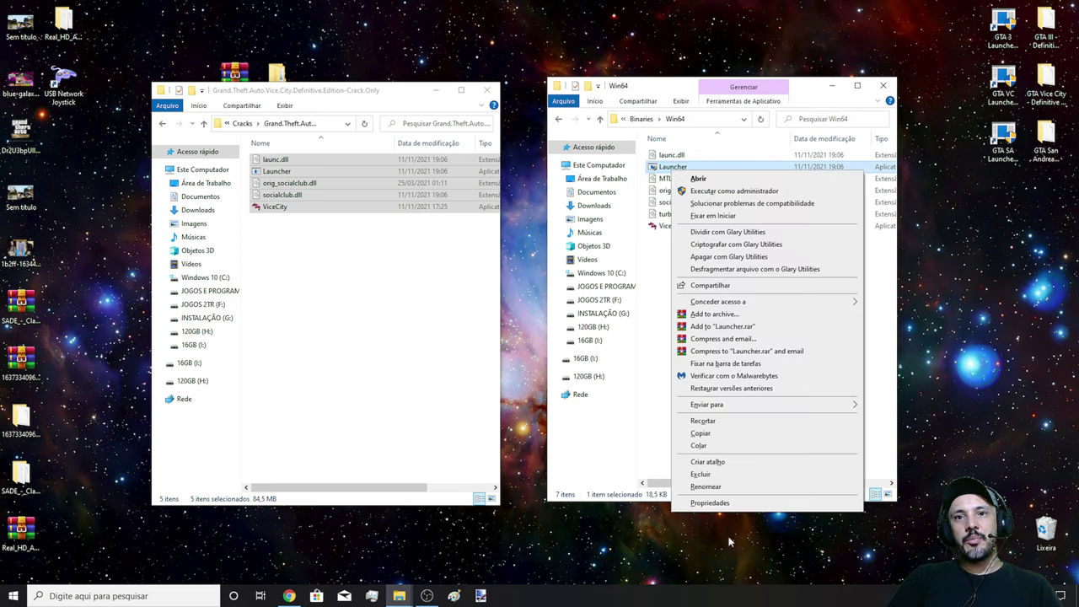
pyautogui.click(715, 504)
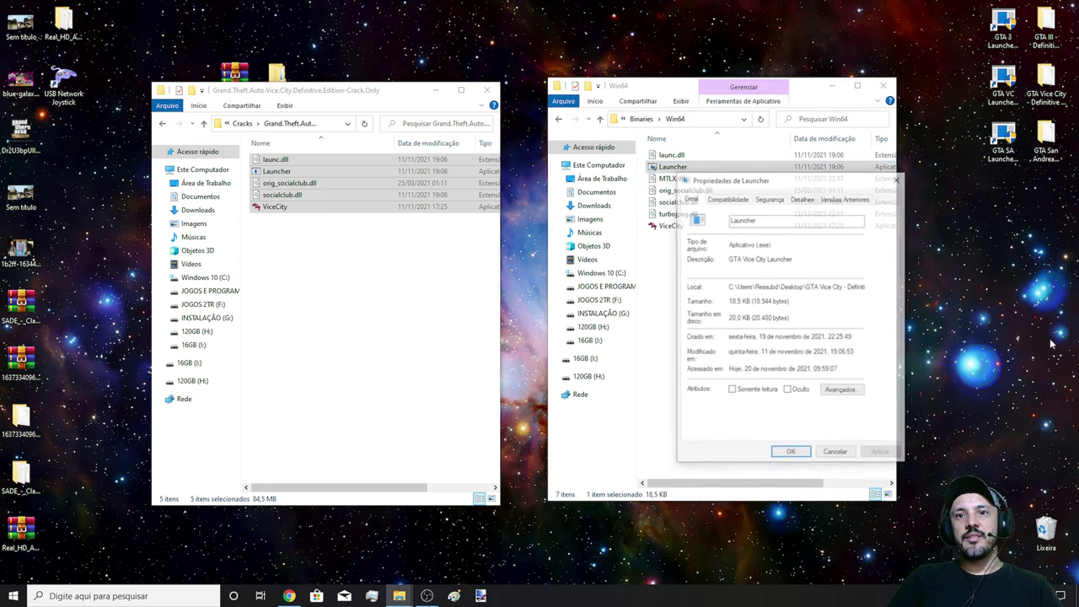
pyautogui.click(729, 197)
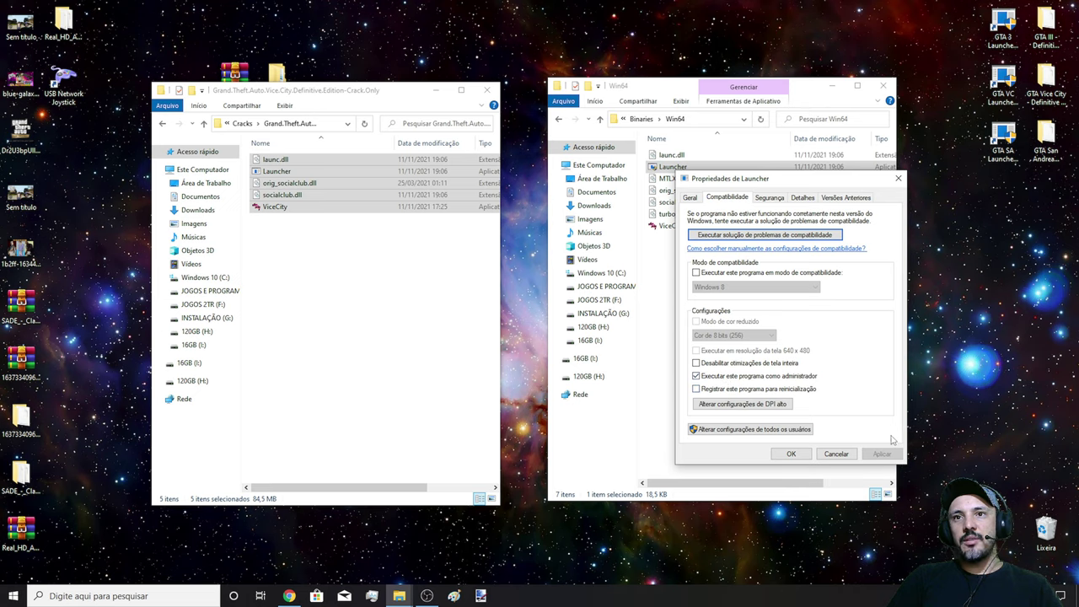
pyautogui.click(799, 454)
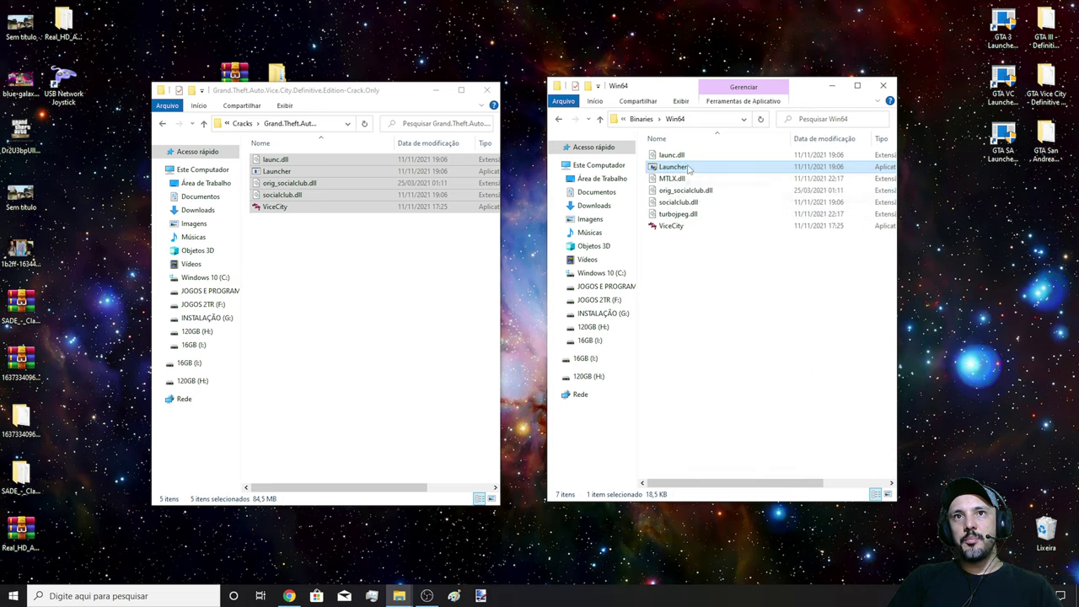
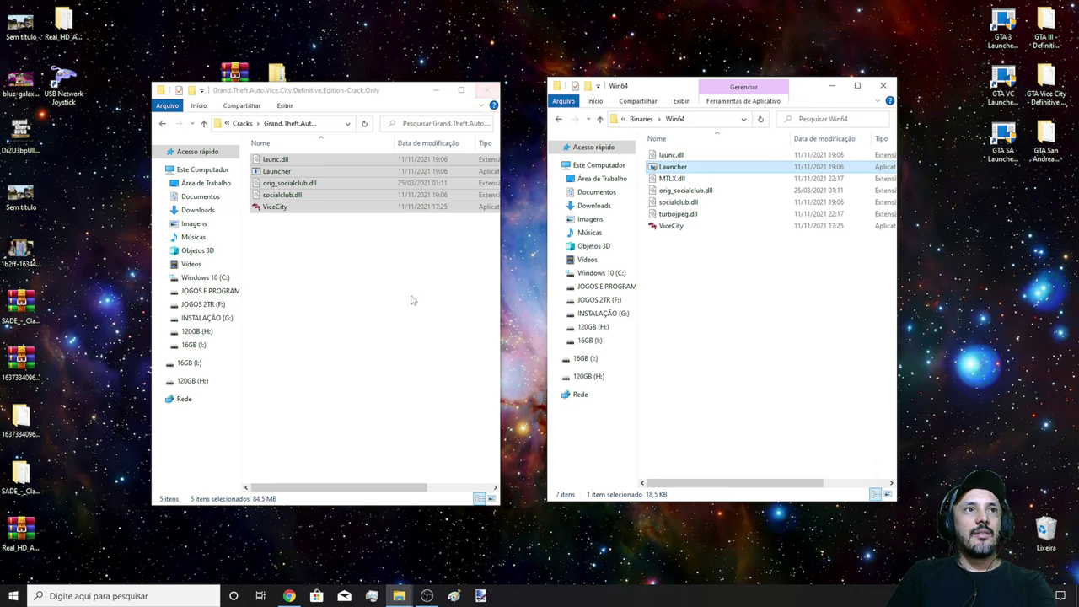
# Close the Vice City crack folder window and return to the Win64 folder window
pyautogui.click(374, 364)
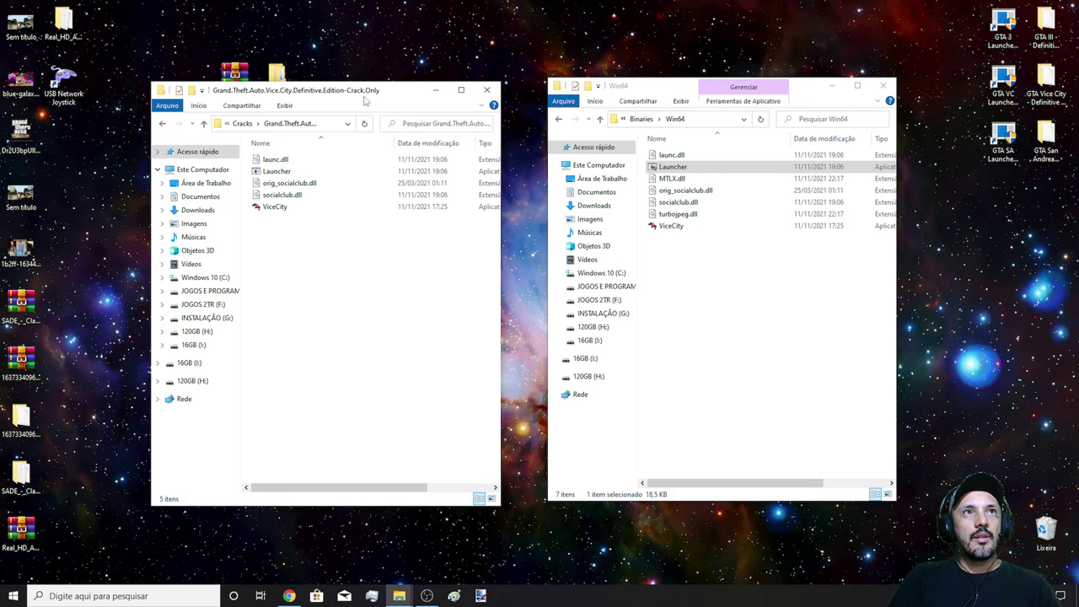
pyautogui.click(494, 96)
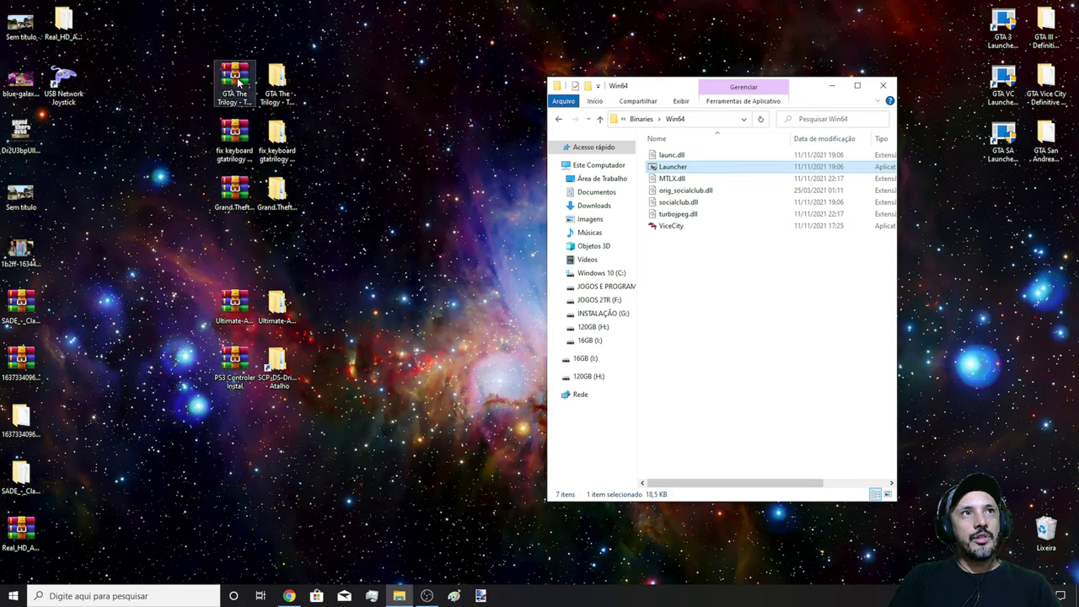
pyautogui.moveTo(327, 51); pyautogui.dragTo(170, 100)
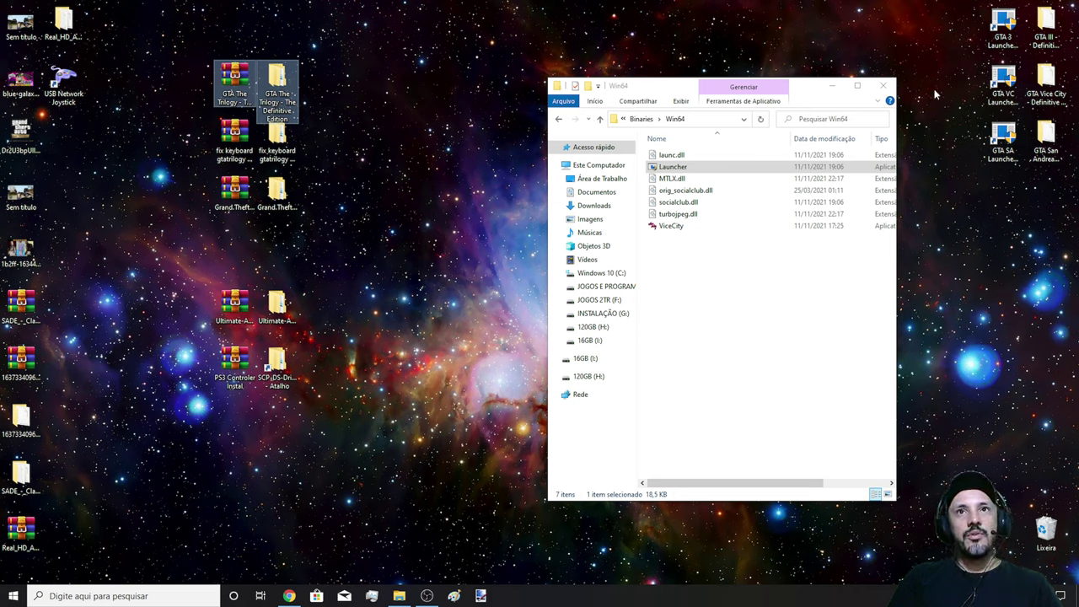
pyautogui.click(732, 300)
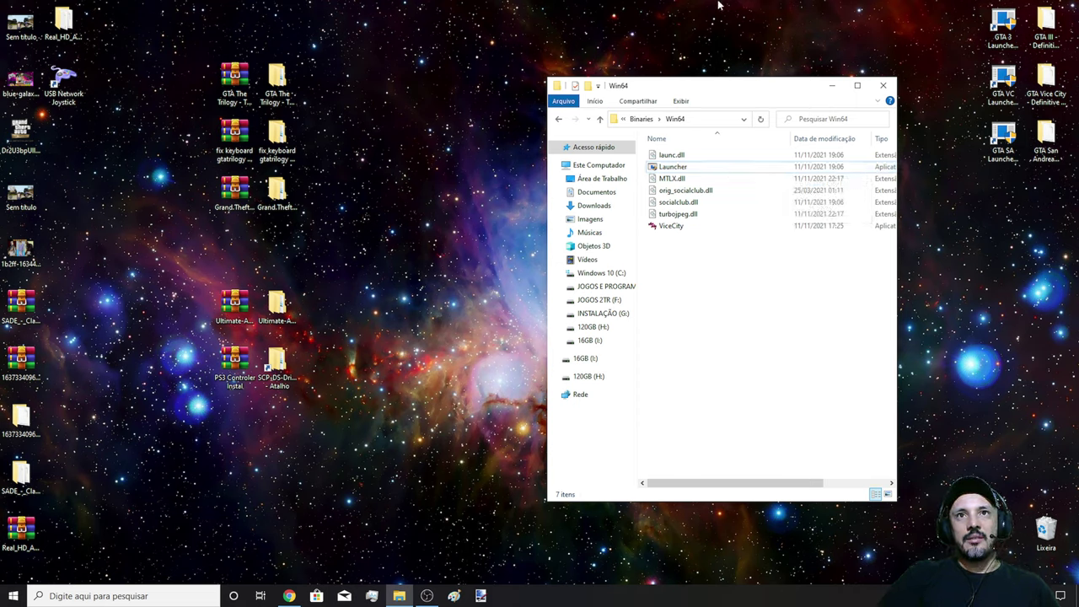
# Go back to the GTA Vice City - Definitive Edition folder and open Redistributables\DirectX
pyautogui.click(561, 121)
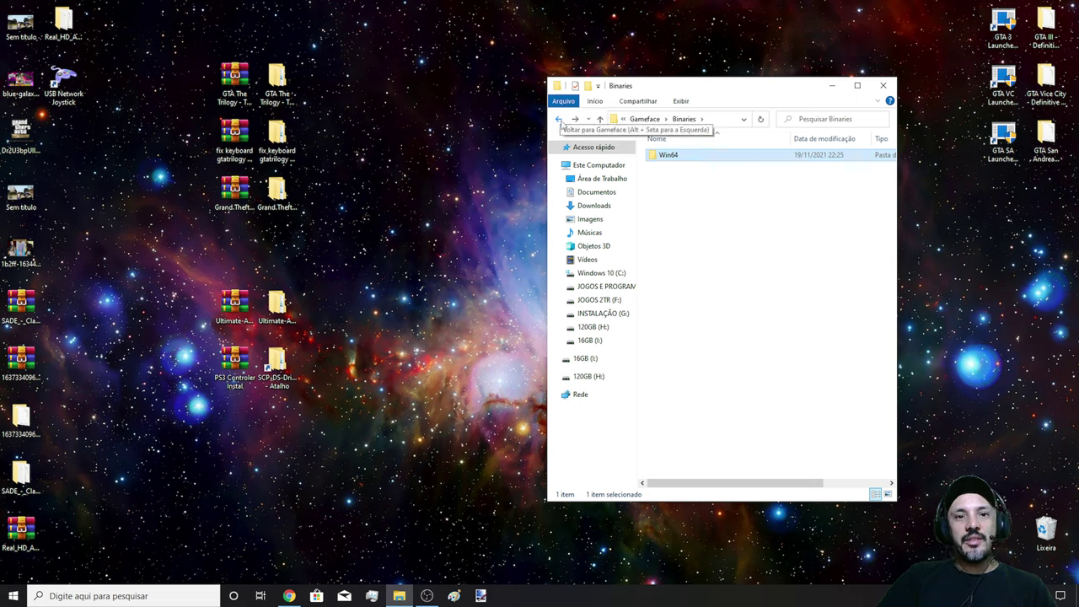
pyautogui.click(560, 122)
pyautogui.click(560, 123)
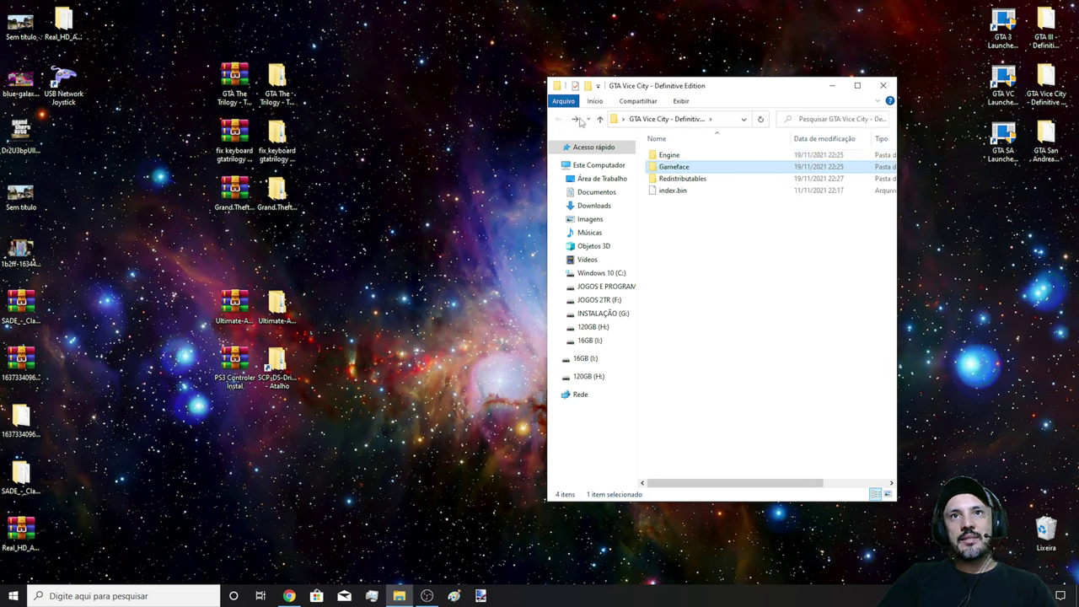
pyautogui.click(701, 179)
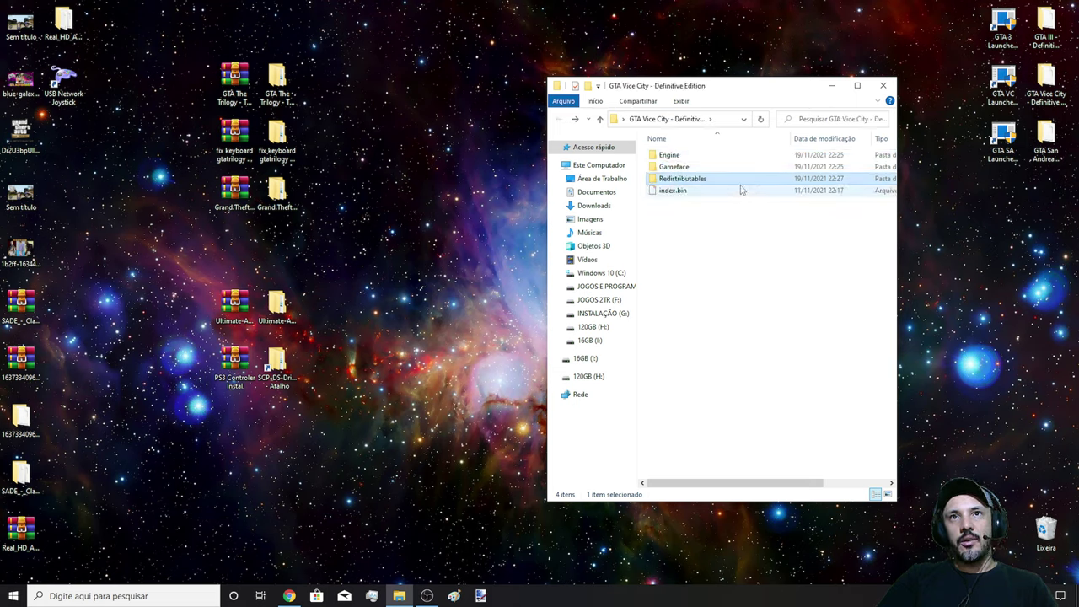
pyautogui.doubleClick(717, 182)
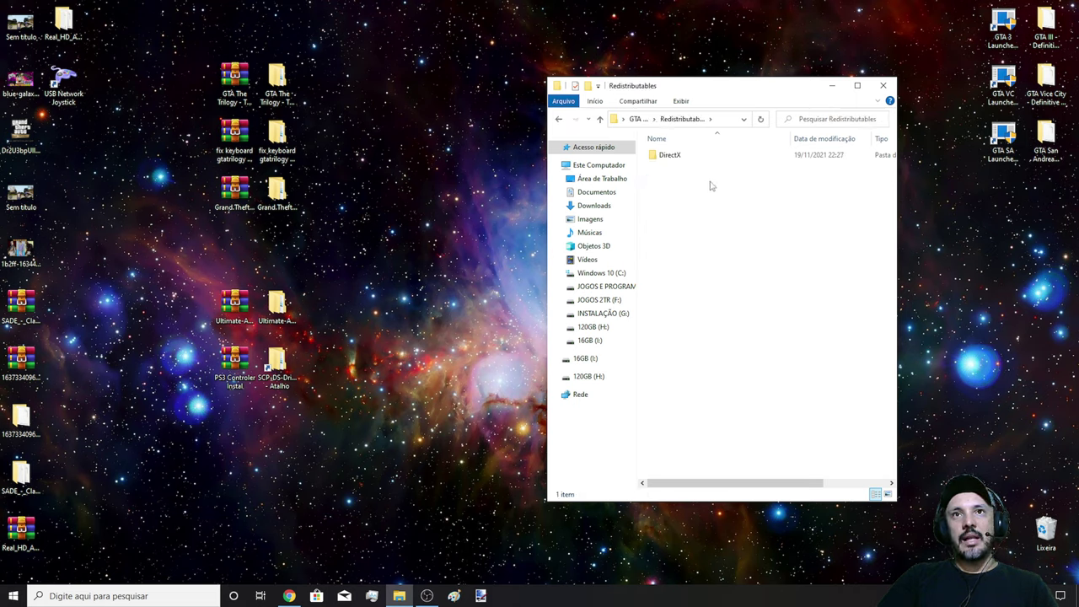
pyautogui.click(653, 158)
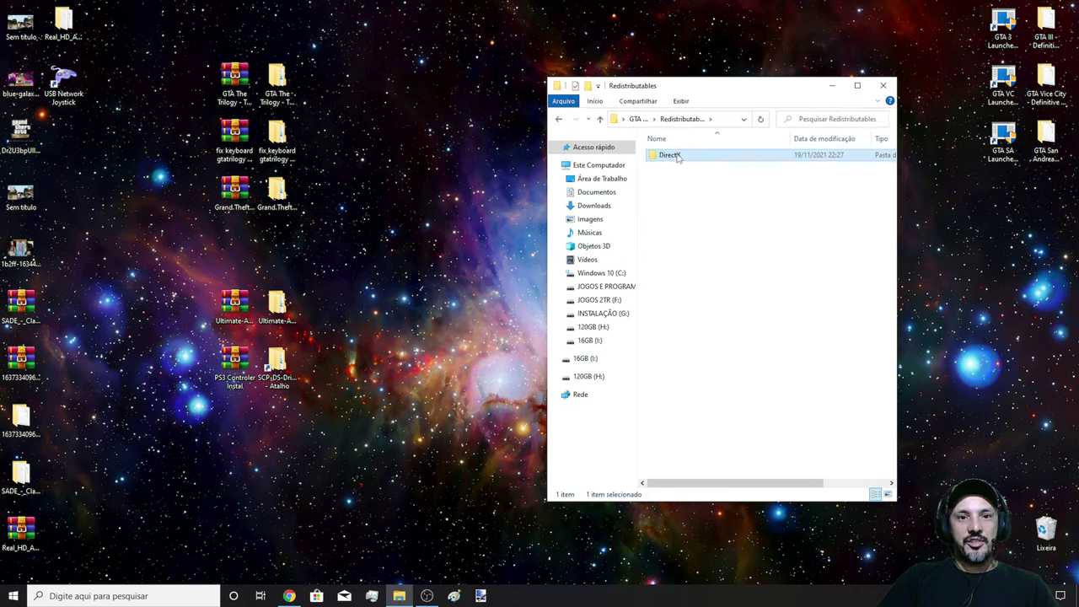
pyautogui.doubleClick(670, 155)
# Find DXSETUP in the DirectX folder and start the DirectX installer
pyautogui.scroll(-8, 742, 396)
pyautogui.scroll(-3, 751, 426)
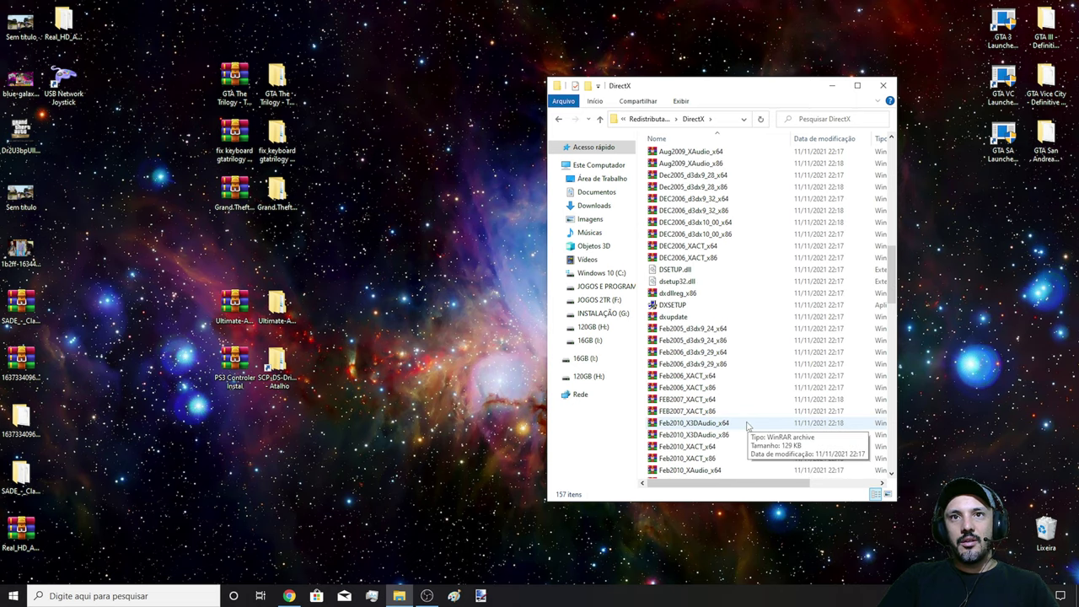
pyautogui.click(670, 306)
pyautogui.doubleClick(693, 307)
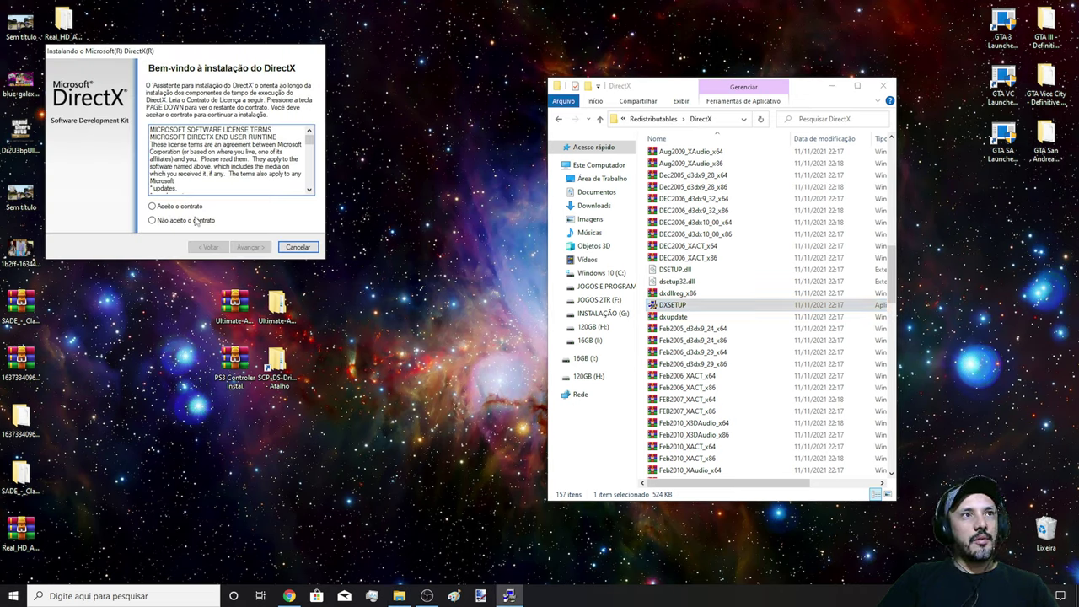
# Accept the DirectX licence agreement, run the installation through and finish the installer
pyautogui.click(203, 209)
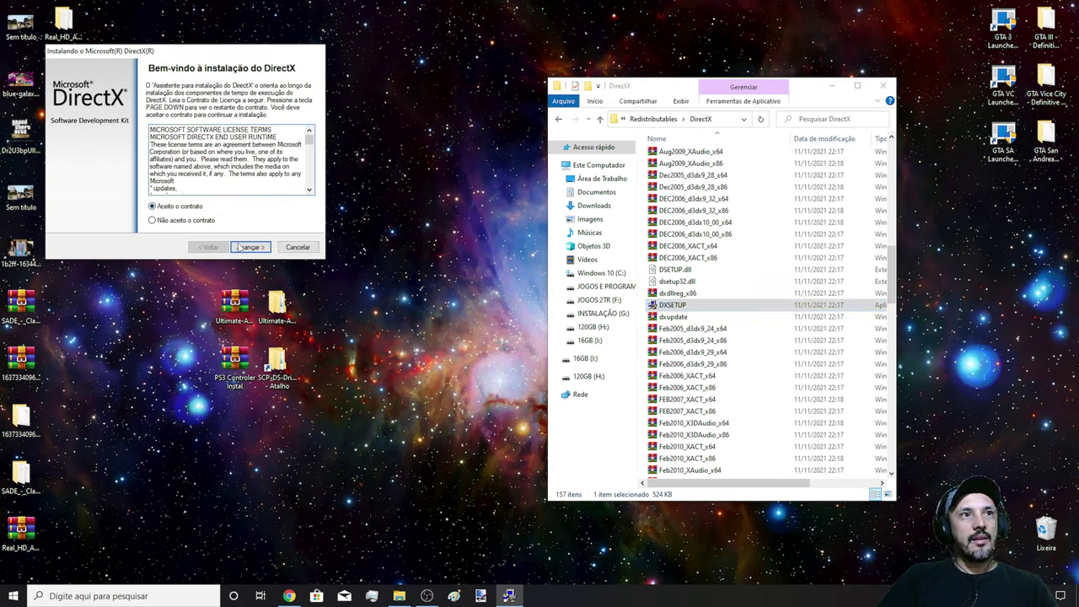
pyautogui.click(249, 247)
pyautogui.click(253, 248)
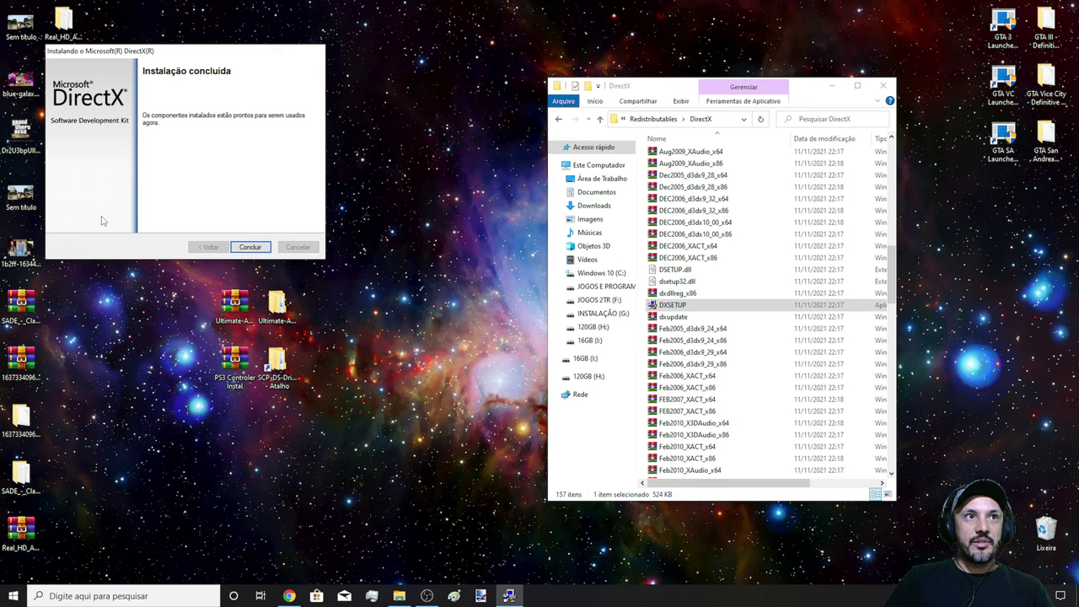
pyautogui.click(245, 248)
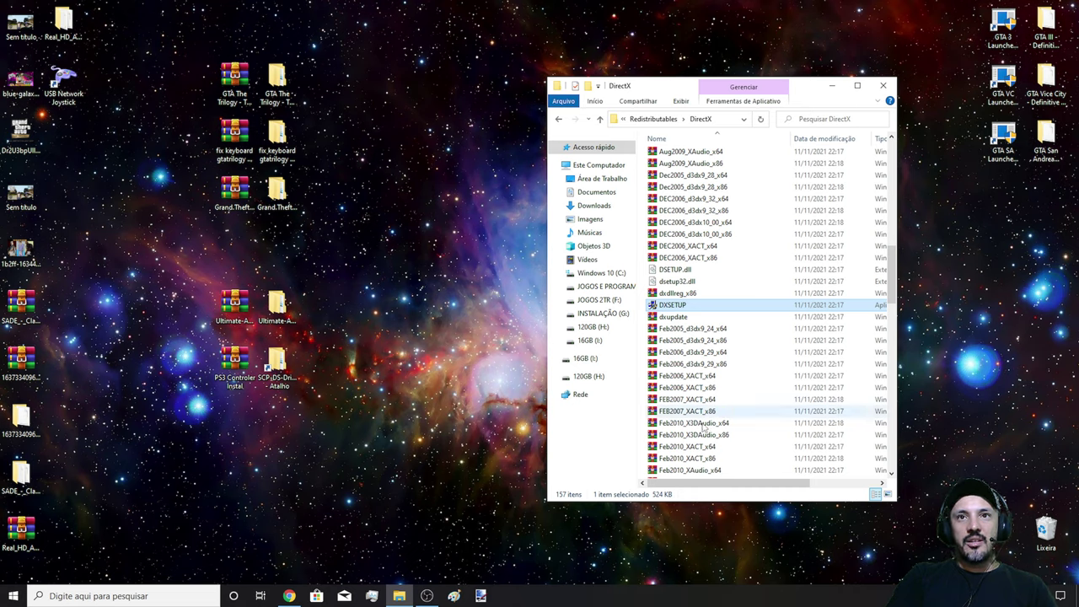
# Go back from the DirectX folder to GTA Vice City - Definitive Edition and select the Gameface folder
pyautogui.click(561, 119)
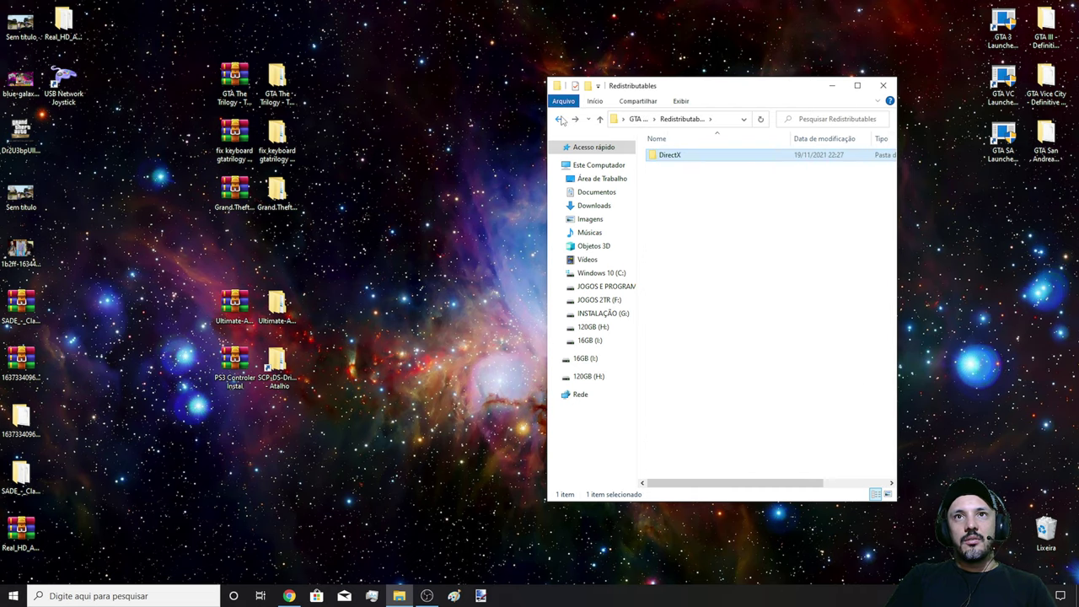
pyautogui.click(561, 118)
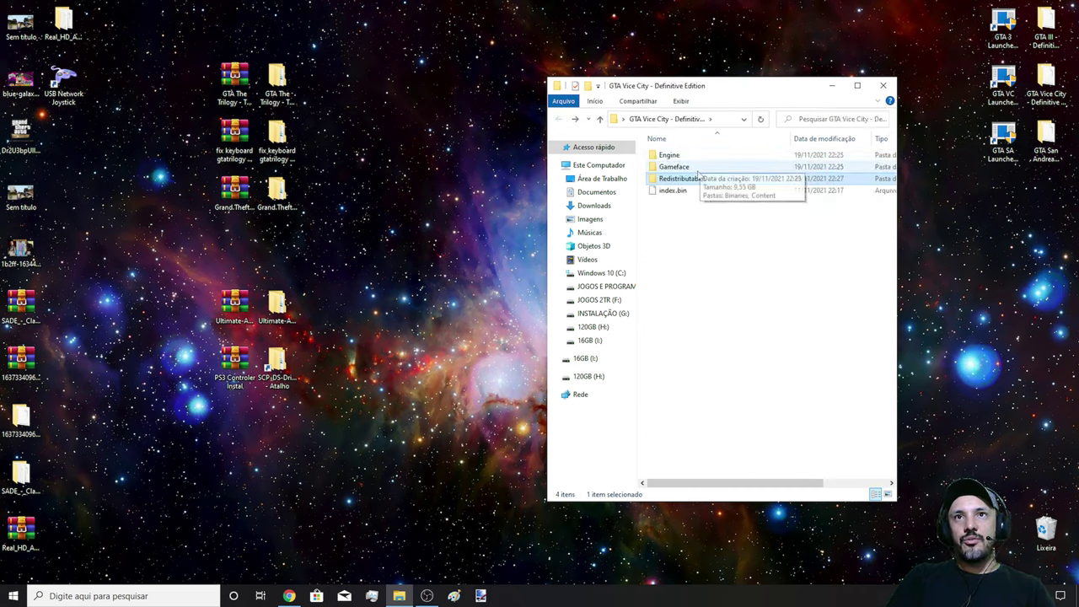
pyautogui.click(698, 166)
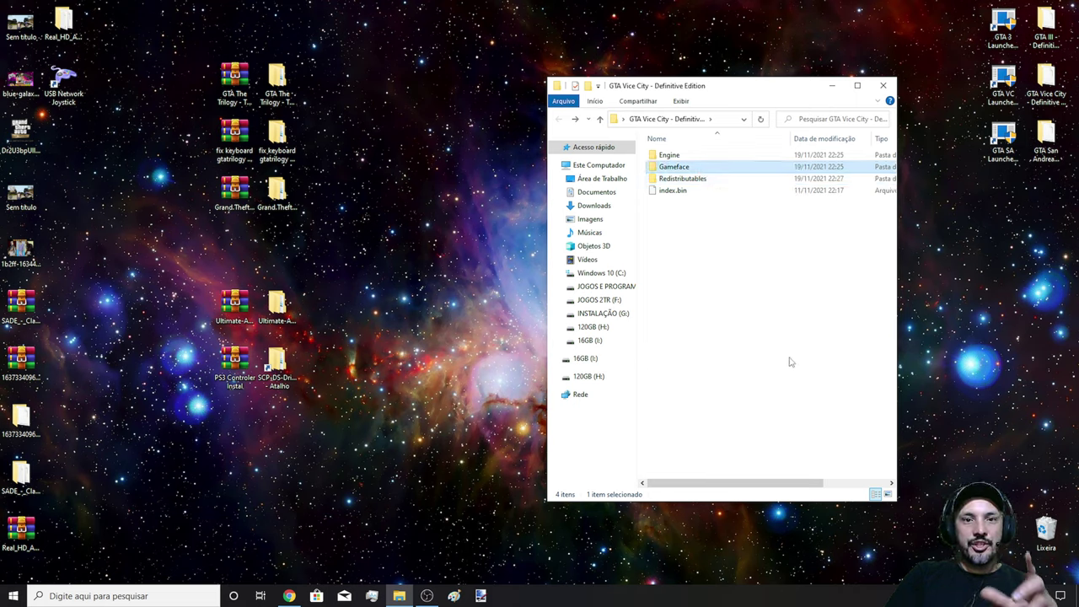
# Compare the Redistributables\DirectX folders of GTA III and GTA Vice City side by side, and close the GTA III window
pyautogui.doubleClick(1045, 29)
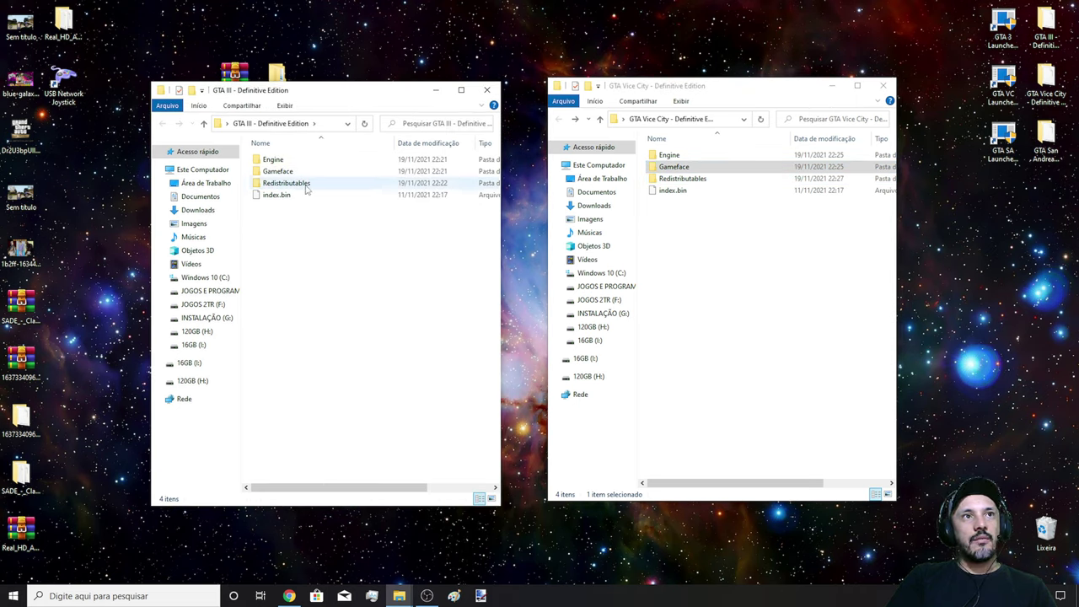
pyautogui.doubleClick(288, 183)
pyautogui.click(288, 161)
pyautogui.doubleClick(288, 161)
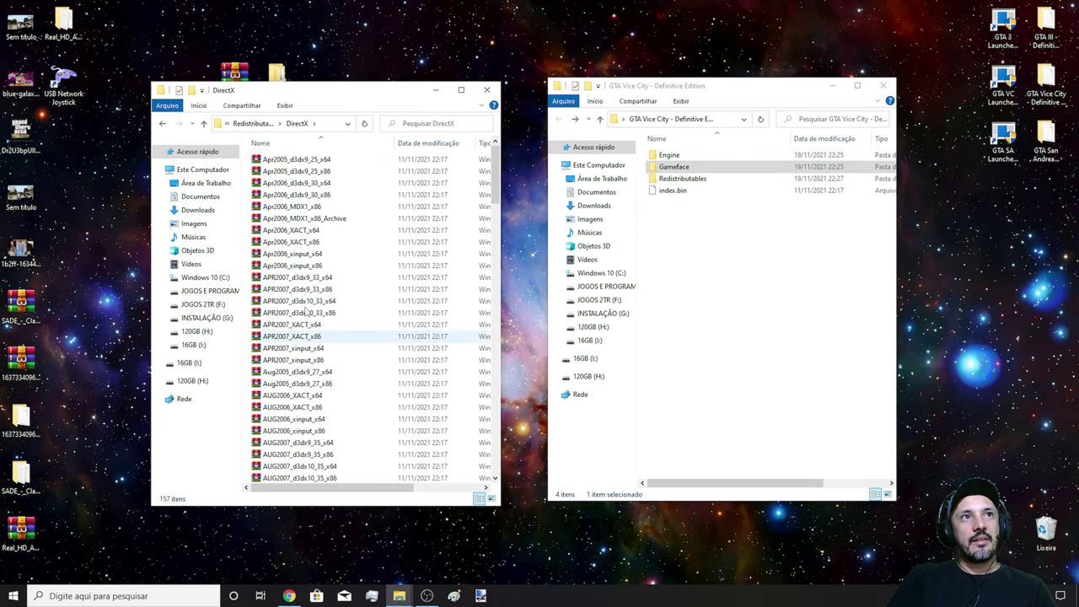
pyautogui.doubleClick(734, 178)
pyautogui.doubleClick(724, 155)
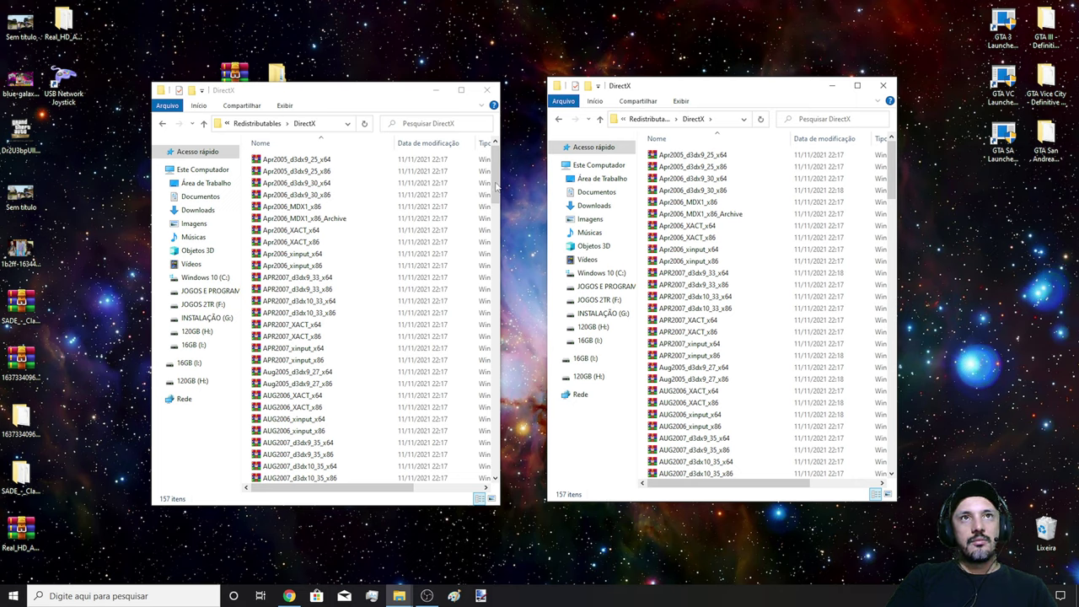
pyautogui.click(487, 90)
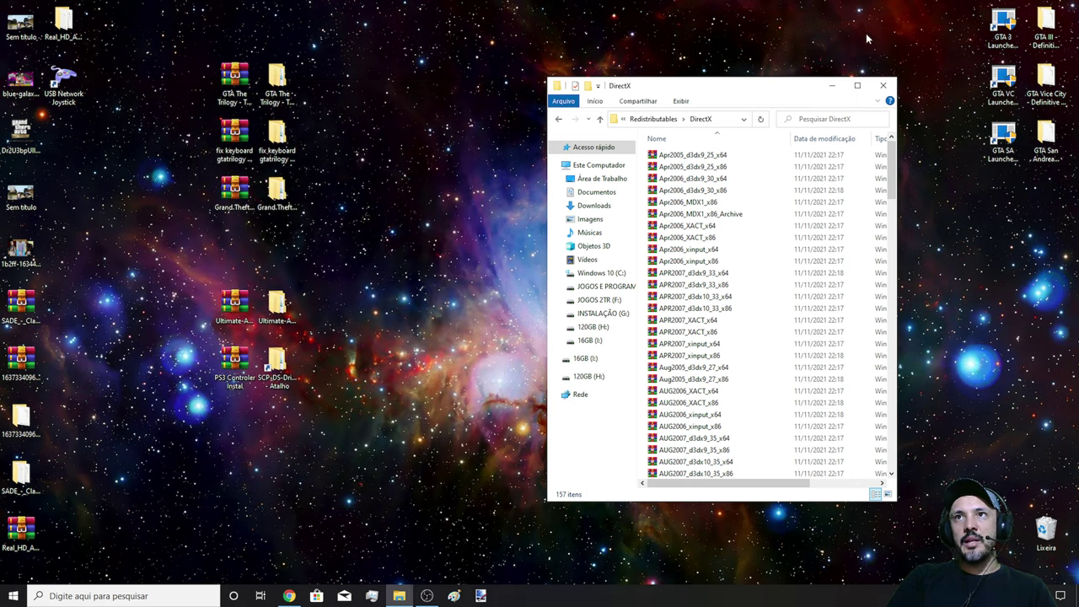
# Return to the GTA Vice City - Definitive Edition folder and open Gameface\Binaries\Win64
pyautogui.click(560, 119)
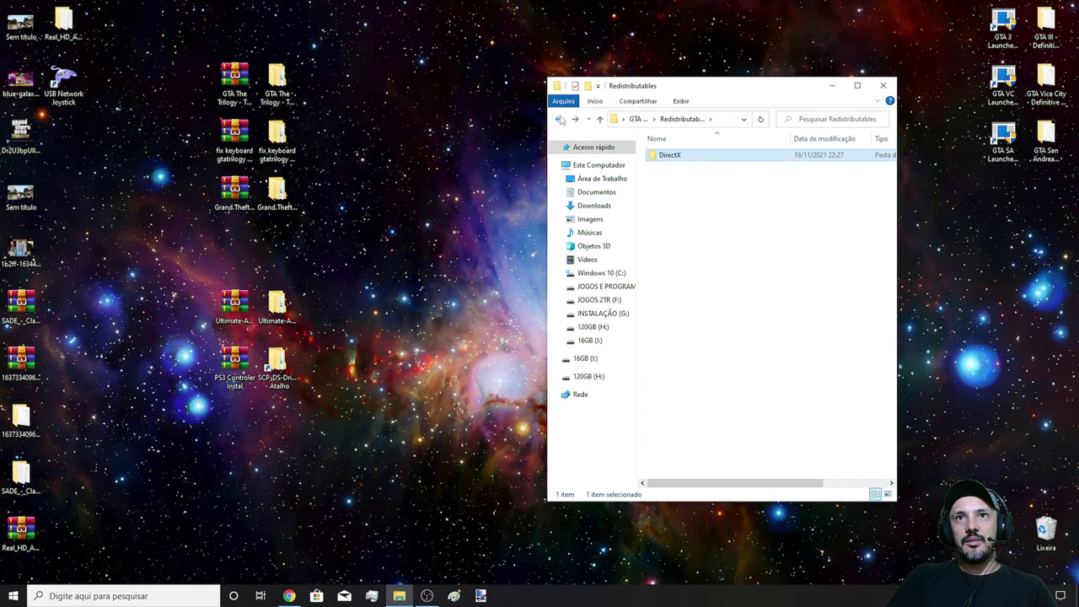
pyautogui.click(560, 119)
pyautogui.click(723, 400)
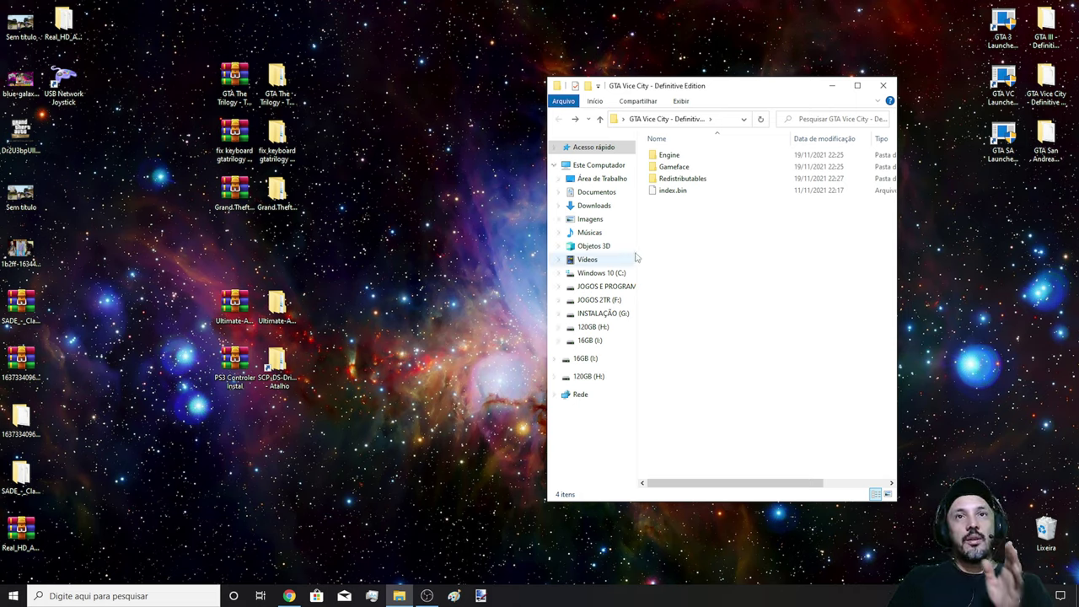
pyautogui.doubleClick(706, 171)
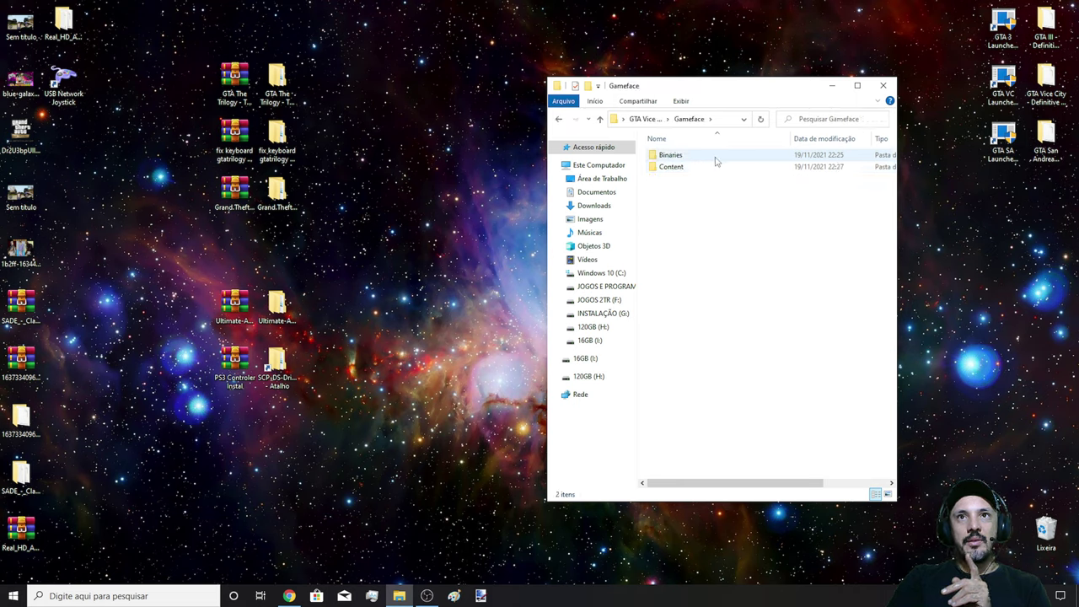
pyautogui.doubleClick(706, 160)
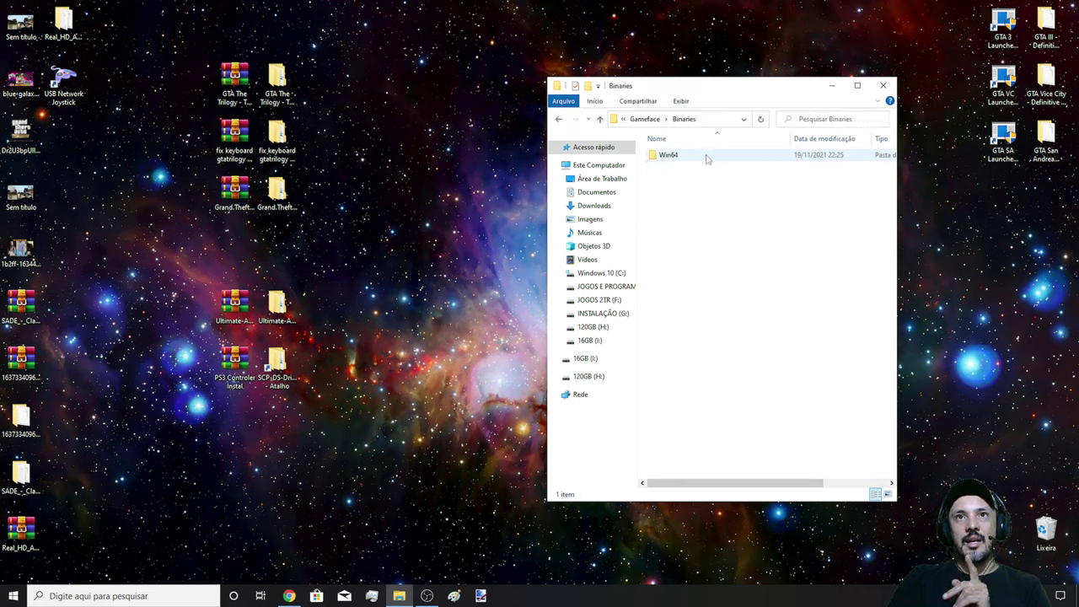
pyautogui.click(706, 159)
pyautogui.doubleClick(706, 157)
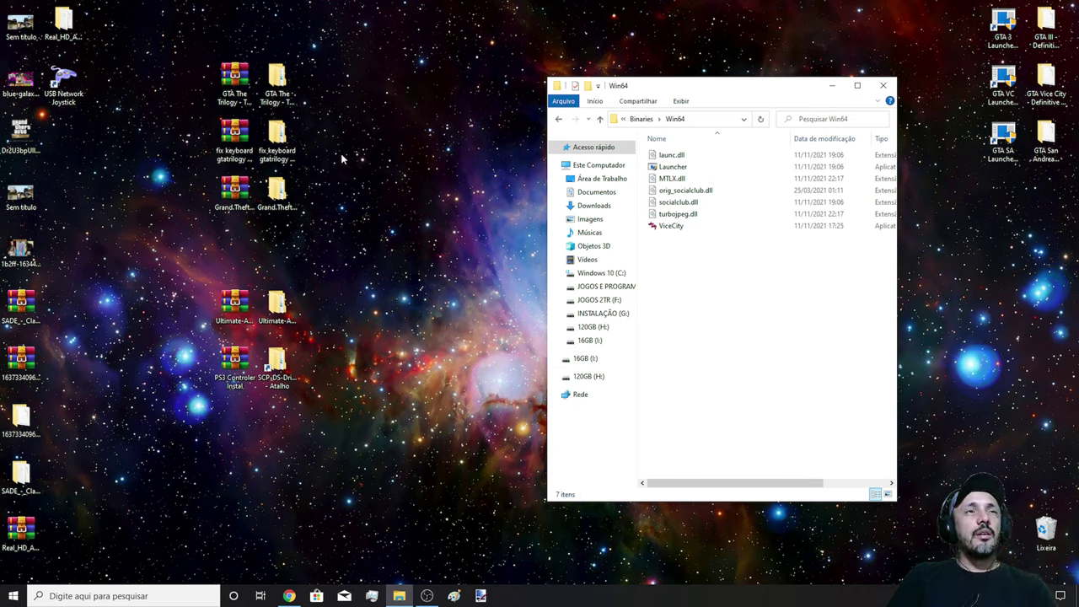
# Open the extracted fix keyboard gtatrilogy folder on the desktop and go to whiteee\GTA San Andreas\Gameface\Binaries\Win64
pyautogui.click(275, 139)
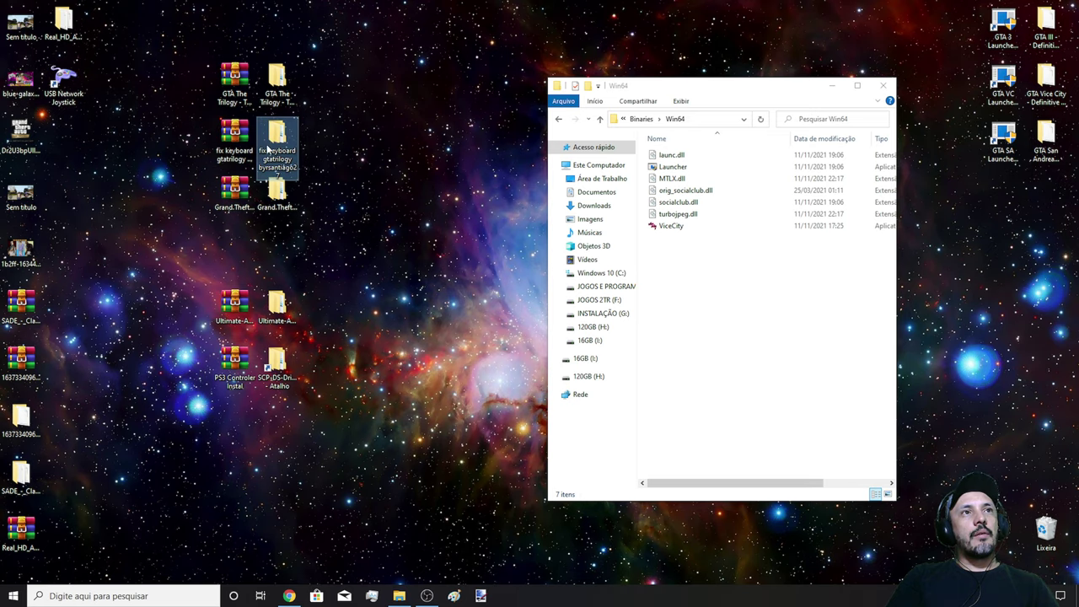
pyautogui.moveTo(326, 125); pyautogui.dragTo(228, 154)
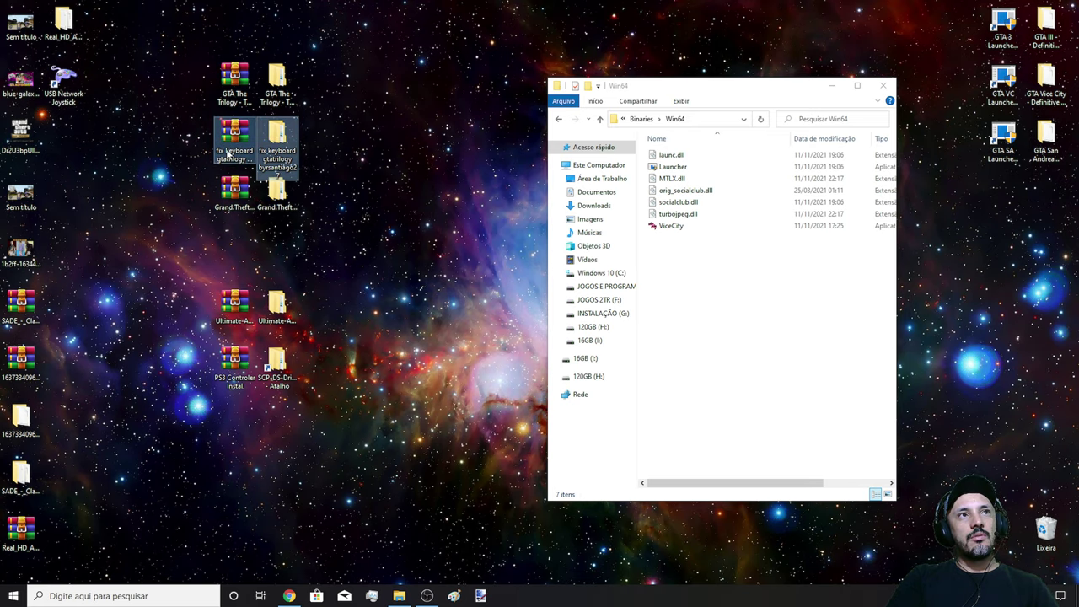
pyautogui.click(284, 150)
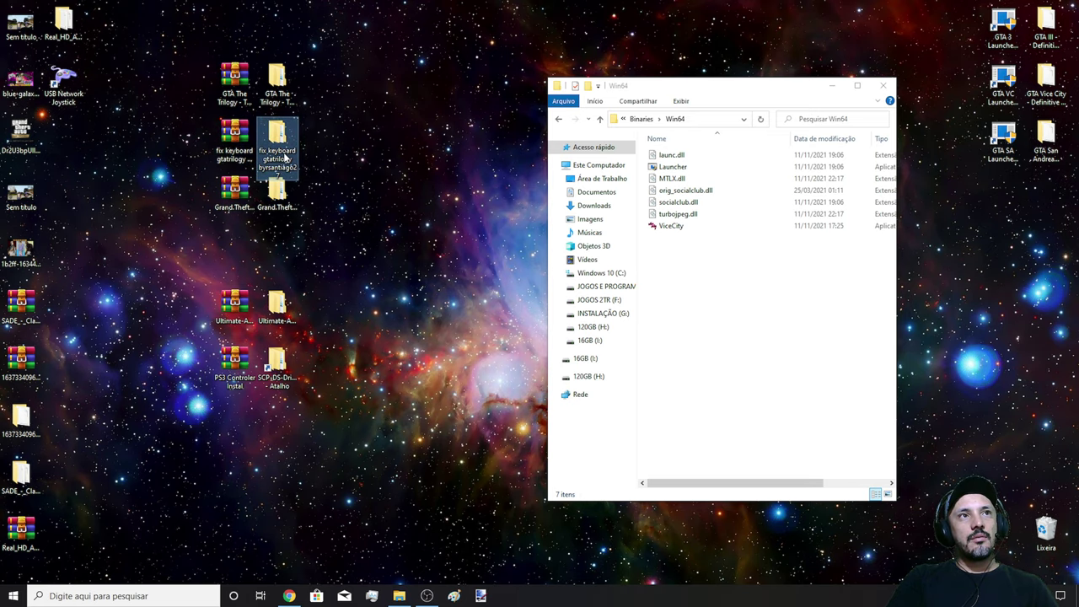
pyautogui.doubleClick(284, 154)
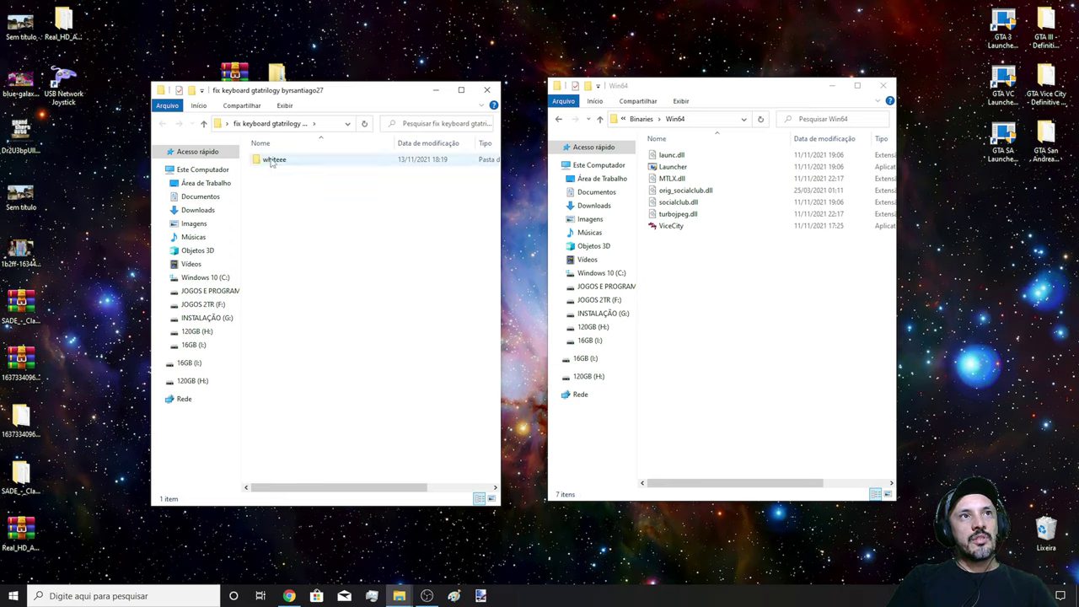
pyautogui.doubleClick(272, 160)
pyautogui.click(290, 172)
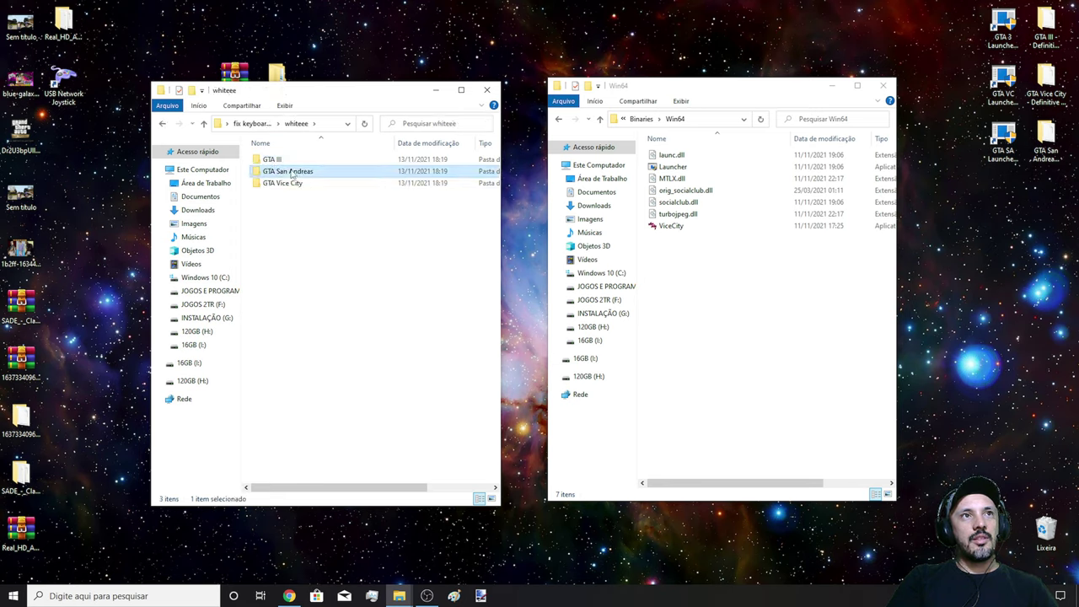
pyautogui.doubleClick(290, 172)
pyautogui.doubleClick(294, 161)
pyautogui.doubleClick(294, 162)
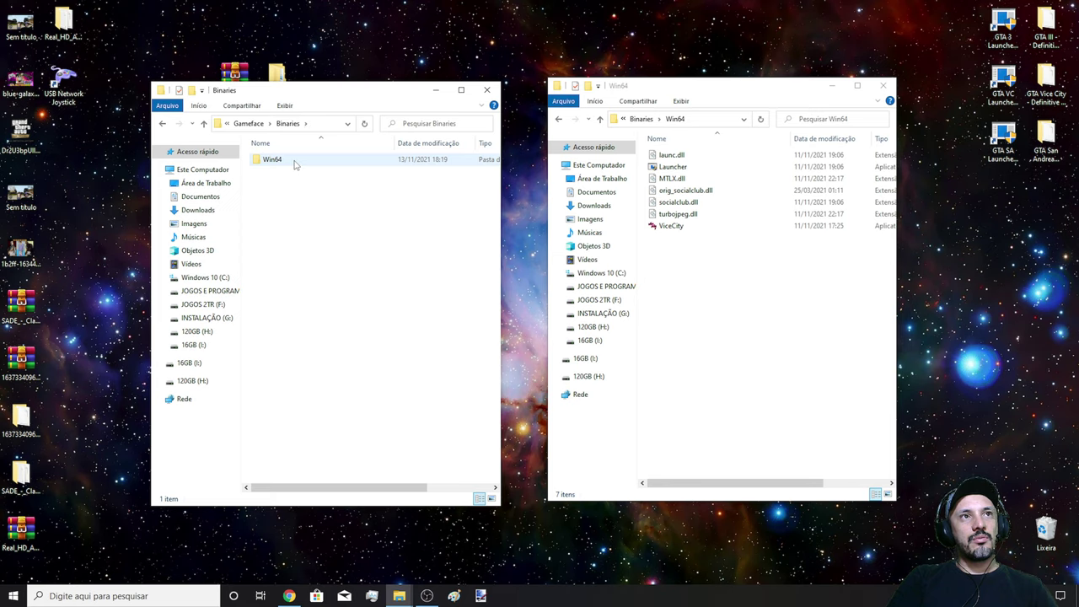
pyautogui.doubleClick(294, 162)
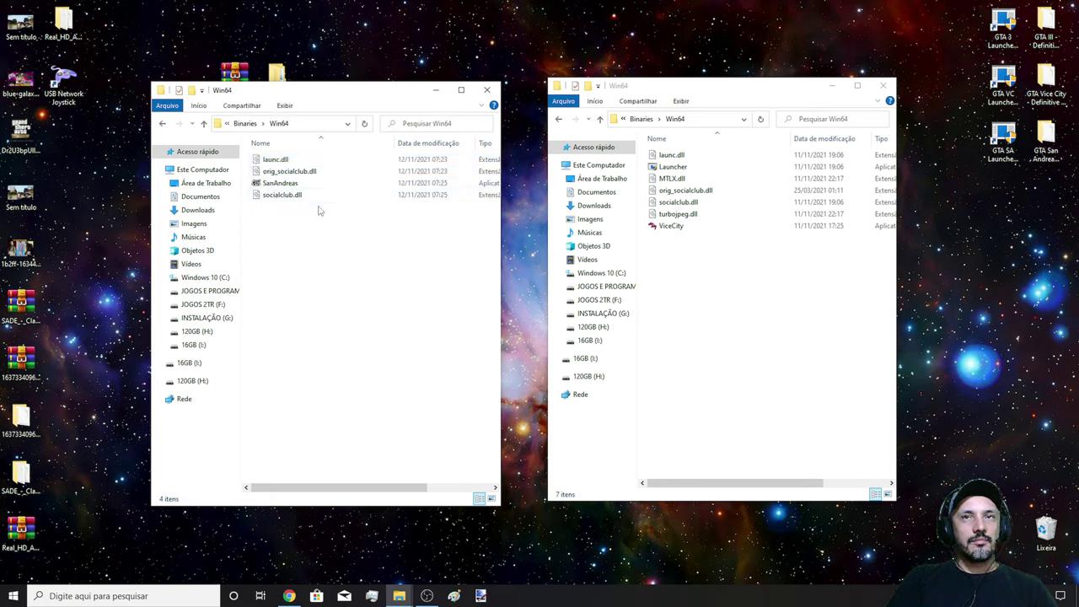
# Compare launc.dll and socialclub.dll in the keyboard fix with those in Vice City's Win64 folder, and close the fix window
pyautogui.click(317, 162)
pyautogui.click(688, 158)
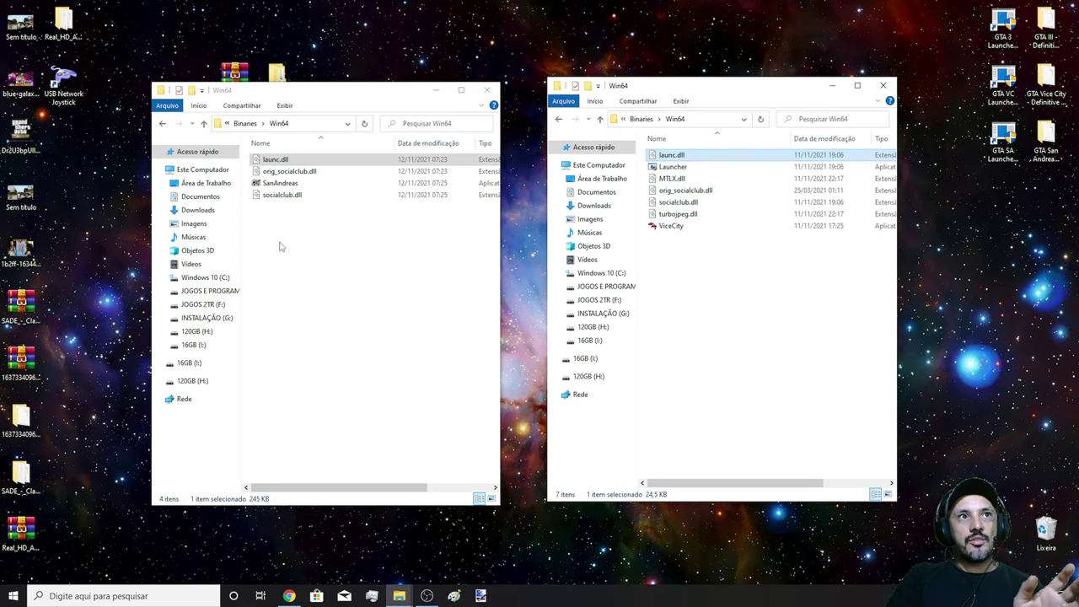
pyautogui.moveTo(277, 244); pyautogui.dragTo(317, 134)
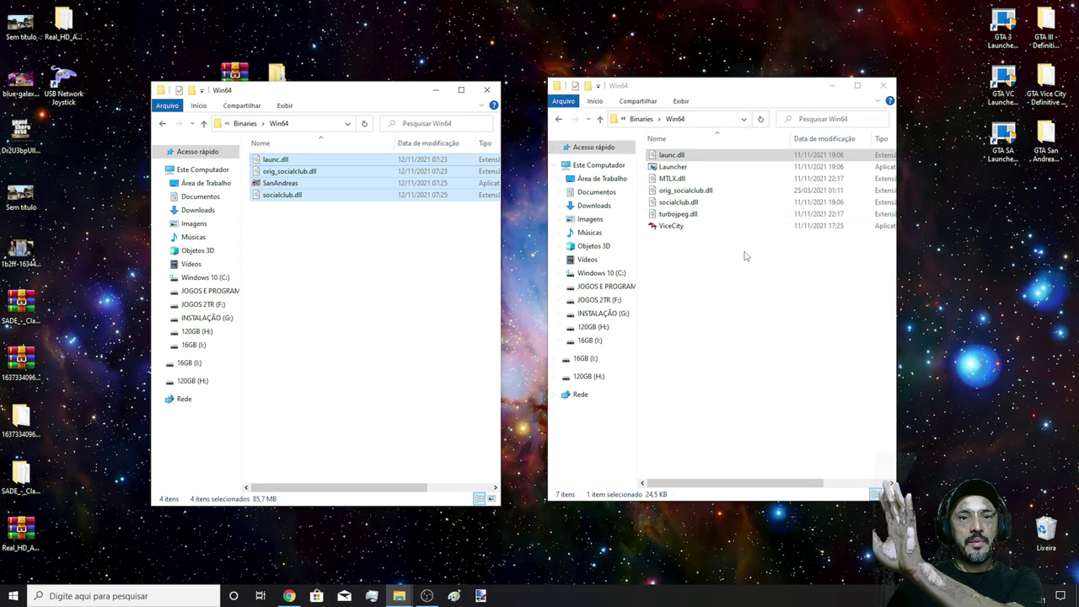
pyautogui.click(331, 196)
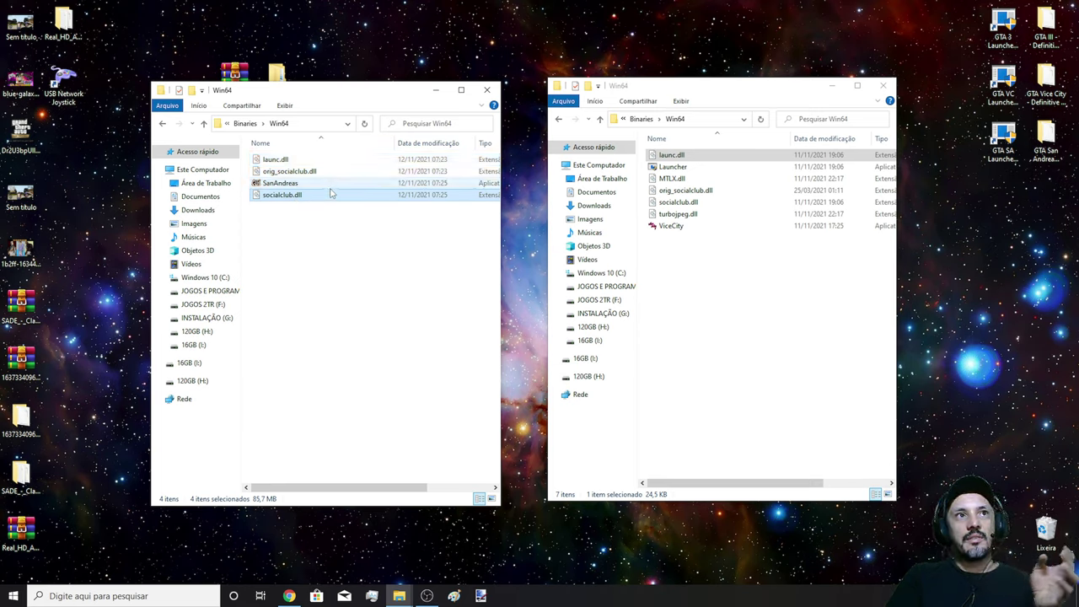
pyautogui.click(708, 204)
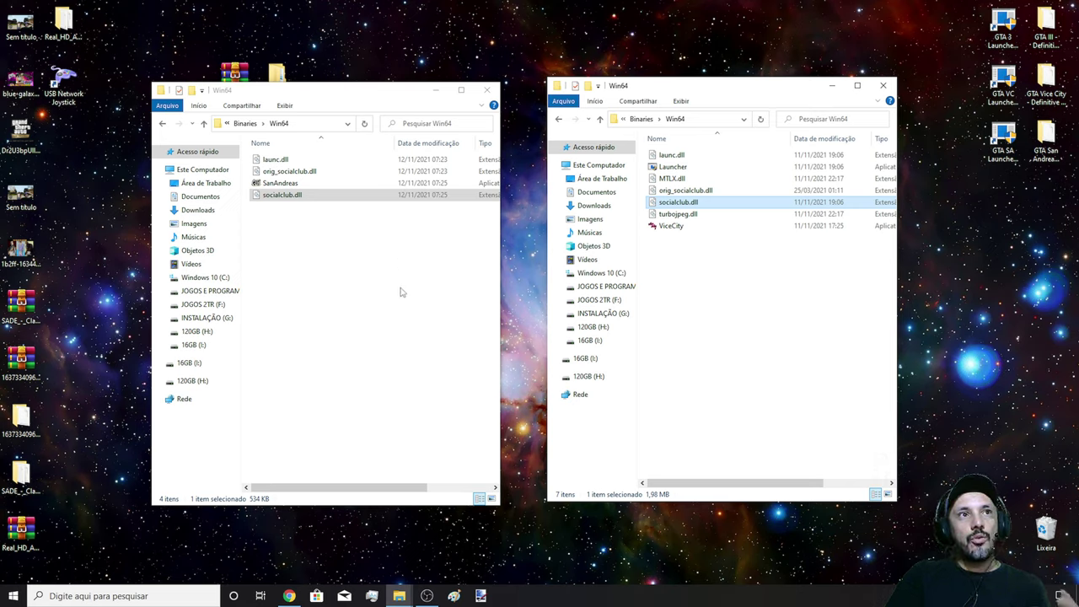
pyautogui.click(486, 90)
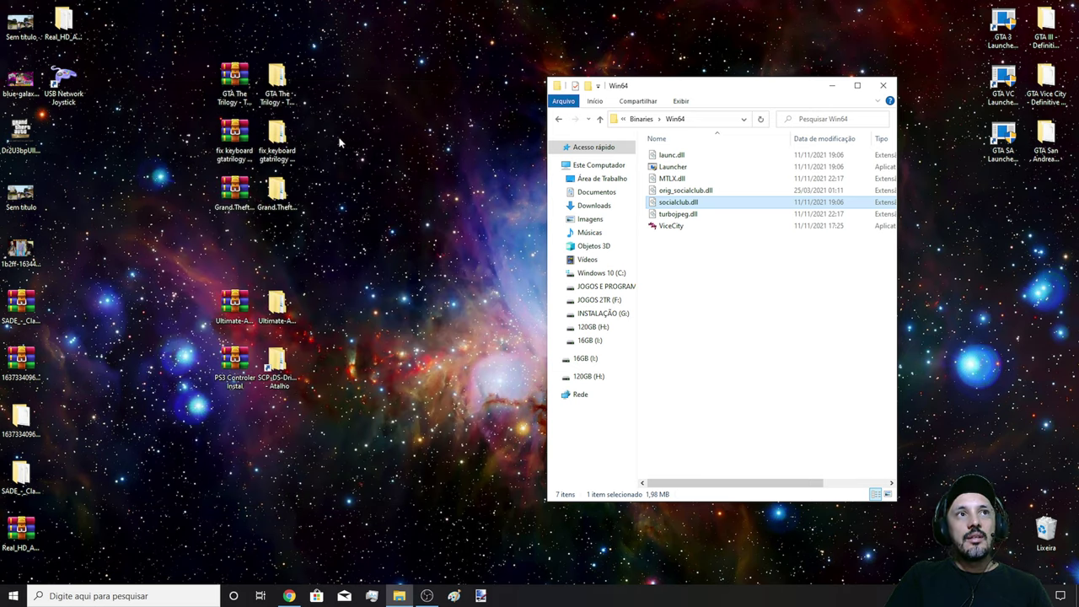
# Open the extracted Grand.Theft.Auto.The.Trilogy Crackfix folder on the desktop and go to Gameface\Binaries\Win64
pyautogui.moveTo(336, 138); pyautogui.dragTo(166, 143)
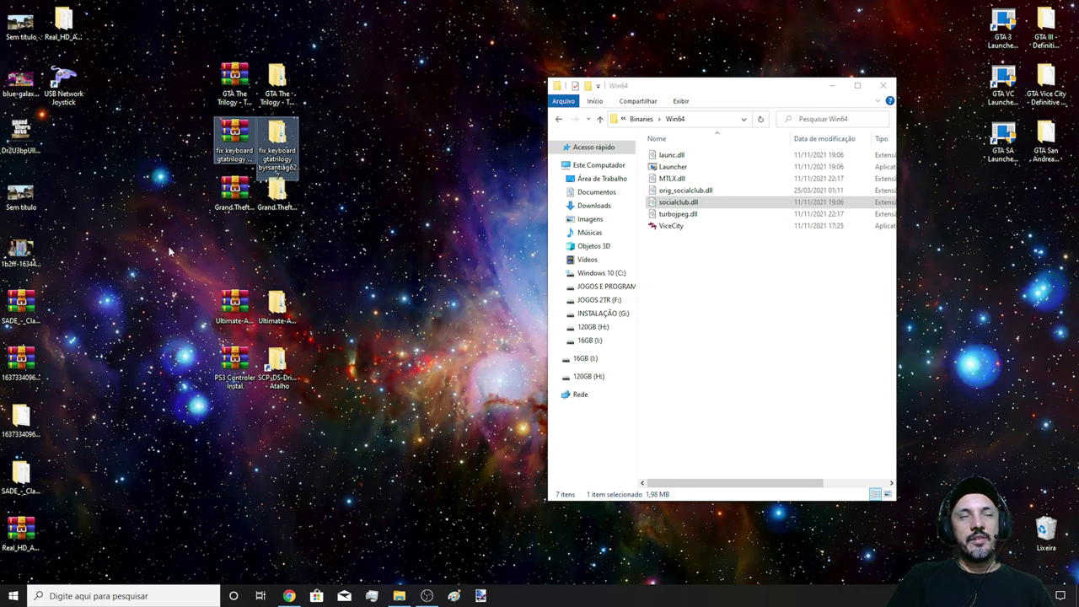
pyautogui.click(271, 194)
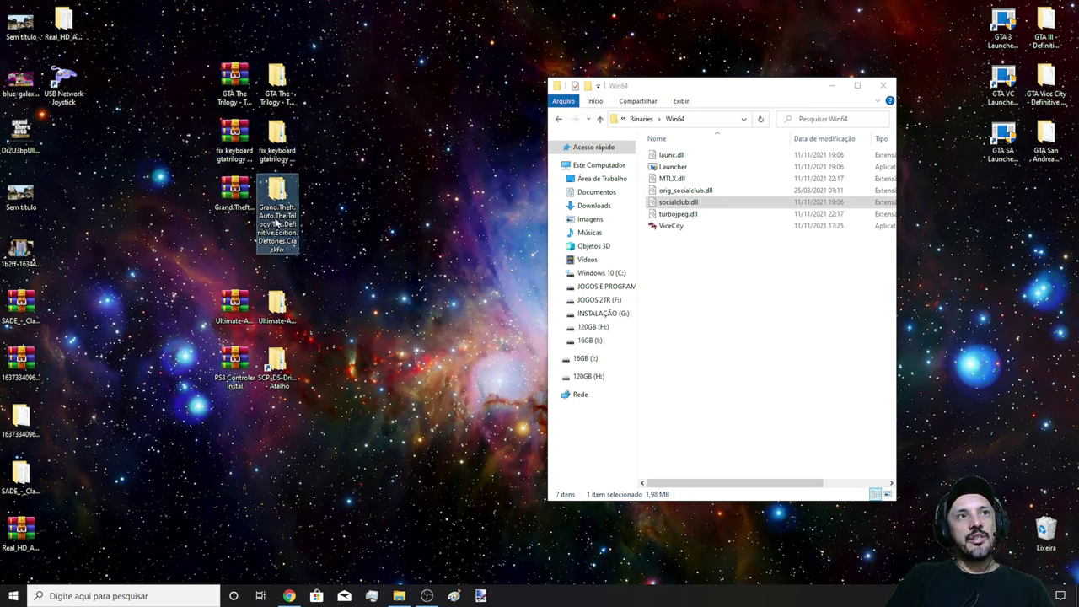
pyautogui.moveTo(337, 194)
pyautogui.mouseDown()
pyautogui.moveTo(187, 198)
pyautogui.moveTo(338, 199)
pyautogui.moveTo(320, 202)
pyautogui.mouseUp()
pyautogui.click(282, 209)
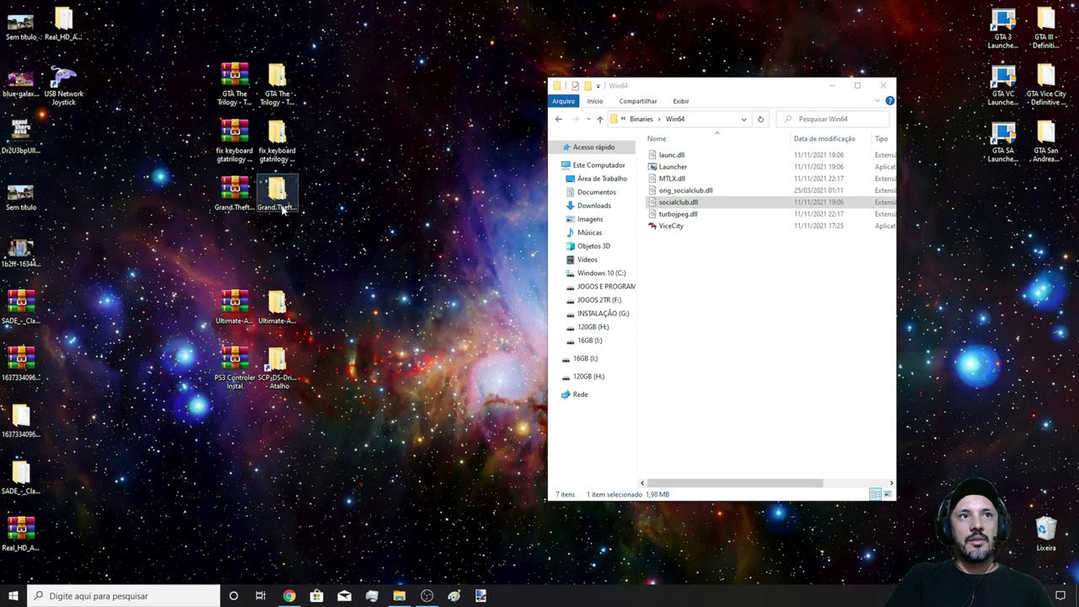
pyautogui.doubleClick(282, 209)
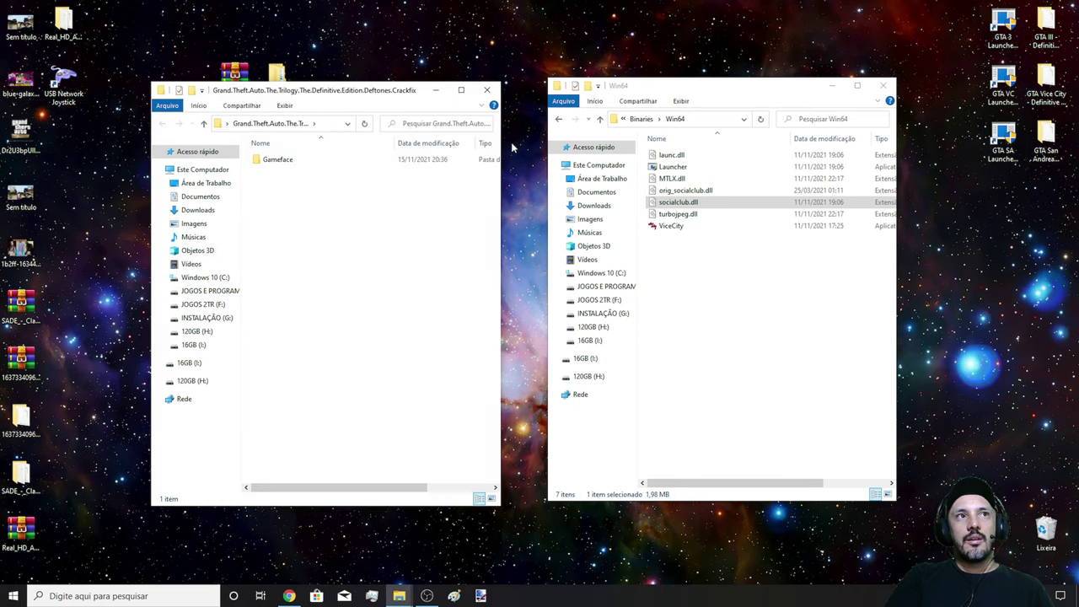
pyautogui.doubleClick(278, 160)
pyautogui.doubleClick(278, 159)
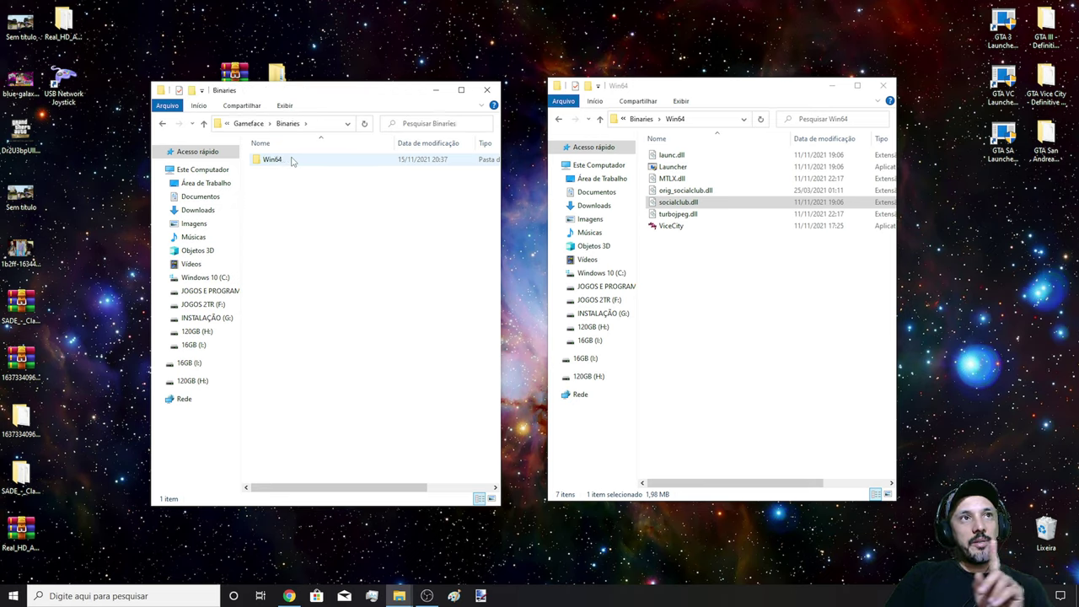
pyautogui.doubleClick(292, 161)
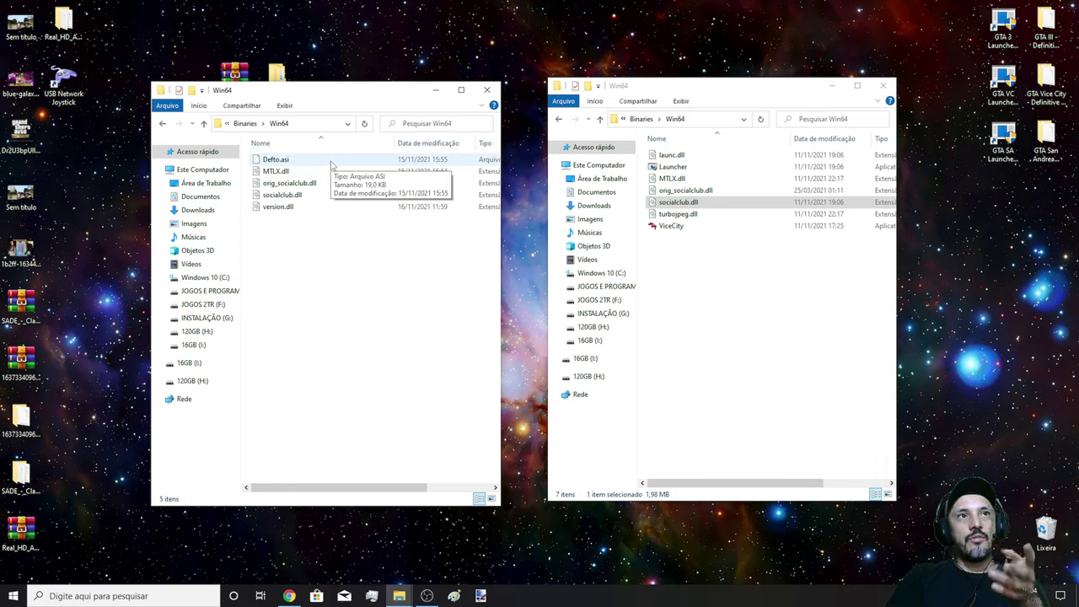
# Compare all the Crackfix files with those in Vice City's Win64 folder, return to Vice City's Binaries folder and close the Crackfix window
pyautogui.moveTo(326, 233); pyautogui.dragTo(334, 143)
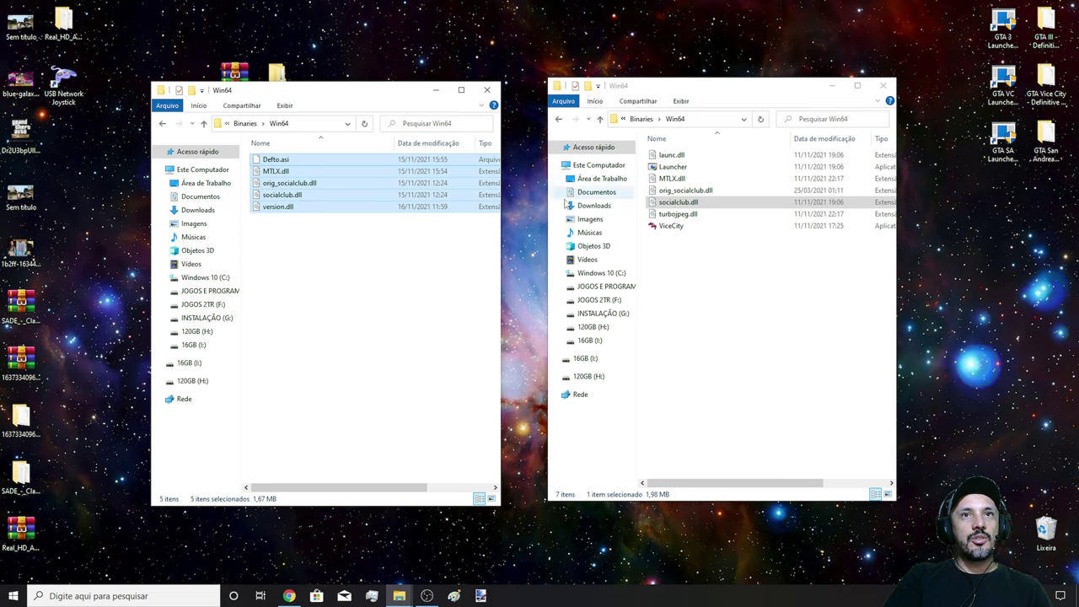
pyautogui.rightClick(308, 182)
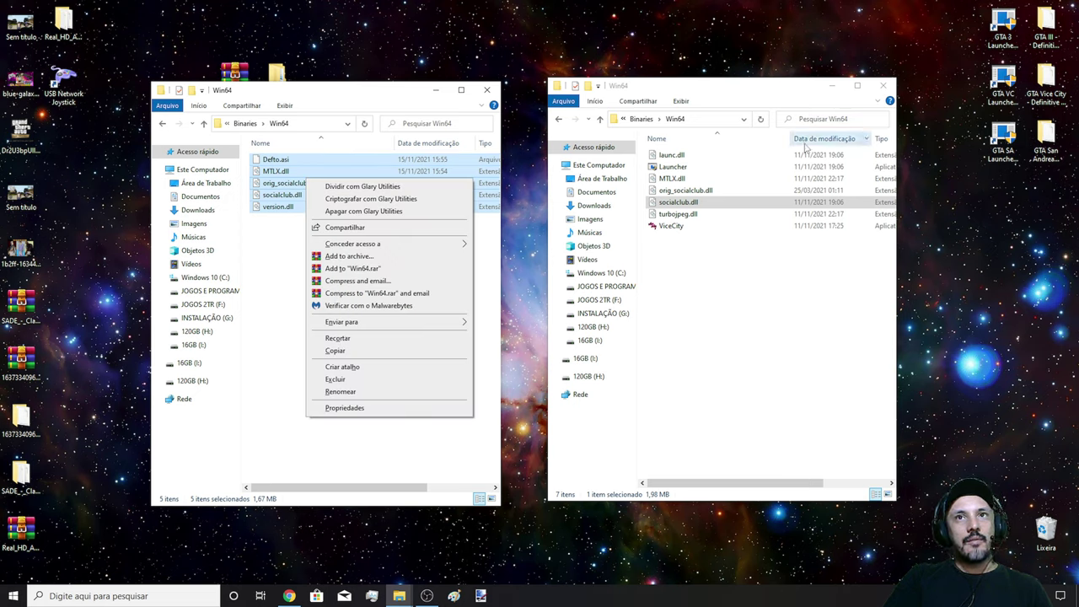
pyautogui.click(723, 268)
pyautogui.hotkey('ctrl', 'a')
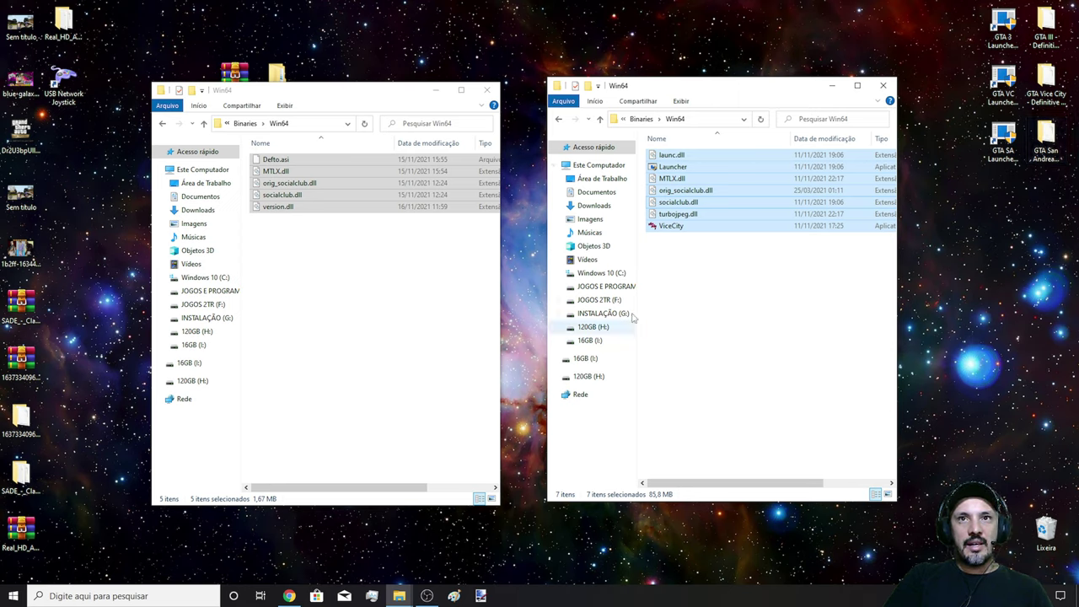
pyautogui.click(664, 324)
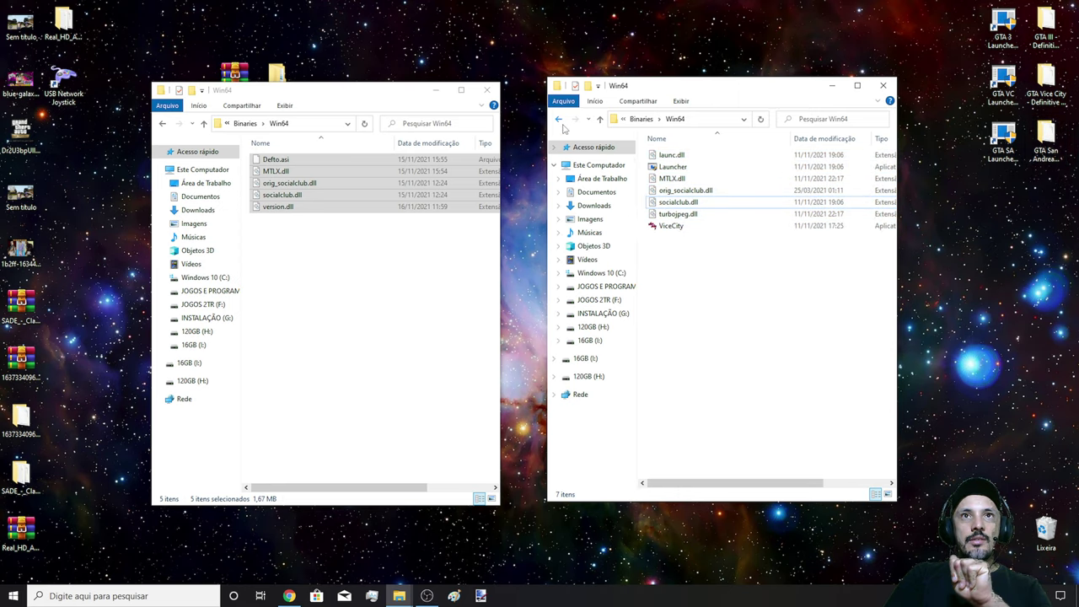
pyautogui.click(560, 119)
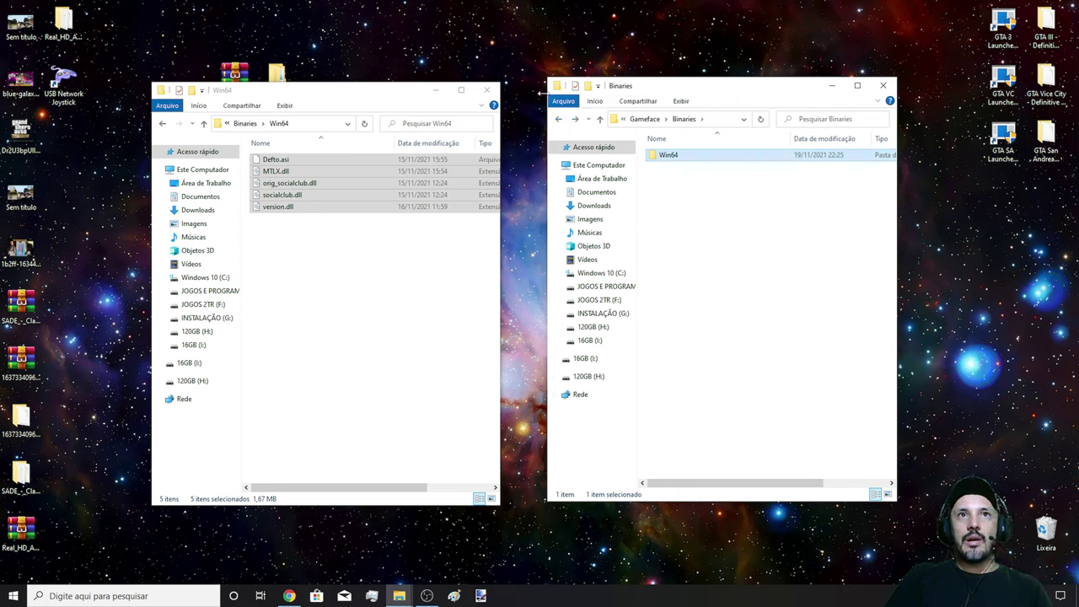
pyautogui.click(487, 89)
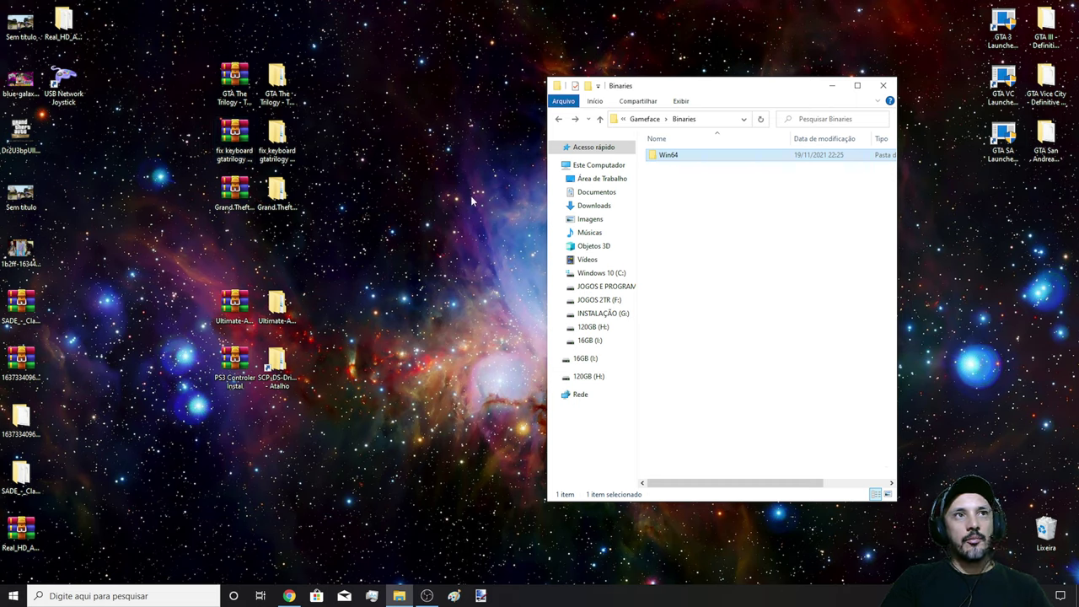
# Review the Cracks folder inside the extracted GTA The Trilogy folder, close it, and go back to the GTA Vice City - Definitive Edition root folder
pyautogui.moveTo(319, 37); pyautogui.dragTo(207, 226)
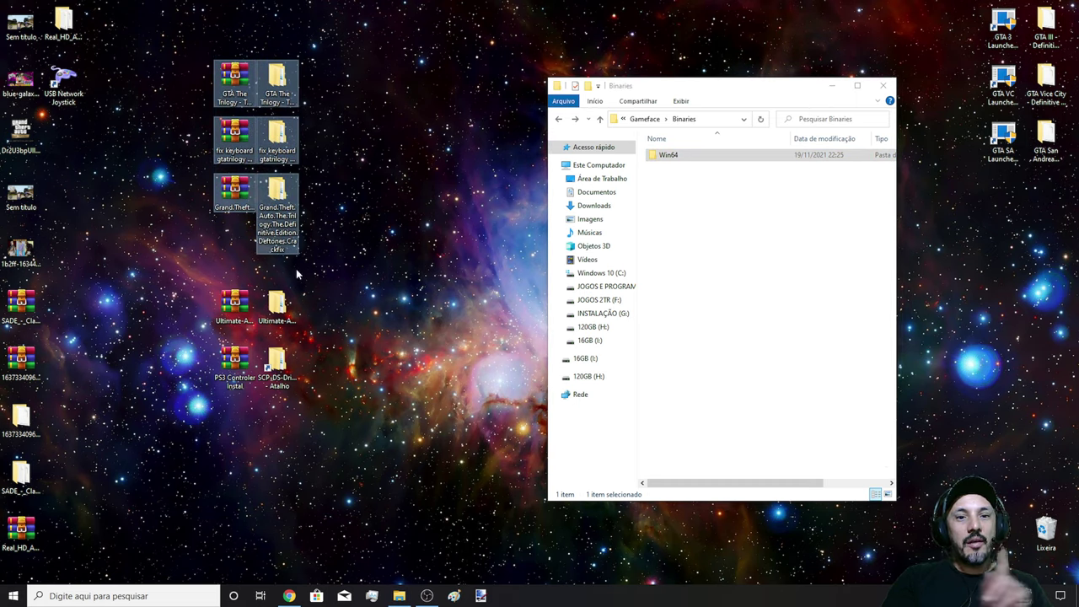
pyautogui.click(753, 250)
pyautogui.click(282, 81)
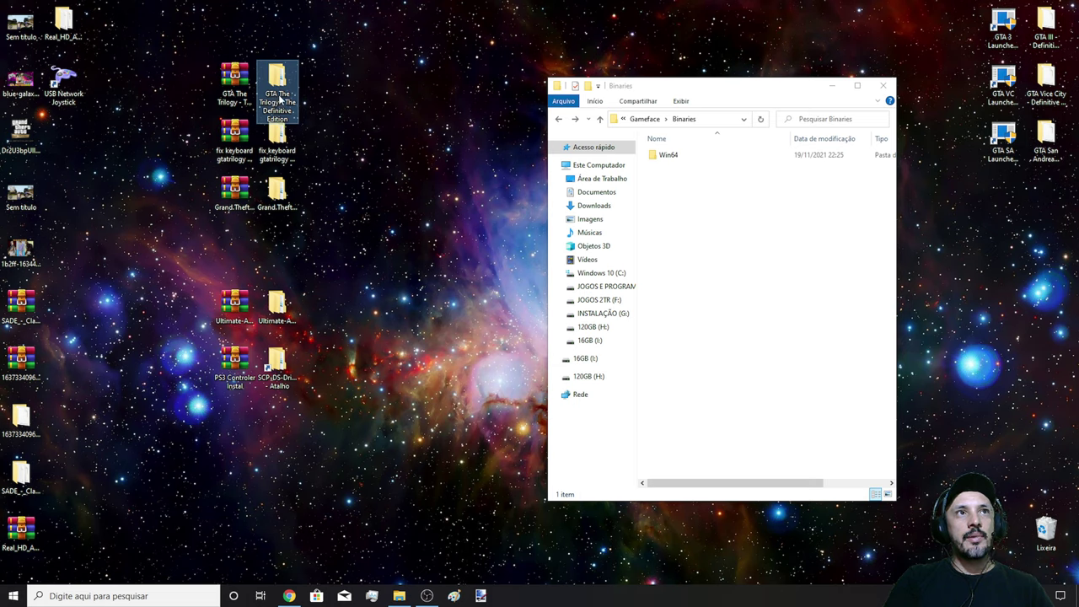
pyautogui.doubleClick(279, 101)
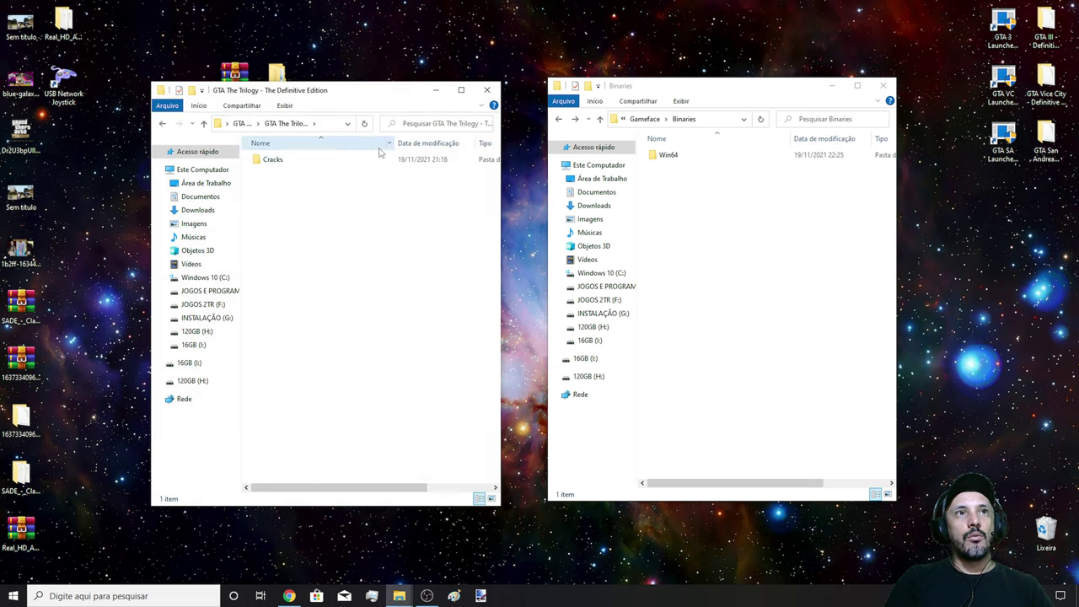
pyautogui.doubleClick(377, 160)
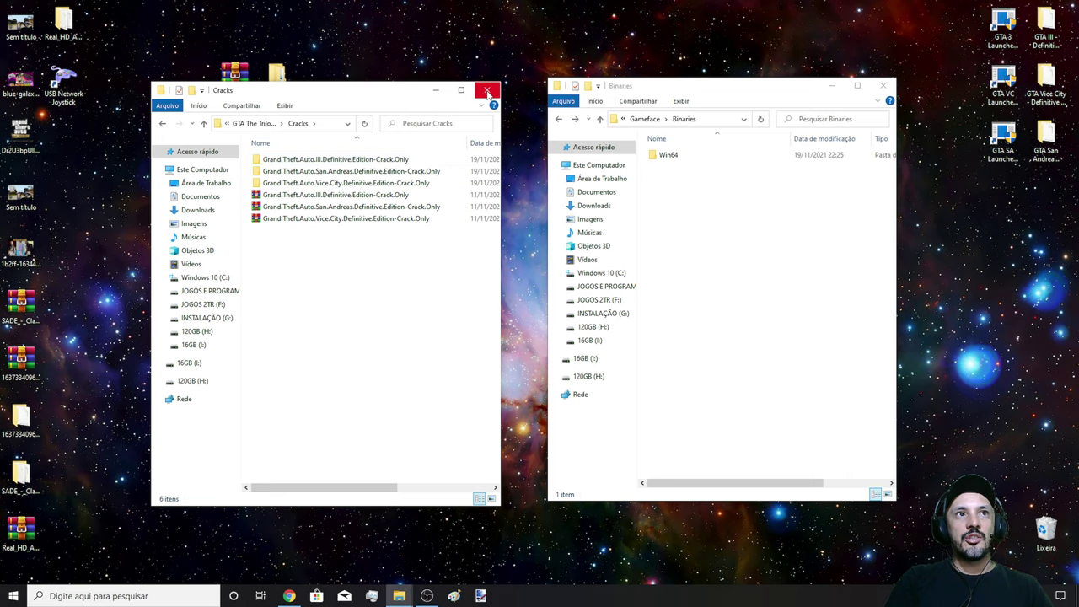
pyautogui.click(486, 89)
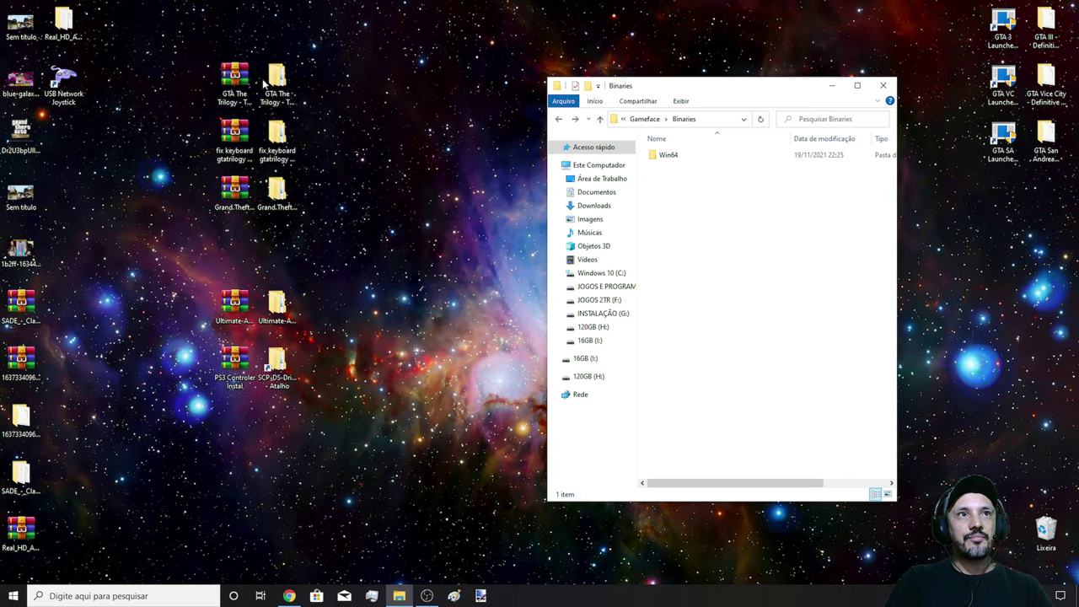
pyautogui.click(560, 119)
pyautogui.click(559, 120)
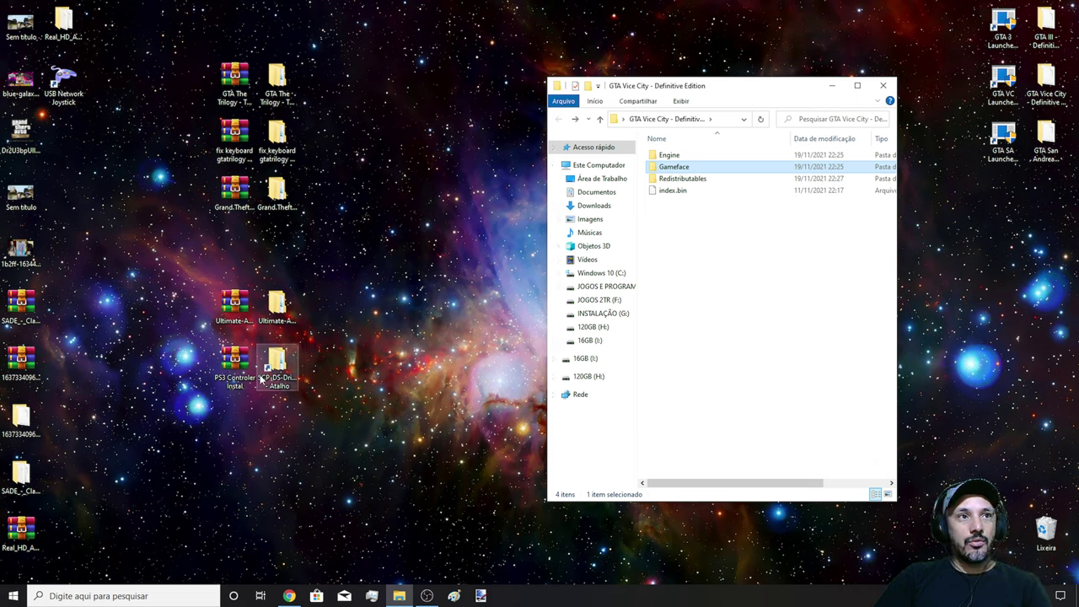
# Move the PS3 Controler Instal archive beside the Ultimate folder on the desktop and place the SCP-DS-Driver shortcut below it
pyautogui.moveTo(333, 371); pyautogui.dragTo(357, 331)
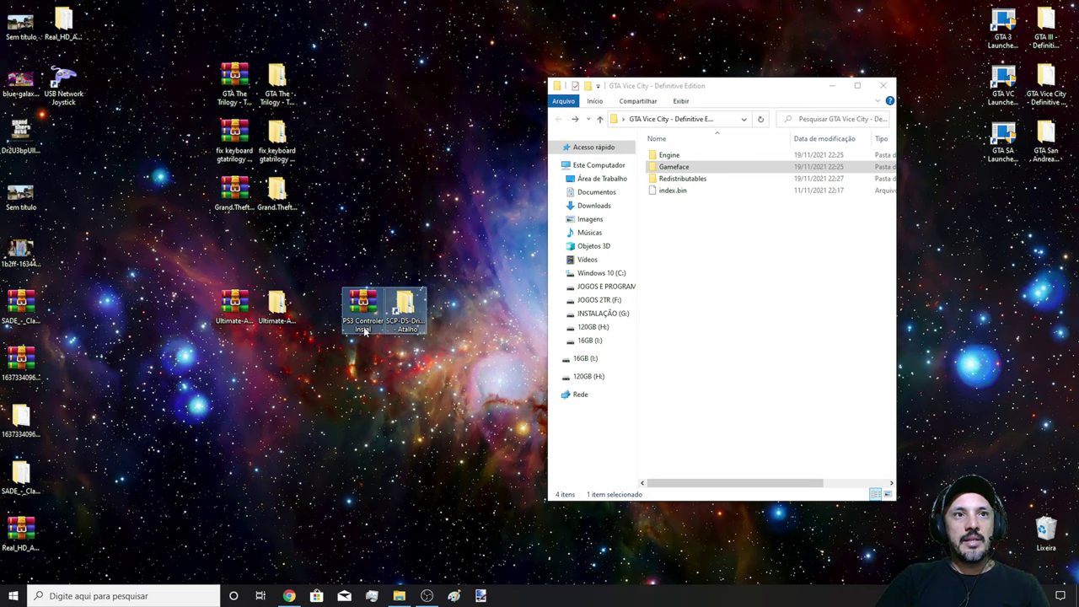
pyautogui.click(421, 311)
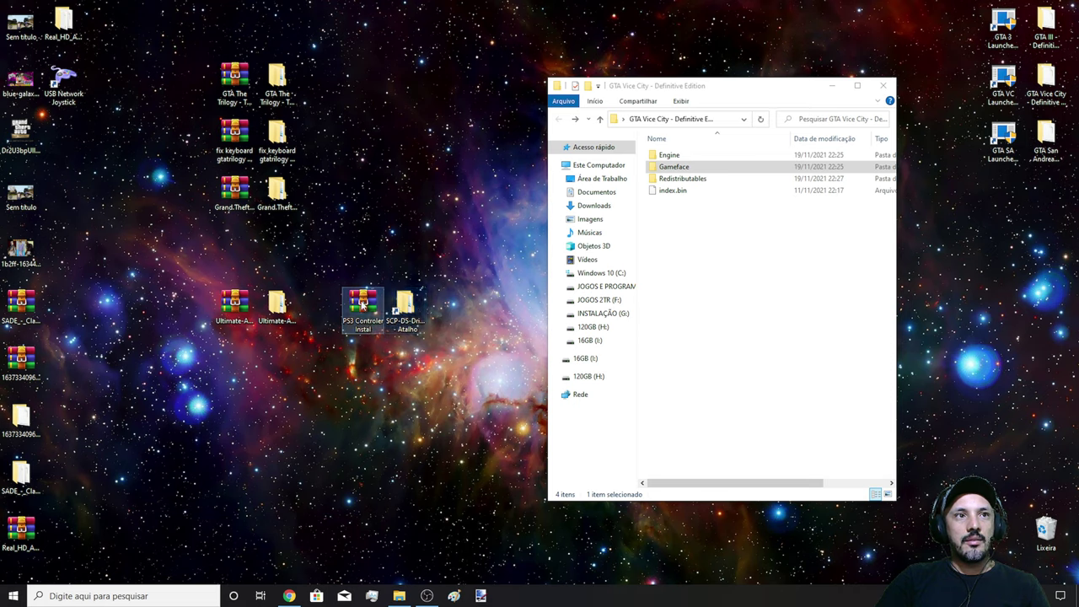
pyautogui.moveTo(361, 305); pyautogui.dragTo(319, 305)
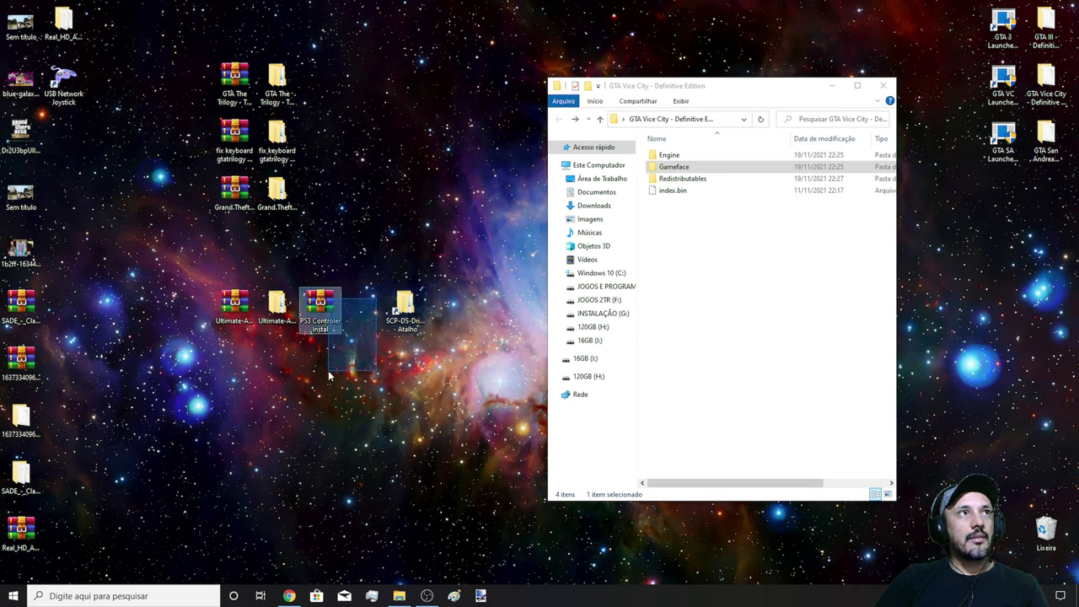
pyautogui.moveTo(406, 310); pyautogui.dragTo(322, 376)
# Extract PS3 Controler Instal.rar to a PS3 Controler Instal folder on the desktop and close the archive
pyautogui.doubleClick(339, 327)
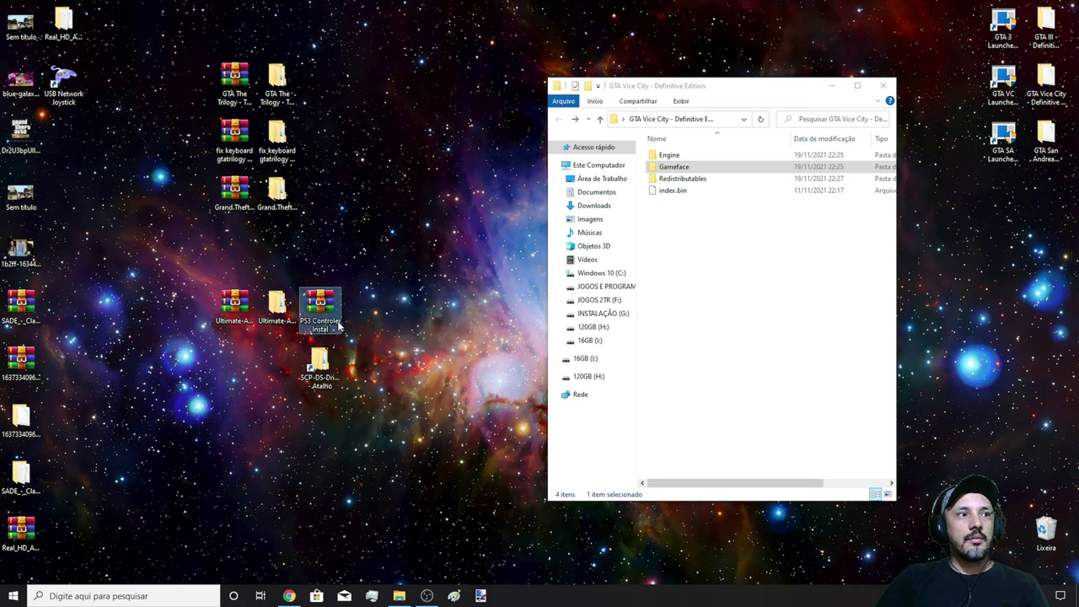
pyautogui.click(131, 118)
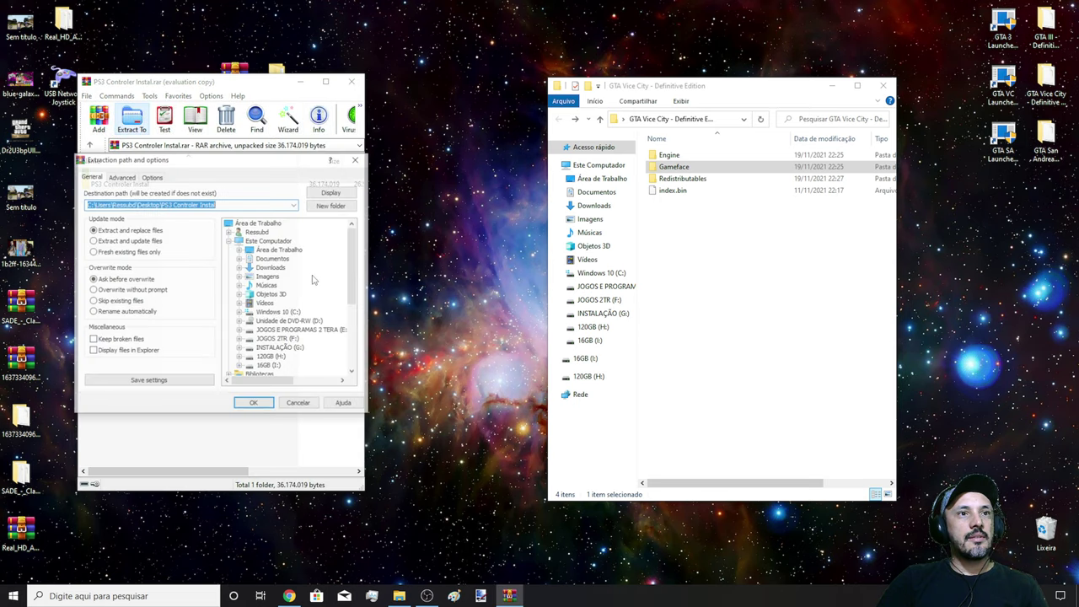
pyautogui.click(255, 403)
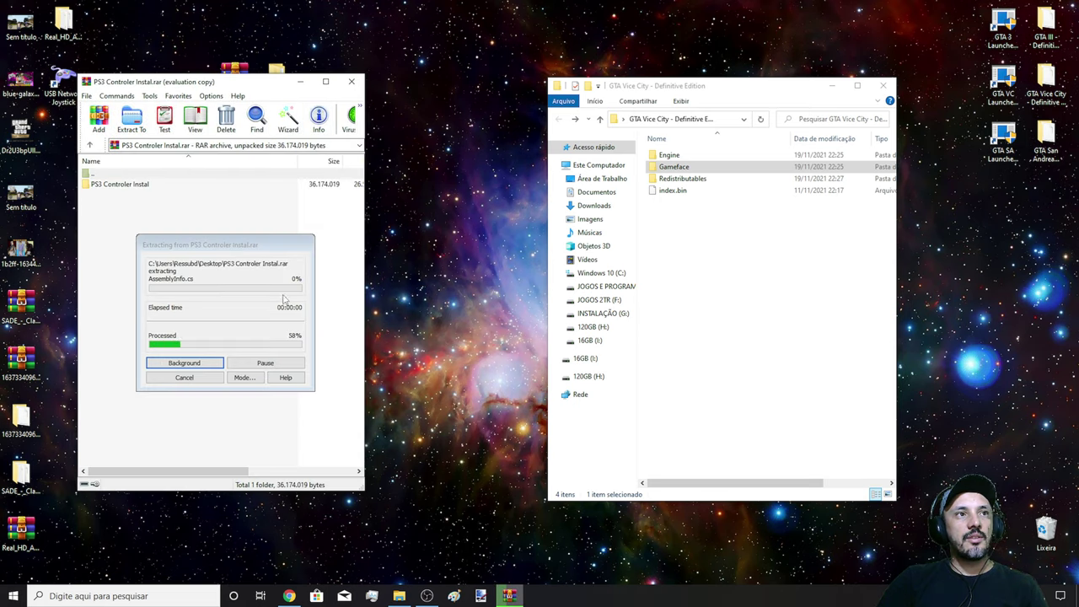
pyautogui.click(351, 82)
# Move the extracted PS3 Controler Instal folder near its archive on the desktop and open its inner PS3 Controler Instal folder
pyautogui.moveTo(63, 136); pyautogui.dragTo(401, 310)
pyautogui.doubleClick(401, 310)
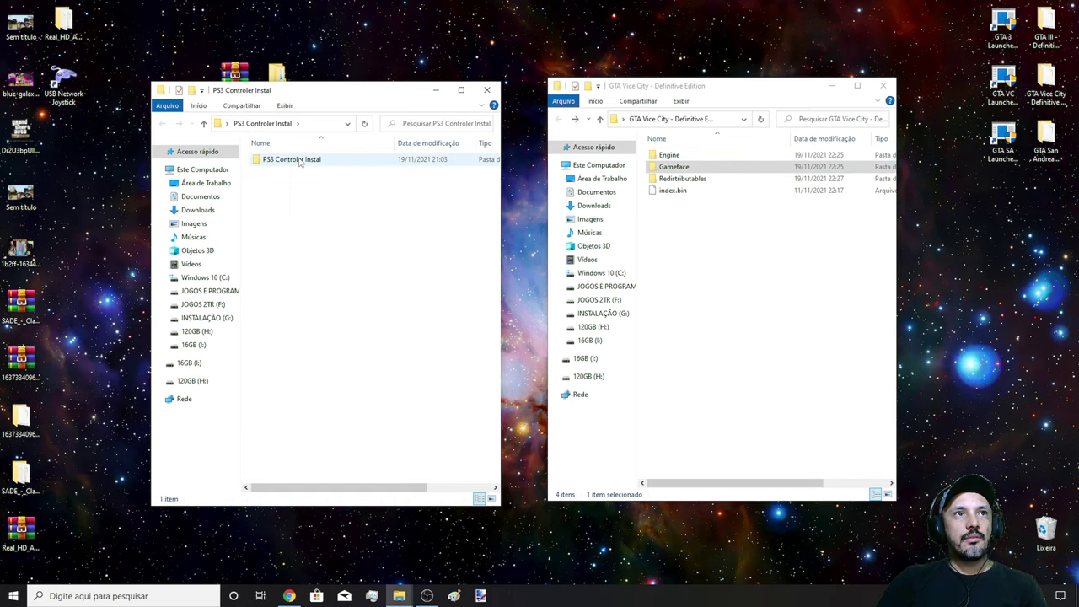
pyautogui.doubleClick(332, 161)
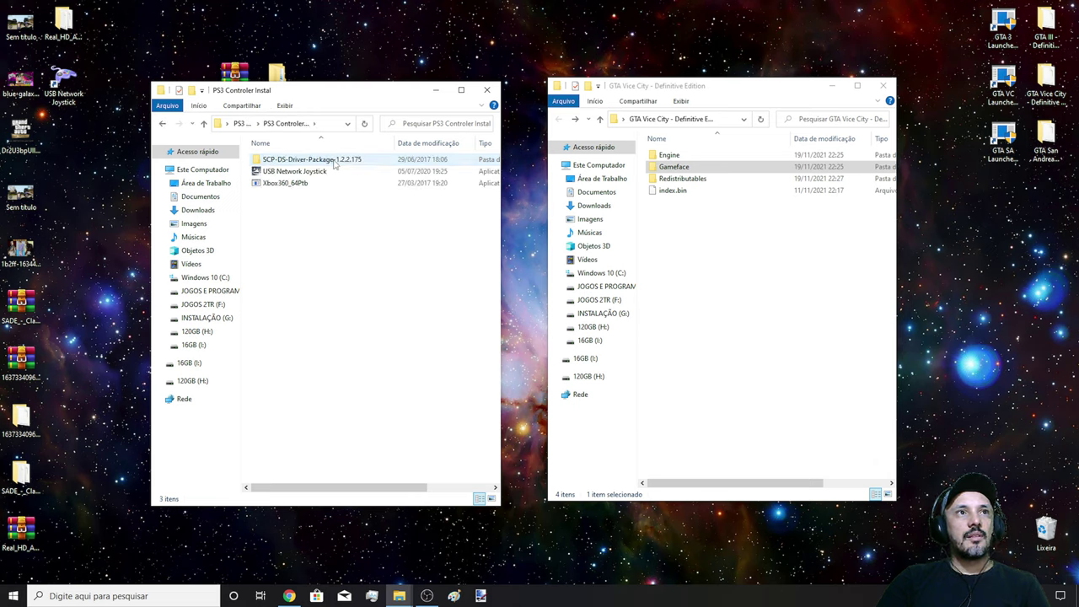
# Try to install the Xbox 360 Accessories software with Xbox360_64Ptb and close the dialogs
pyautogui.click(294, 184)
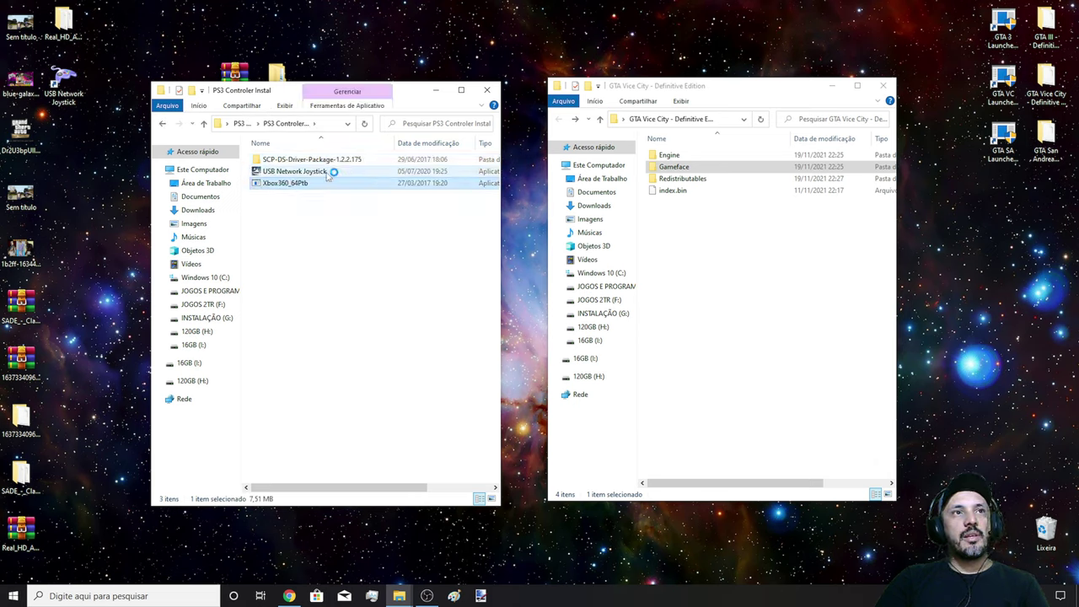
pyautogui.doubleClick(287, 185)
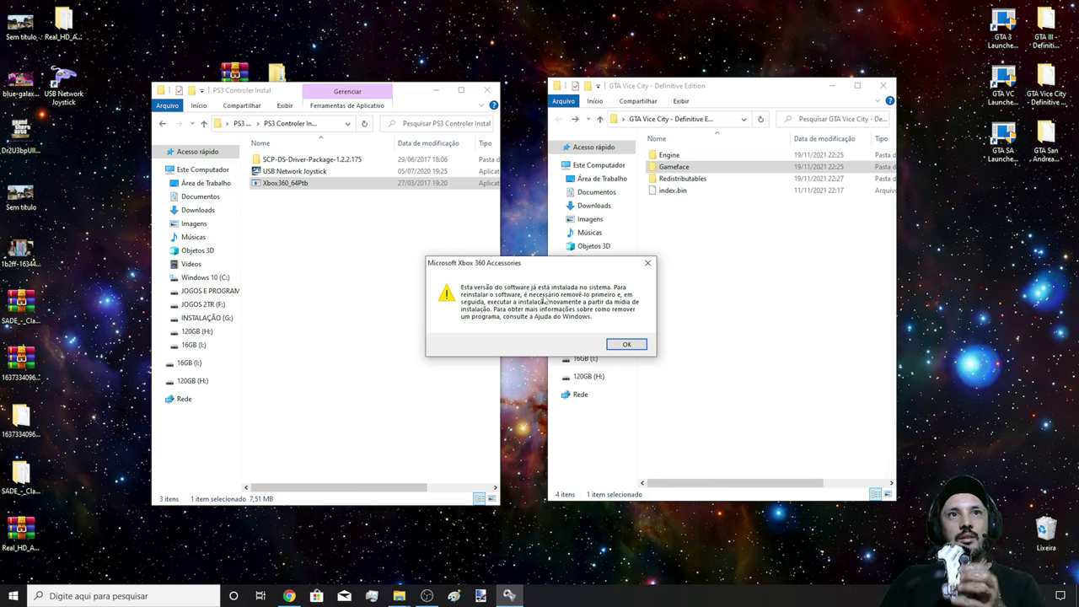
pyautogui.click(612, 348)
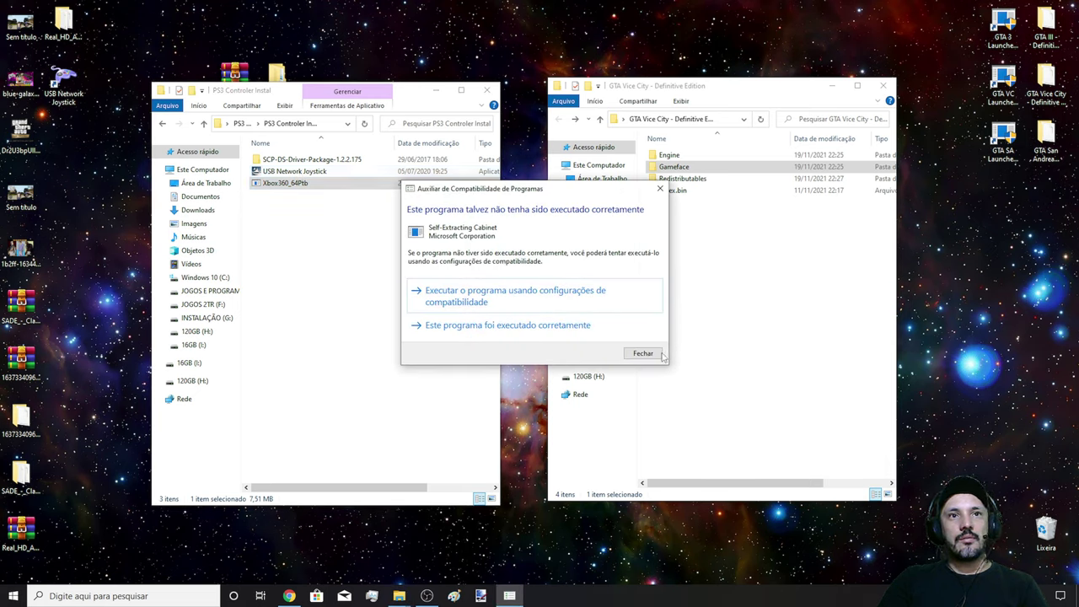
pyautogui.click(662, 354)
# Move the folder windows clear of the desktop's SCP-DS-Driver shortcut, open it and go to ScpServer\bin
pyautogui.click(320, 164)
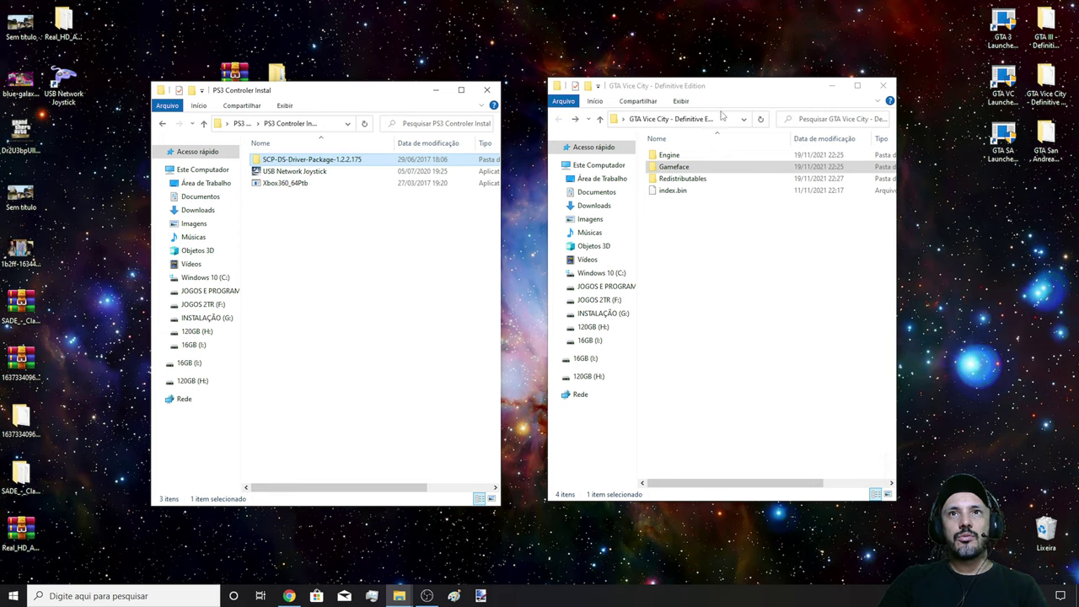
pyautogui.moveTo(793, 99)
pyautogui.mouseDown()
pyautogui.moveTo(570, 177)
pyautogui.moveTo(775, 88)
pyautogui.mouseUp()
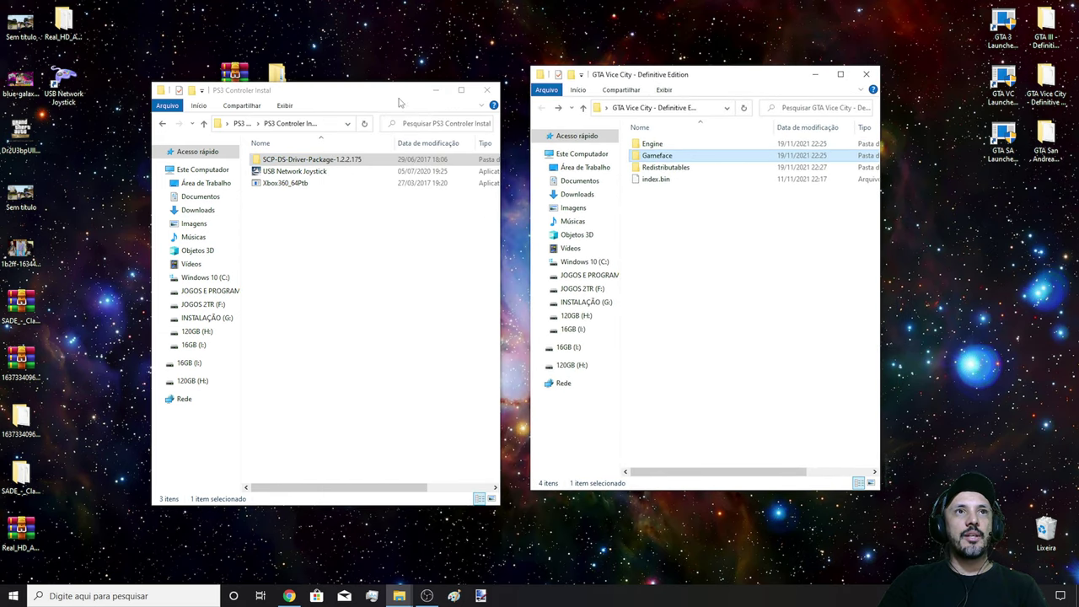
pyautogui.moveTo(390, 93); pyautogui.dragTo(634, 57)
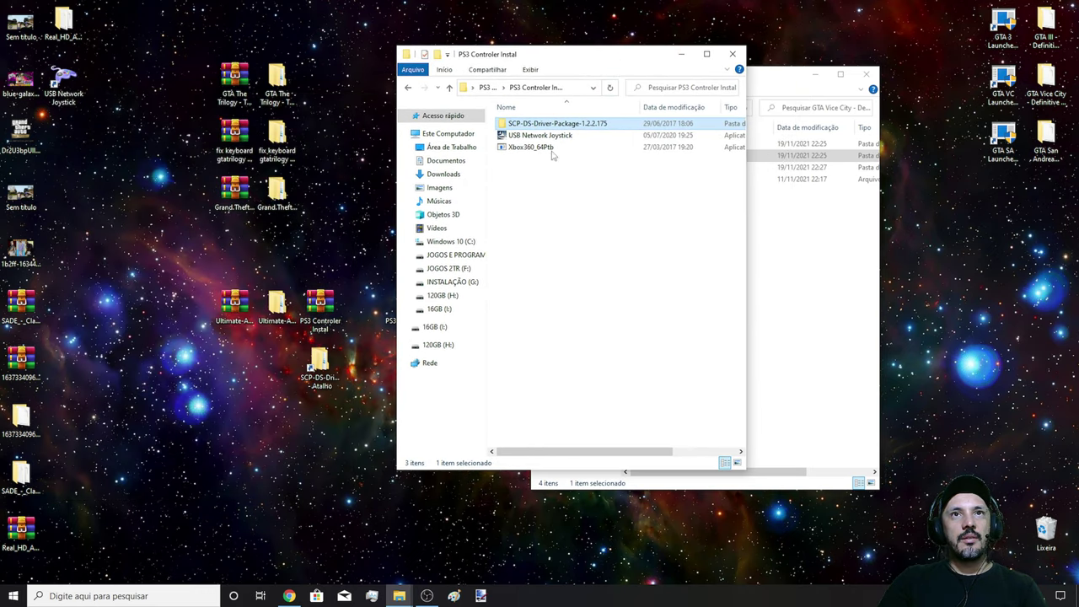
pyautogui.click(312, 383)
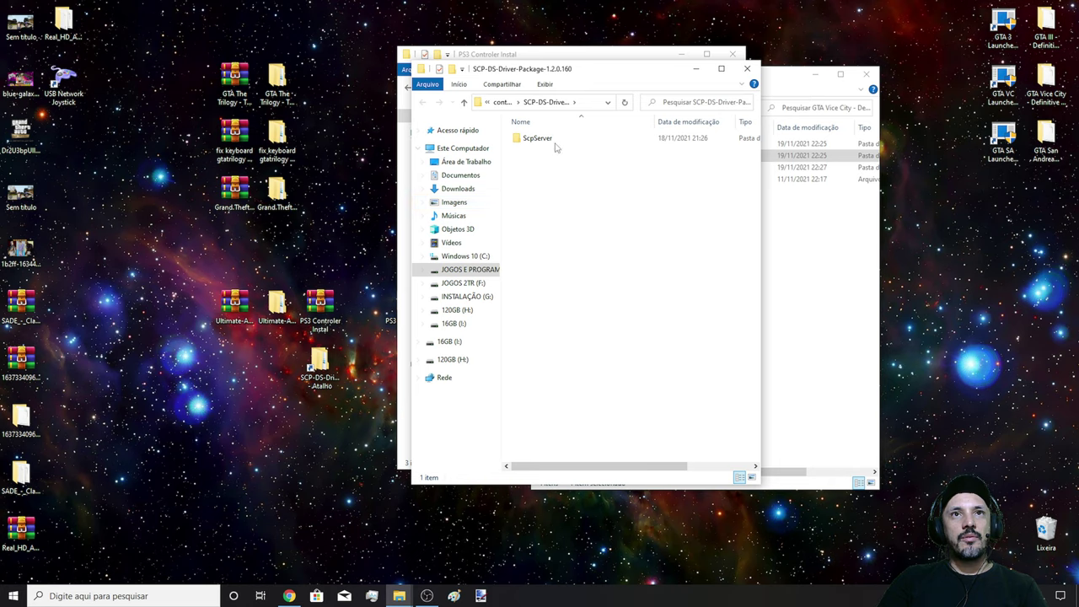
pyautogui.moveTo(622, 74); pyautogui.dragTo(339, 92)
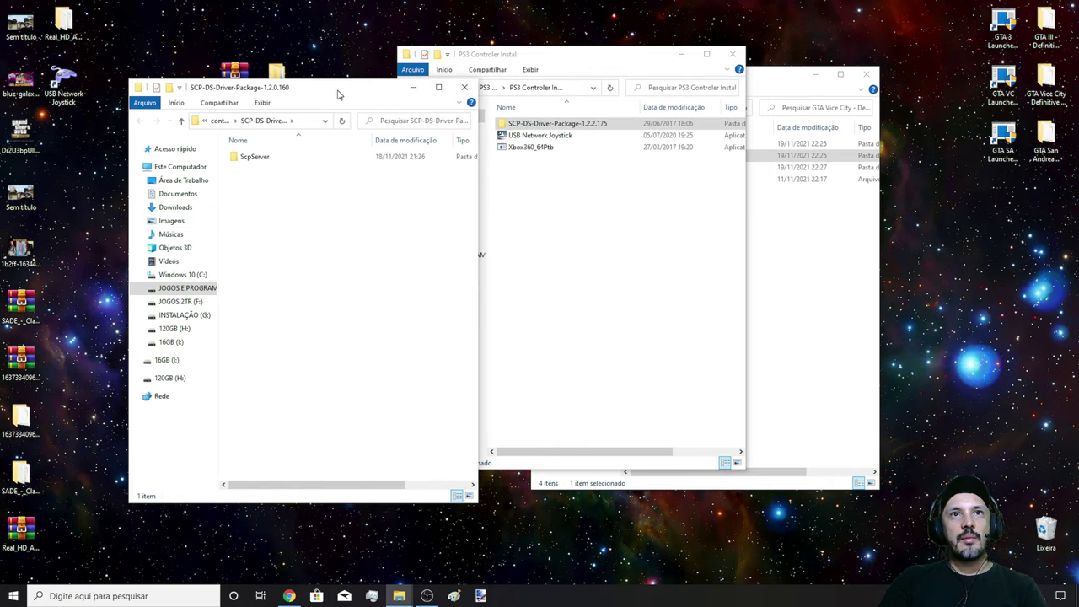
pyautogui.doubleClick(267, 159)
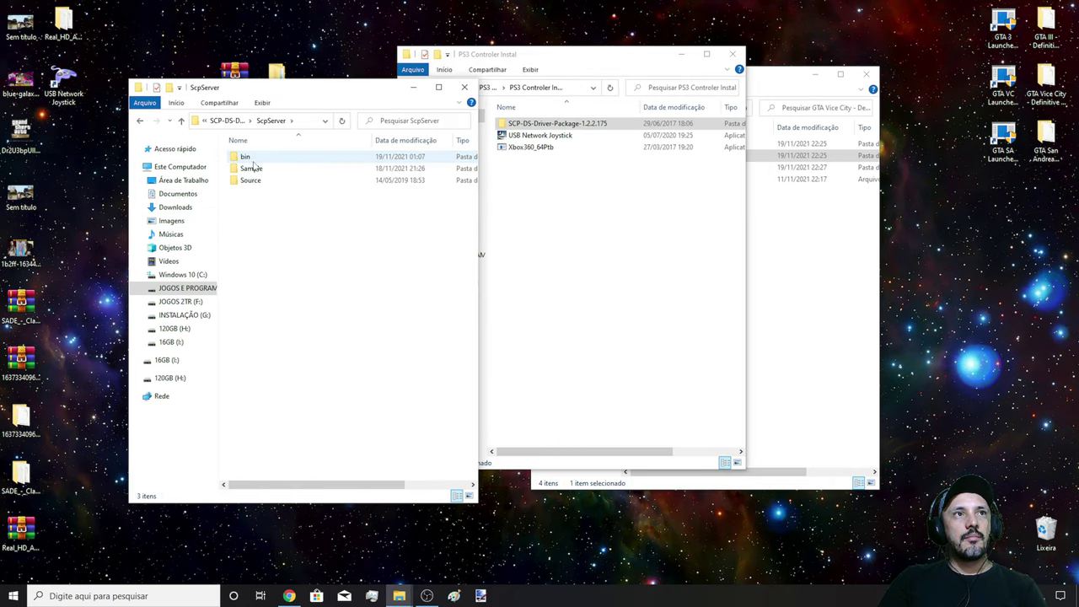
pyautogui.doubleClick(266, 161)
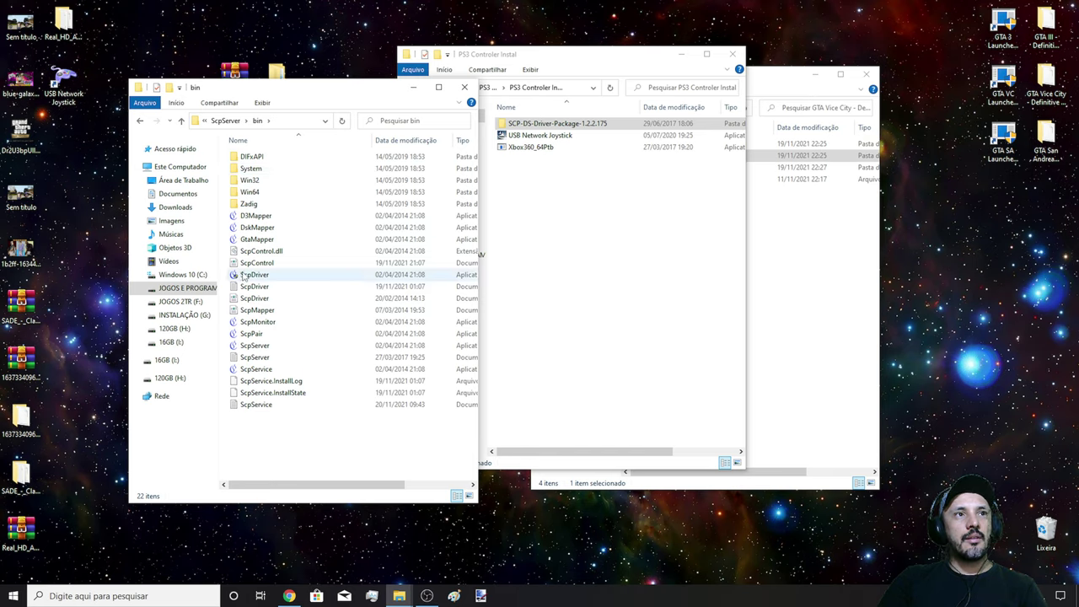
# Run ScpDriver to view the SCP Driver Installer, exit it without installing, and close the bin folder
pyautogui.click(252, 275)
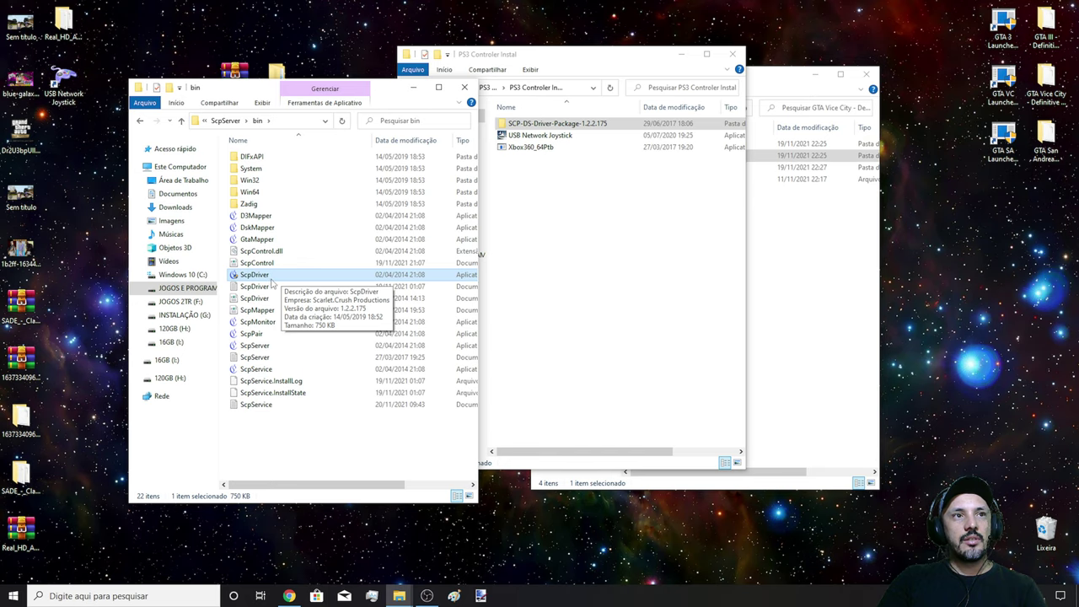
pyautogui.doubleClick(274, 279)
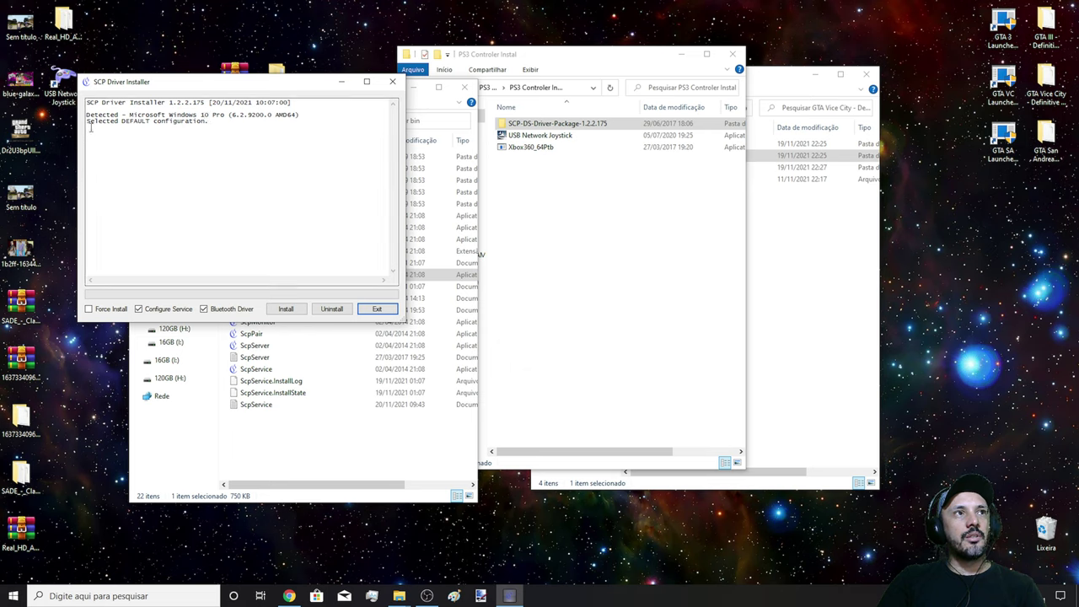
pyautogui.click(377, 308)
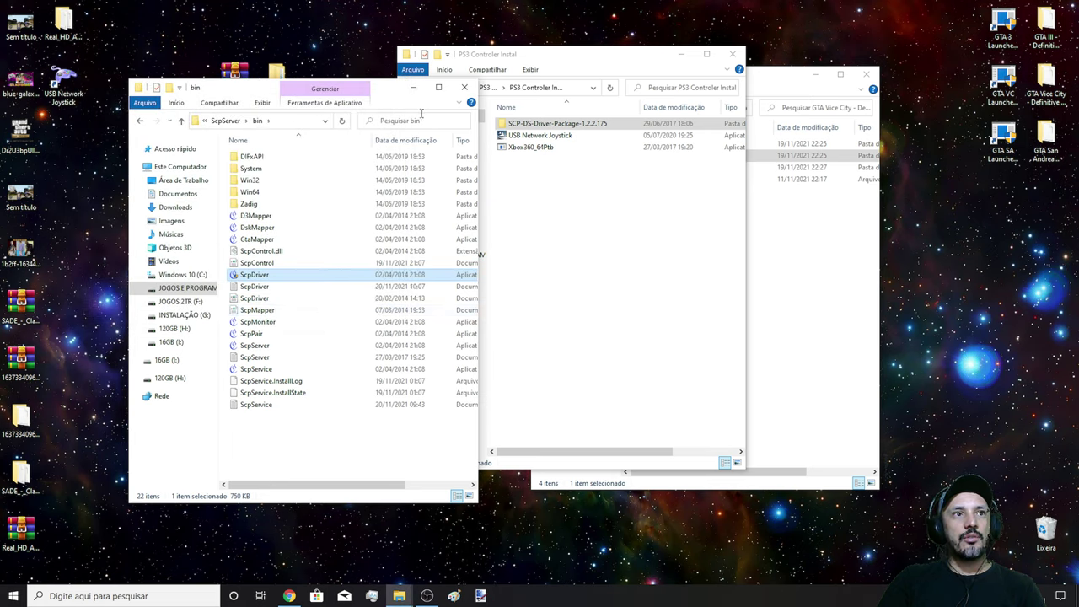
pyautogui.click(464, 87)
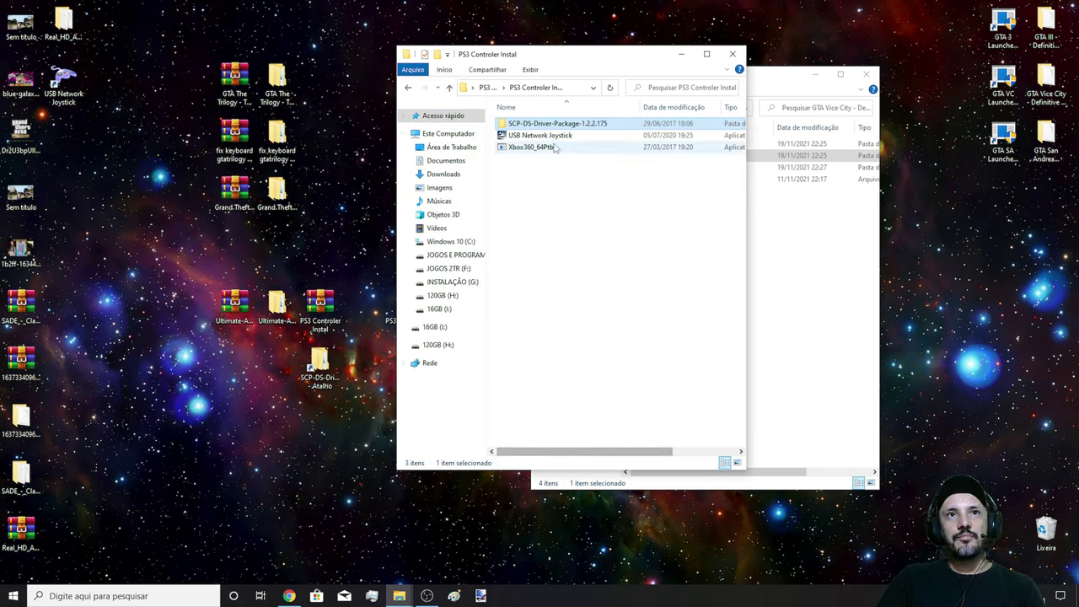
# Run the USB Network Joystick setup, choose to remove the existing driver and finish the uninstallation wizard
pyautogui.click(500, 136)
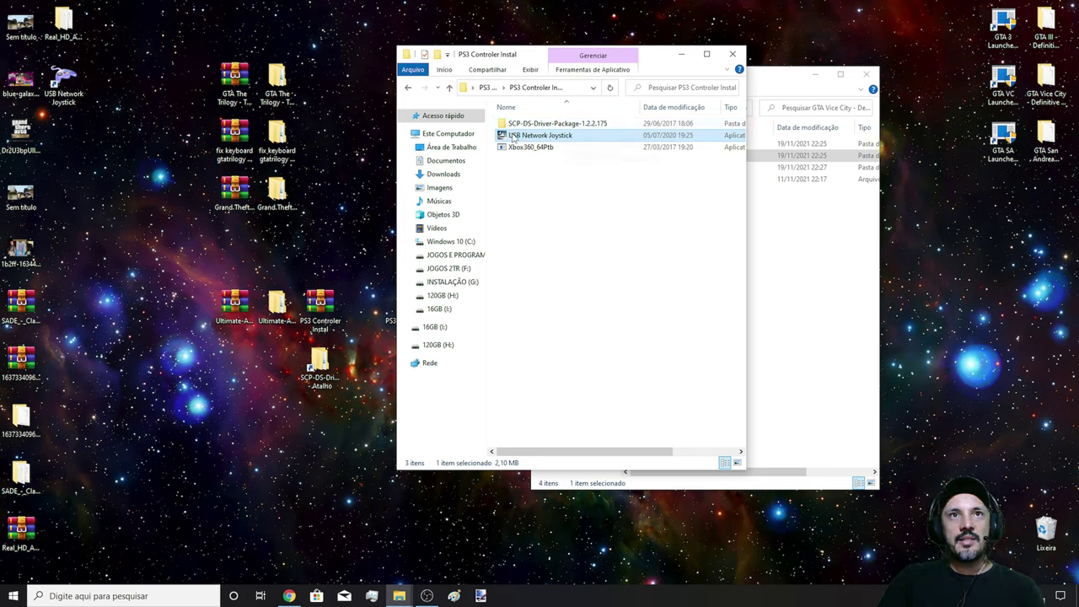
pyautogui.doubleClick(533, 136)
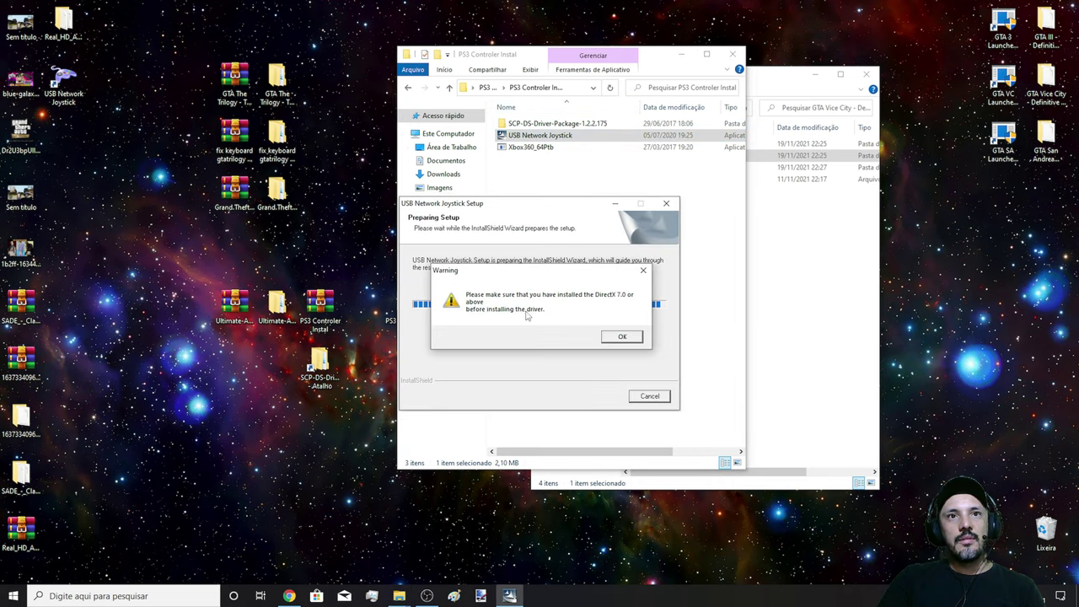
pyautogui.click(630, 339)
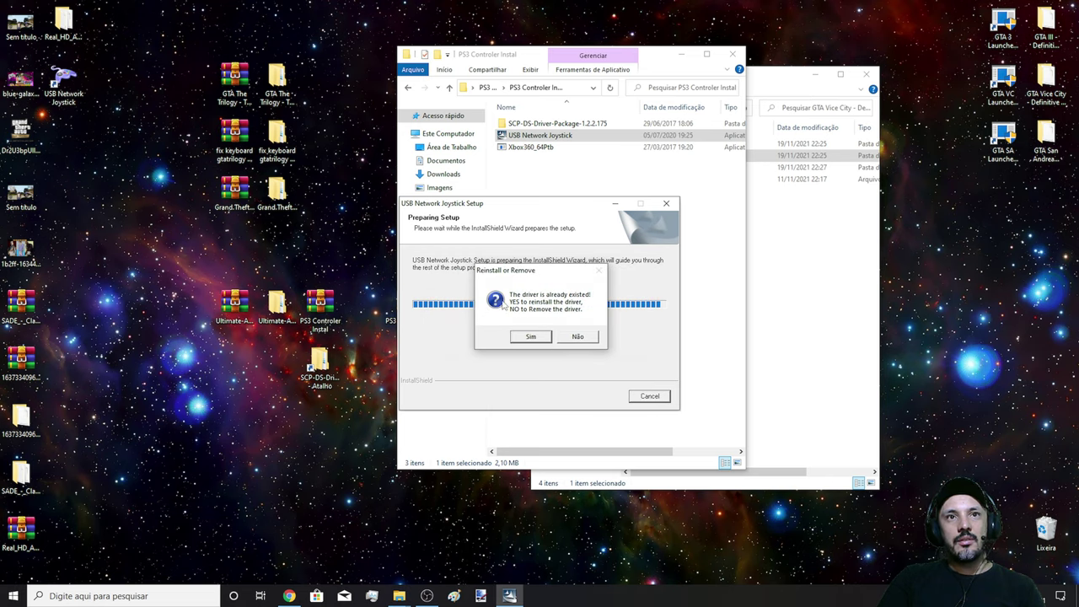
pyautogui.click(581, 339)
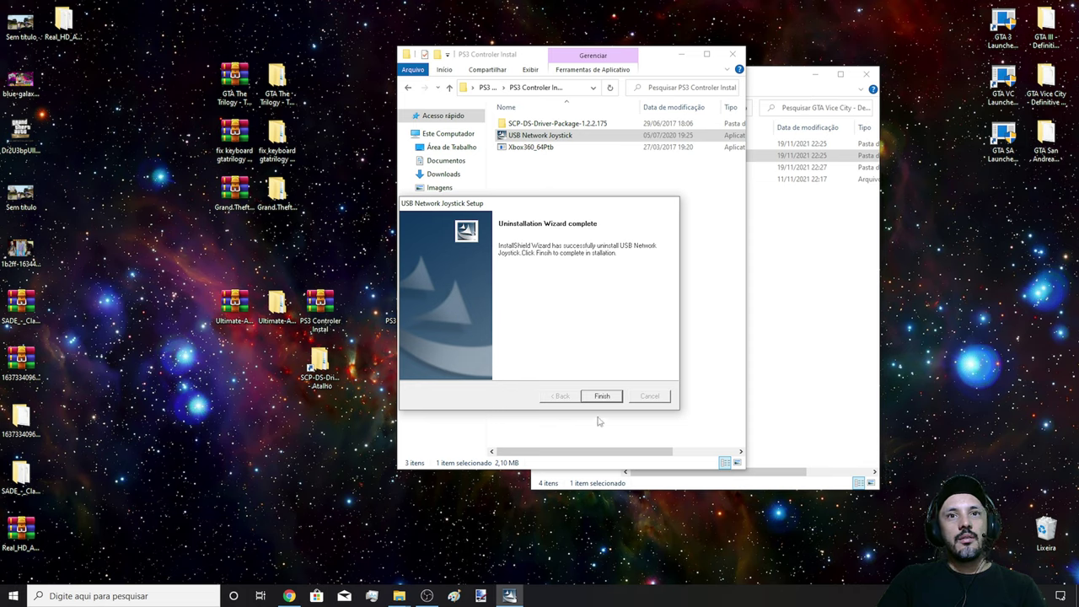
pyautogui.click(602, 397)
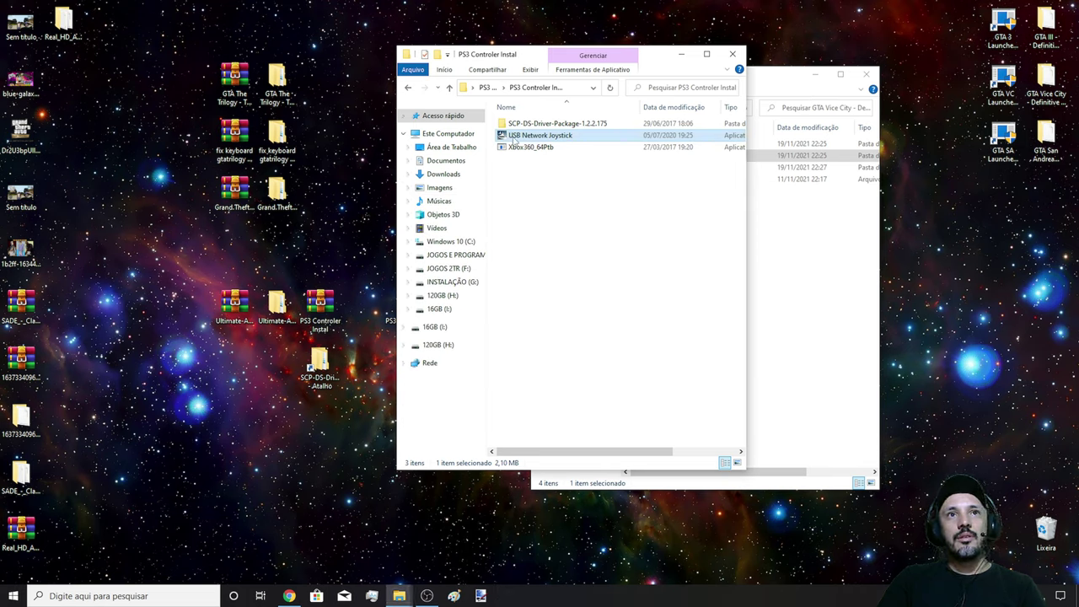
# Run the USB Network Joystick setup again and install the driver through to the end of the wizard
pyautogui.doubleClick(540, 136)
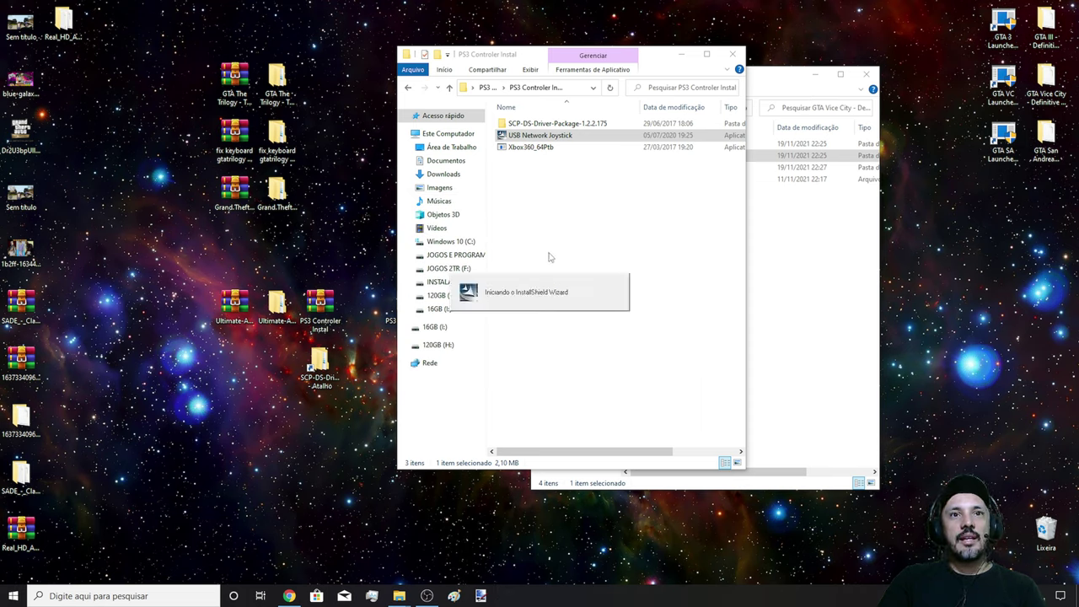
pyautogui.click(625, 336)
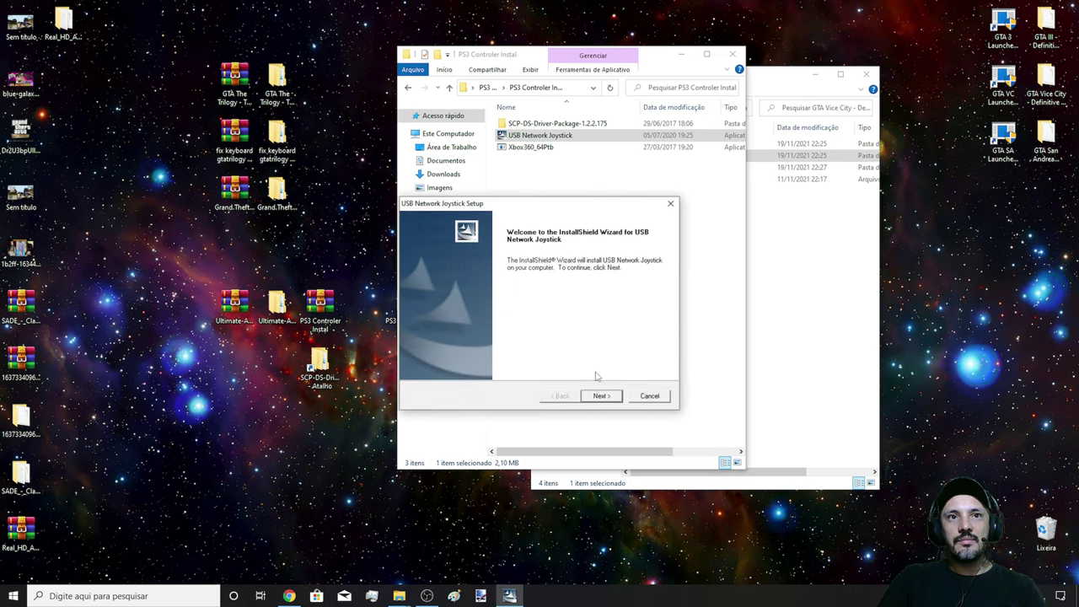
pyautogui.click(600, 396)
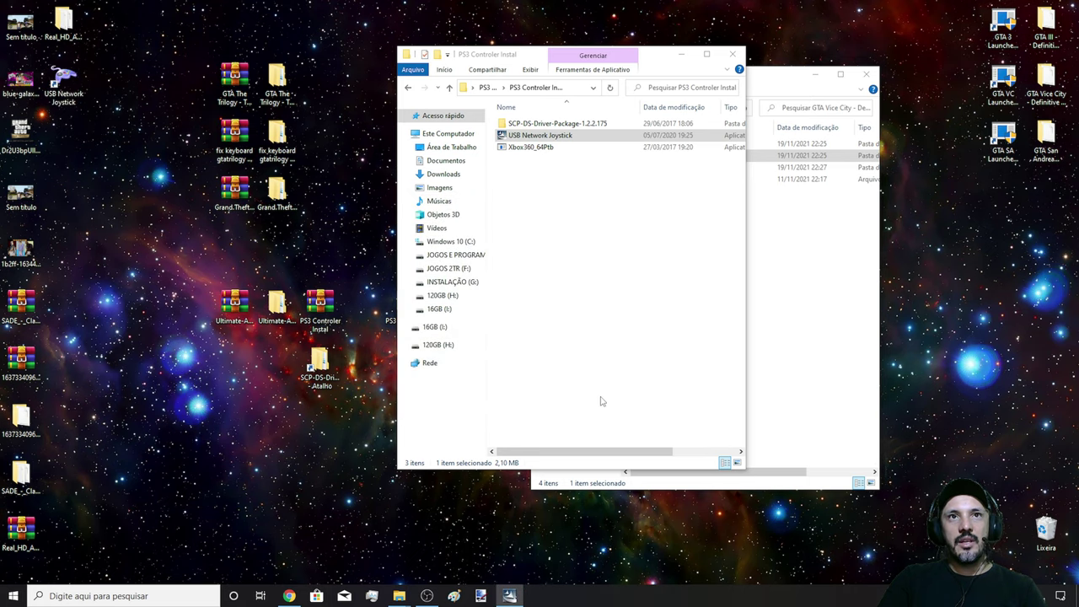
pyautogui.click(602, 400)
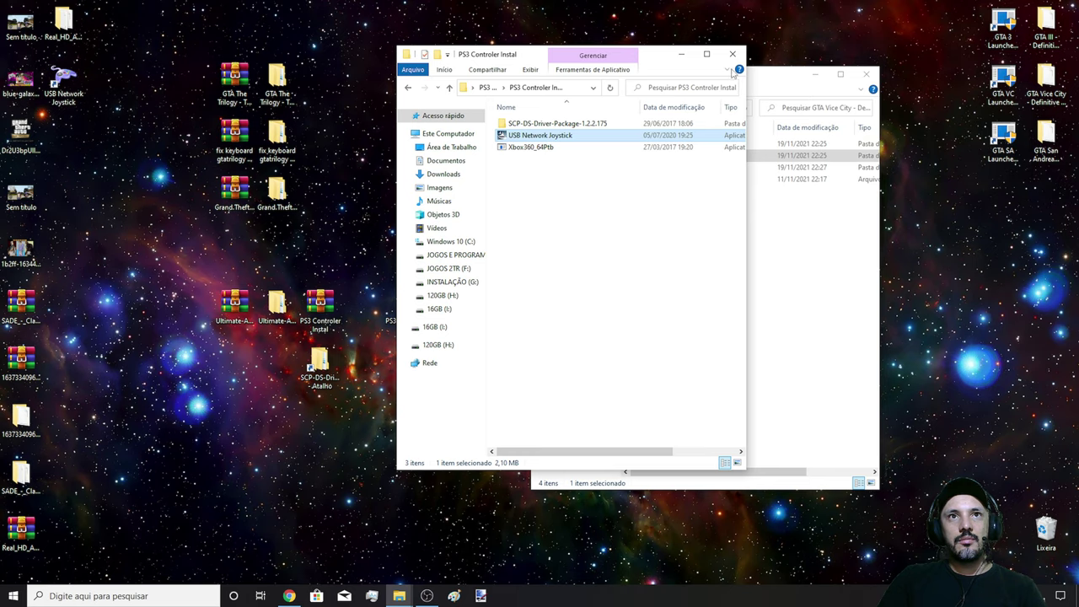
# Open the desktop's USB Network Joystick shortcut, examine the test page of Controller (XBOX 360 For Windows) and close the game controllers dialog
pyautogui.click(70, 90)
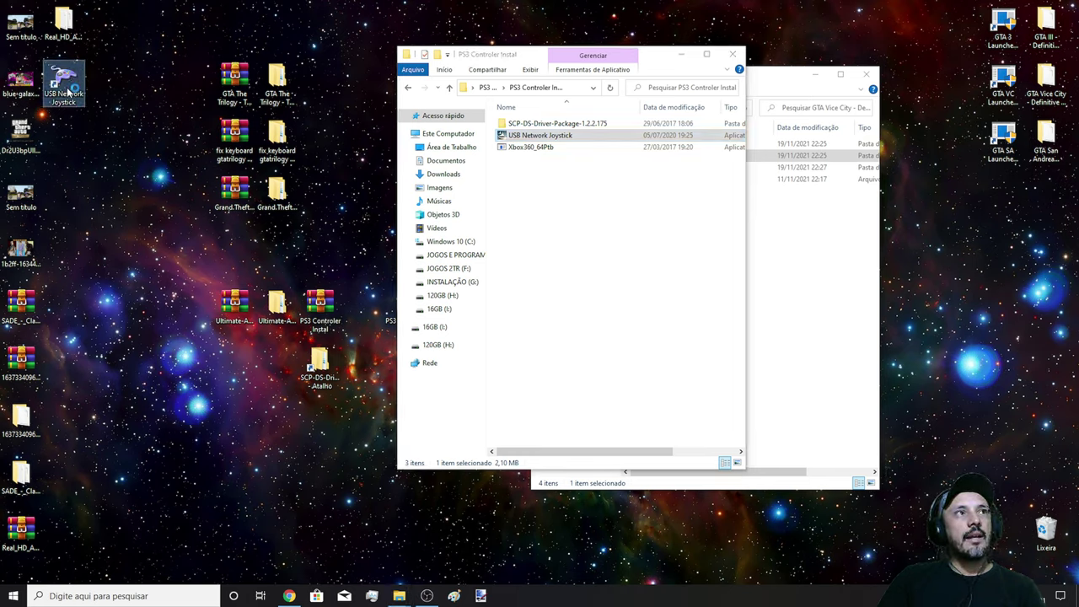
pyautogui.doubleClick(70, 94)
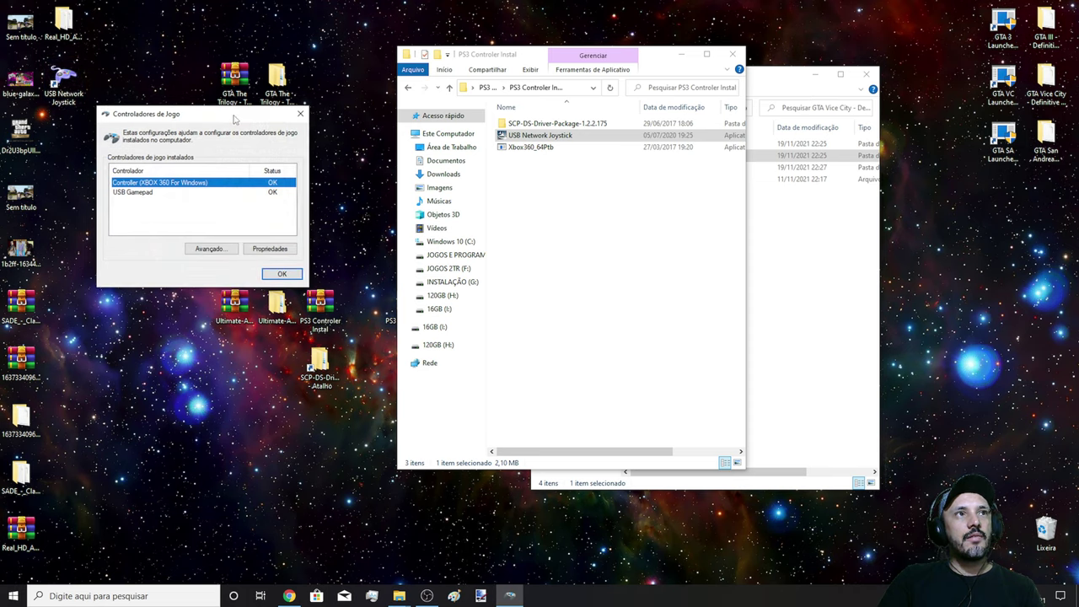
pyautogui.moveTo(235, 119); pyautogui.dragTo(256, 185)
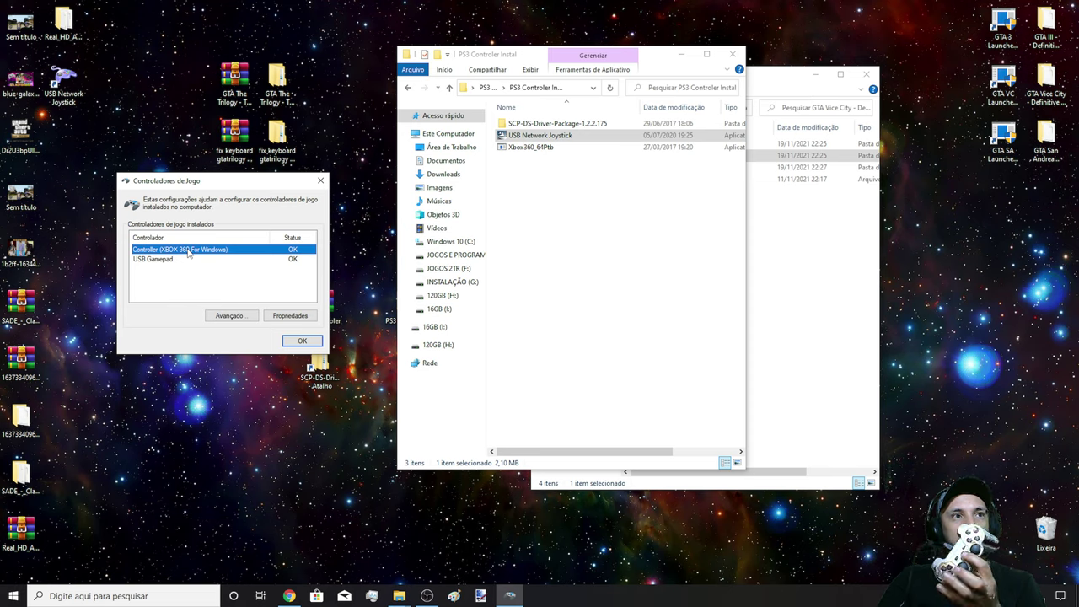
pyautogui.doubleClick(188, 252)
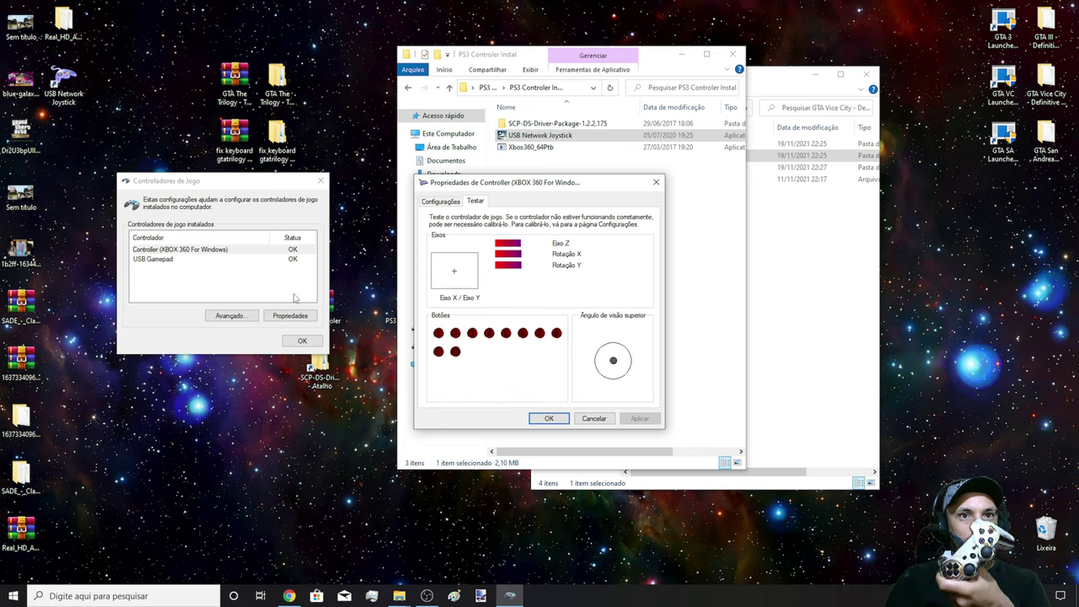
pyautogui.click(549, 418)
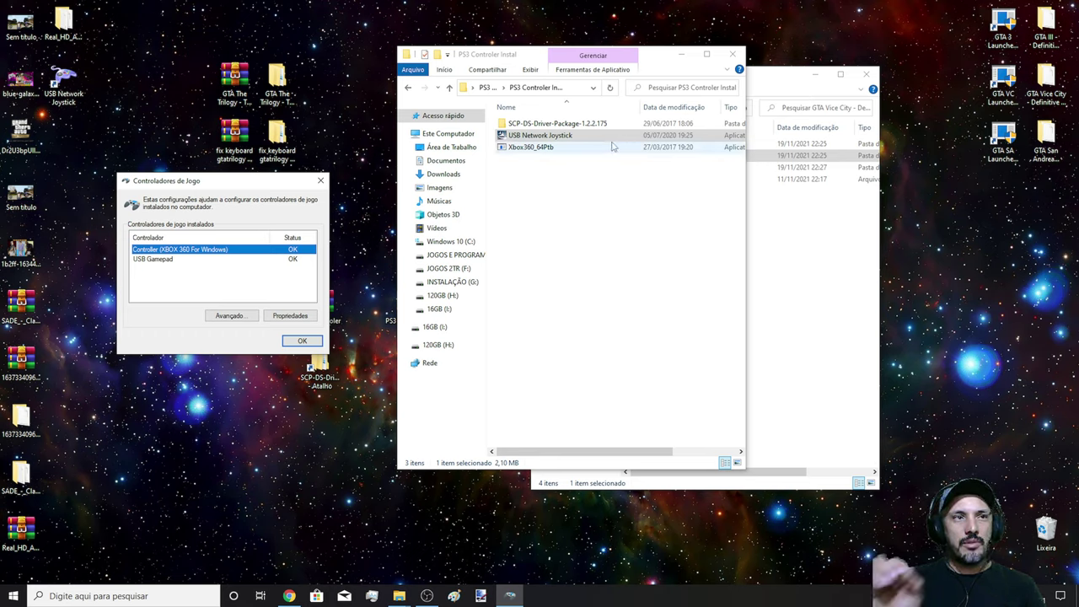
pyautogui.doubleClick(560, 136)
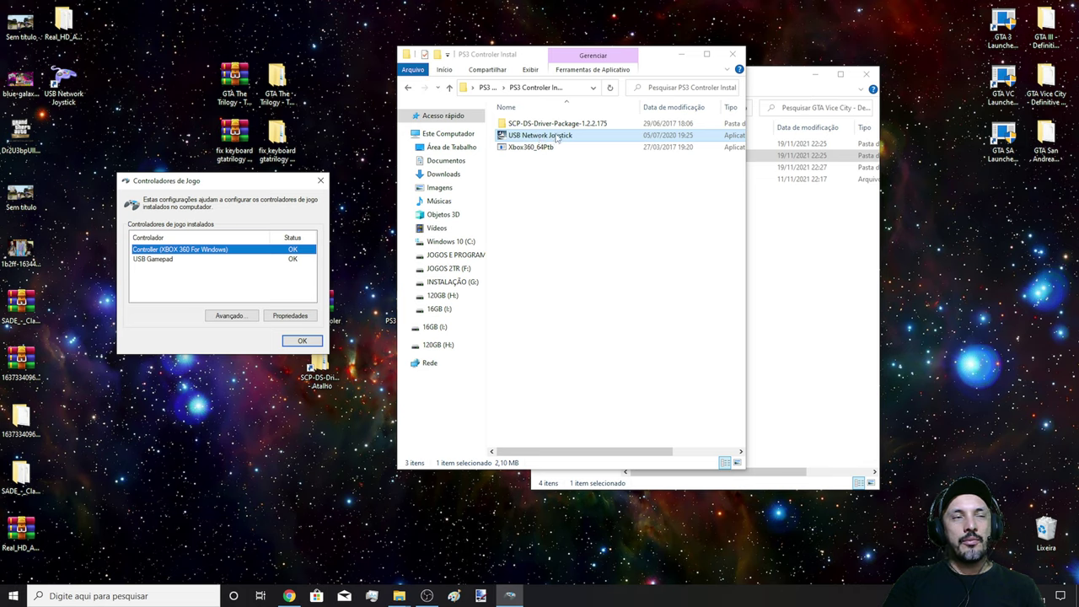
pyautogui.click(302, 340)
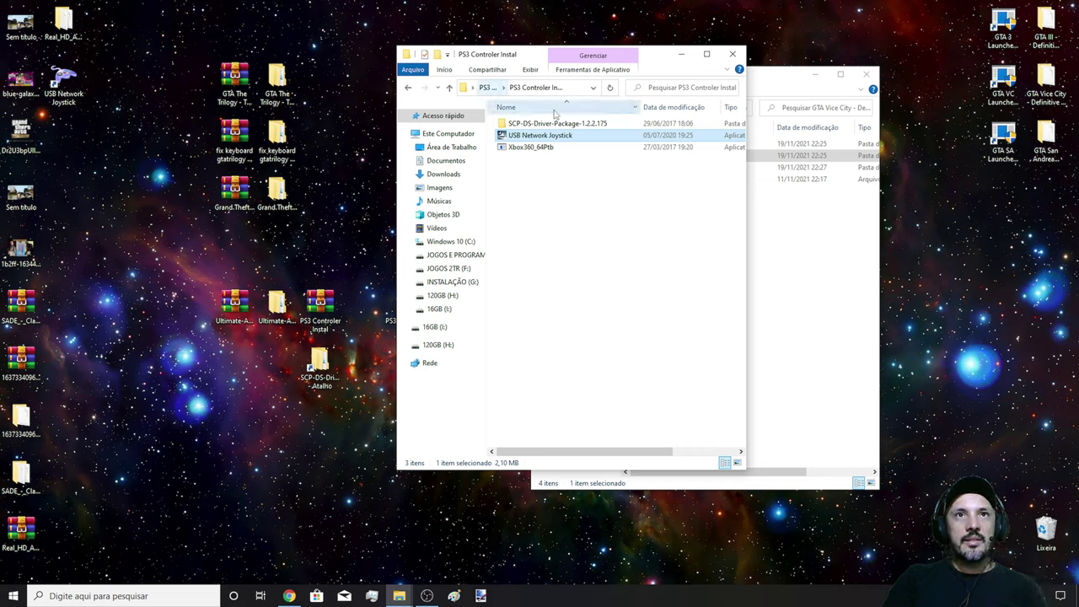
# Search Windows for usb, open the USB game controller settings and examine the test pages of USB Gamepad and Controller (XBOX 360 For Windows)
pyautogui.click(69, 596)
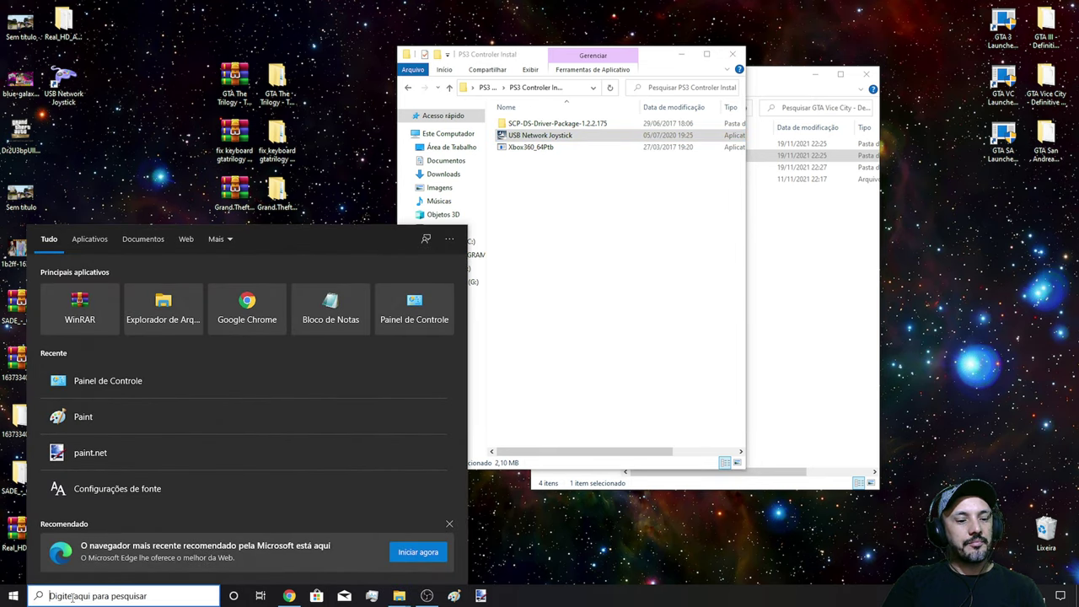
pyautogui.write('usb')
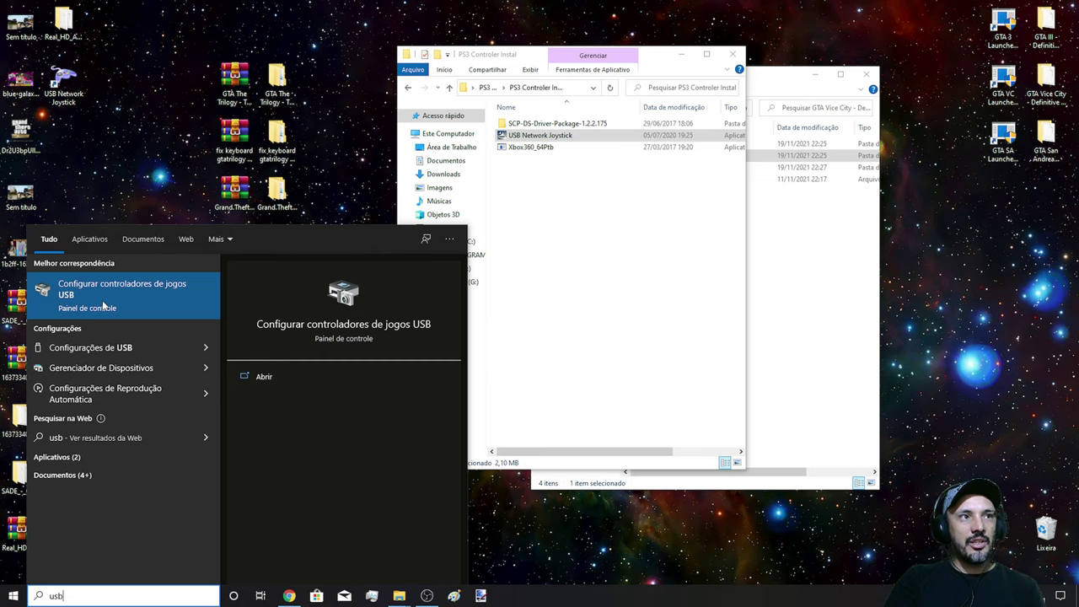
pyautogui.click(101, 286)
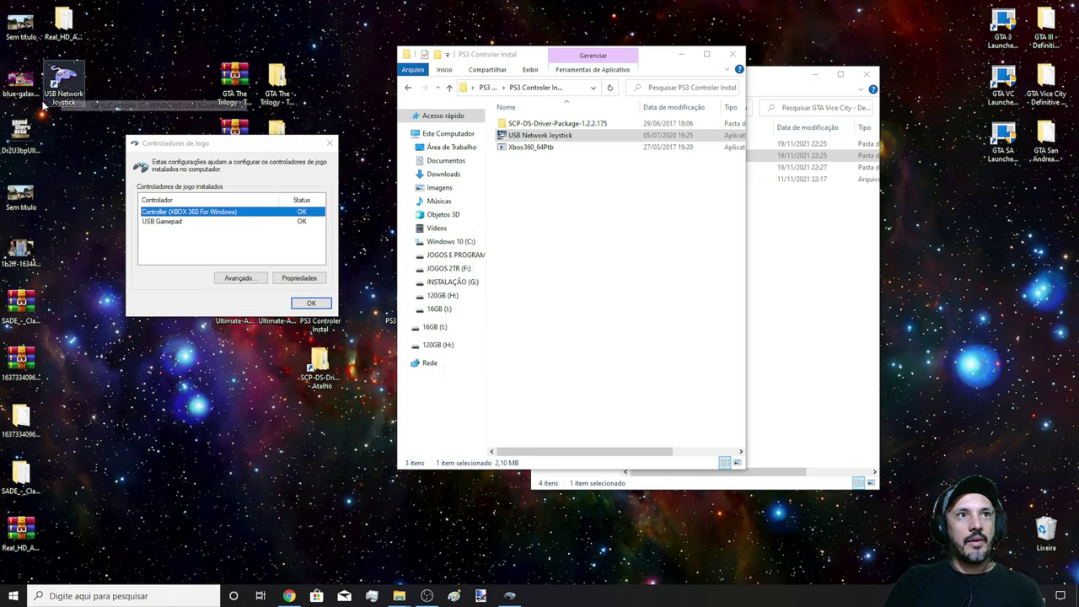
pyautogui.click(169, 225)
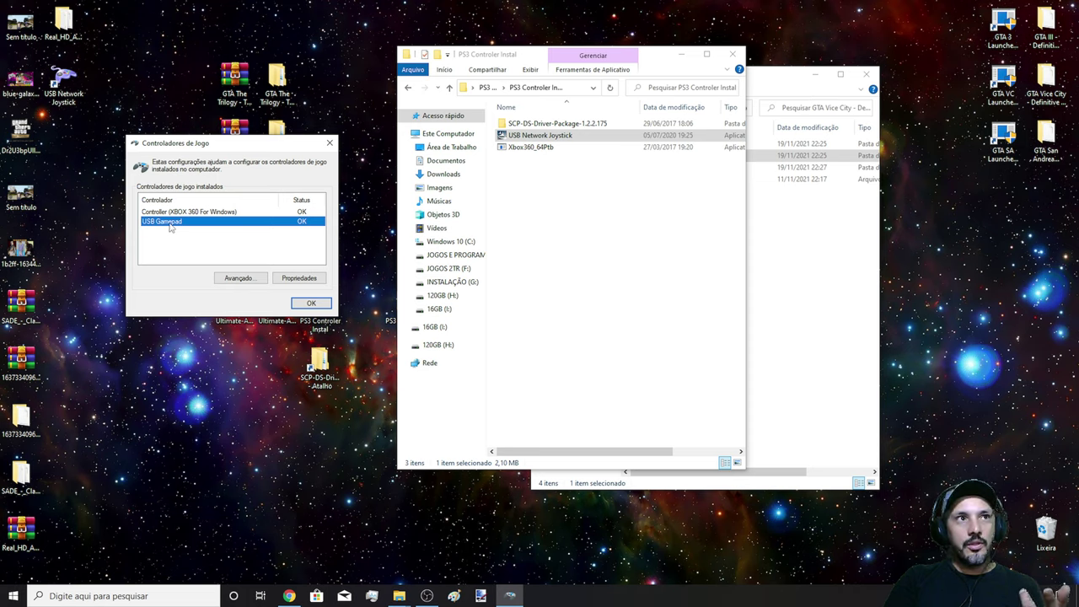
pyautogui.doubleClick(170, 222)
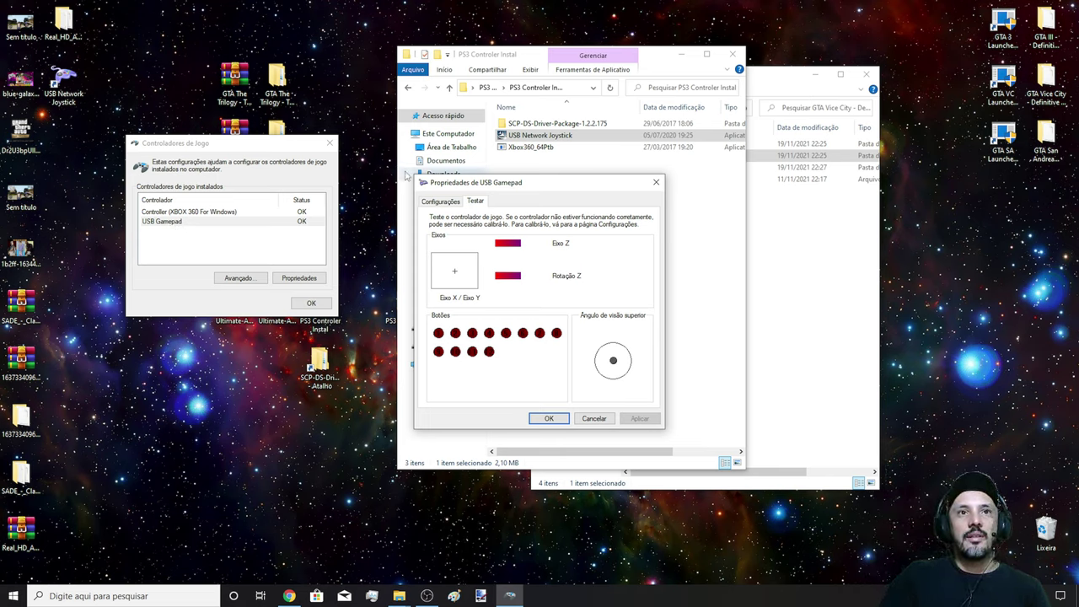
pyautogui.click(549, 418)
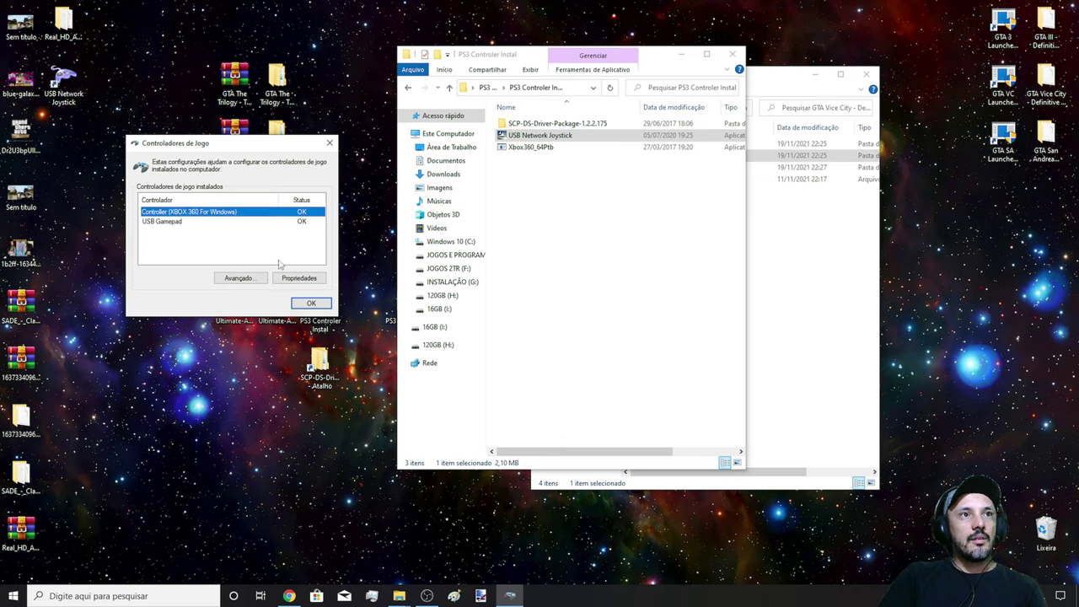
pyautogui.click(306, 278)
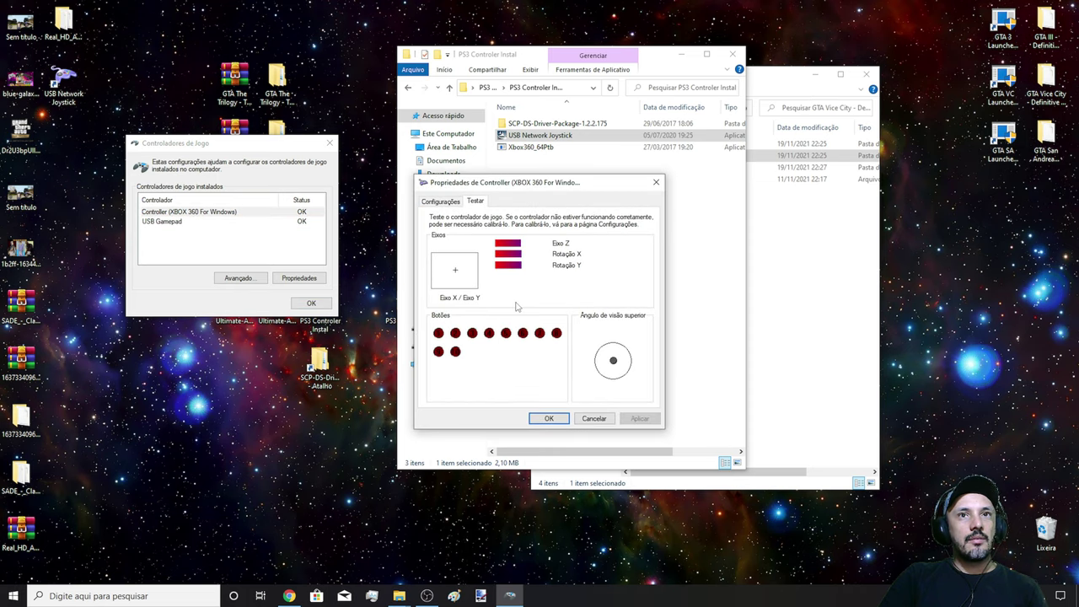
pyautogui.click(597, 419)
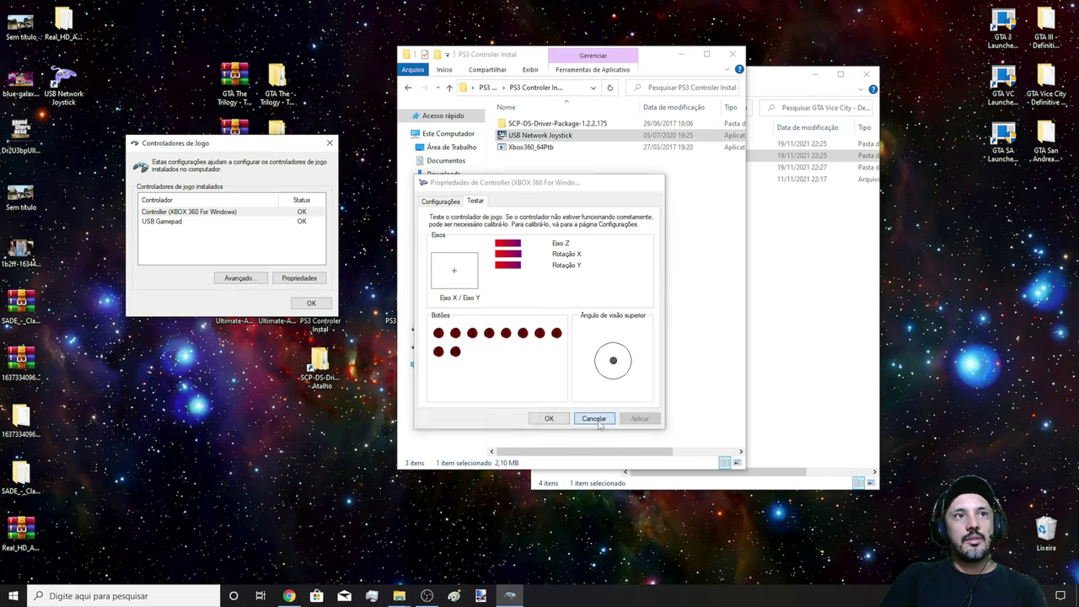
# Check the preferred device choices in the advanced game controller settings and close both dialogs
pyautogui.click(247, 285)
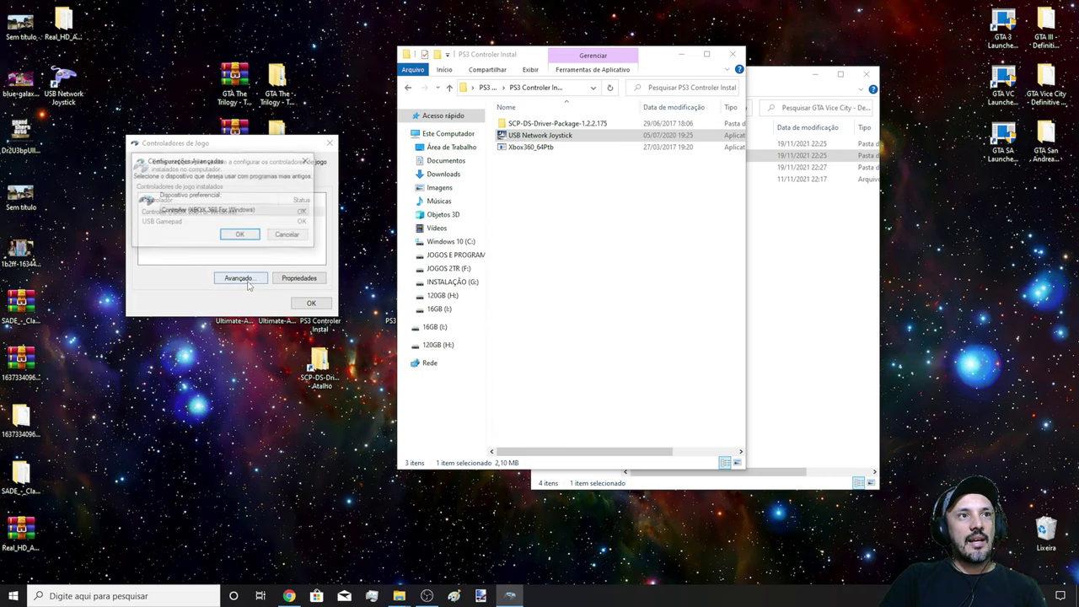
pyautogui.click(304, 209)
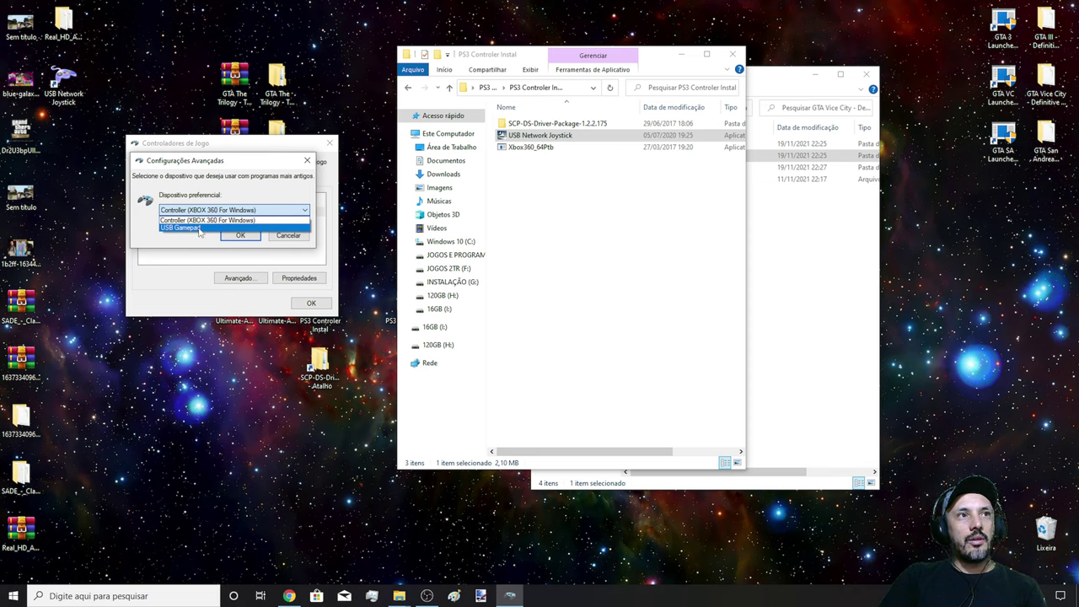
pyautogui.click(202, 243)
pyautogui.click(234, 238)
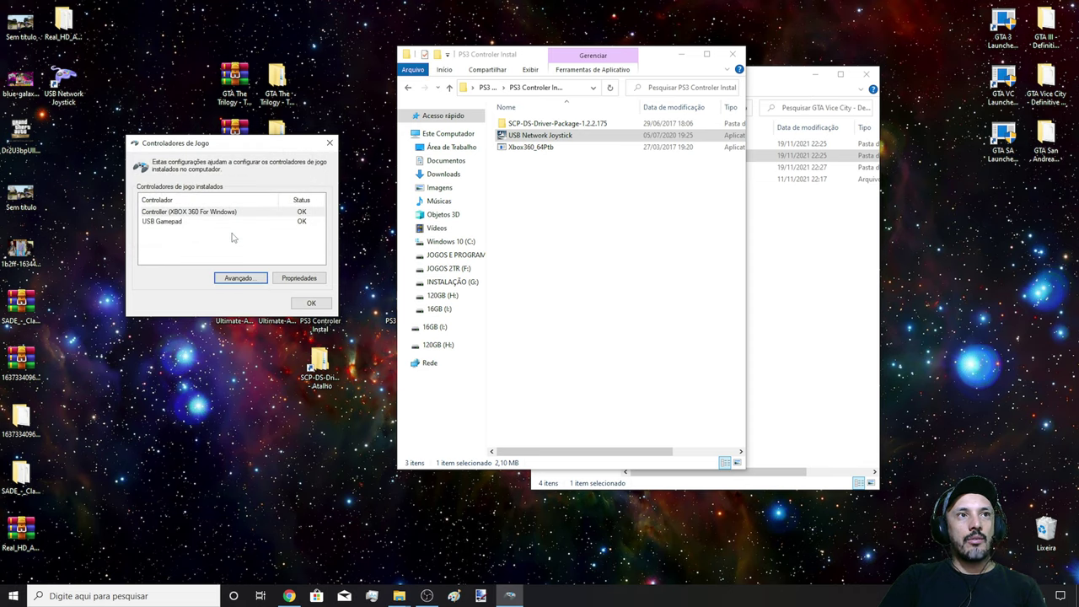
pyautogui.click(311, 302)
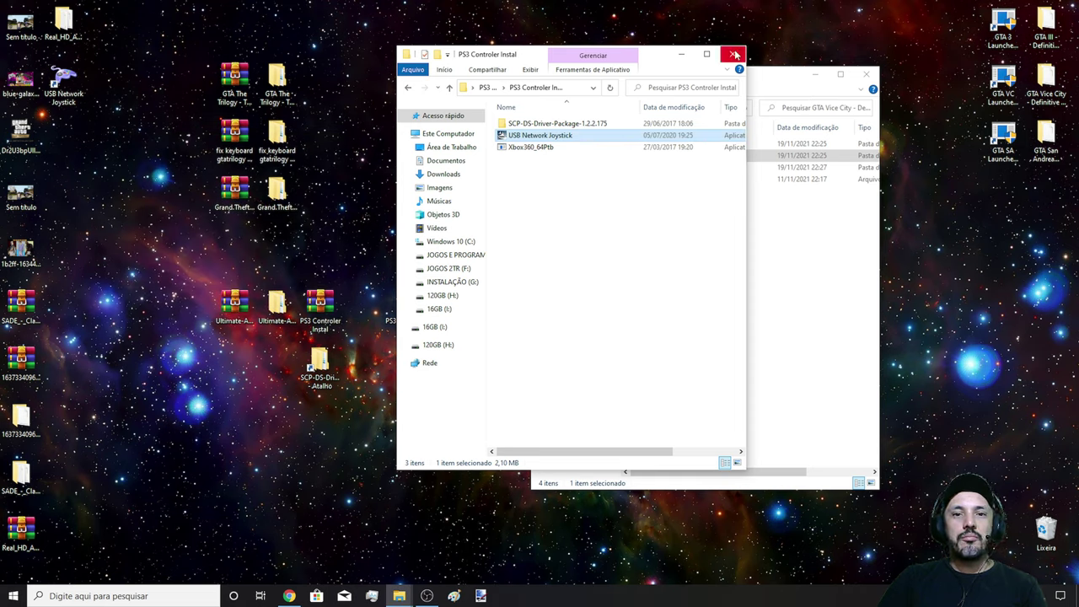
# Close the PS3 Controler Instal folder and go to Gameface\Binaries\Win64 in the GTA Vice City folder
pyautogui.click(734, 55)
pyautogui.doubleClick(665, 155)
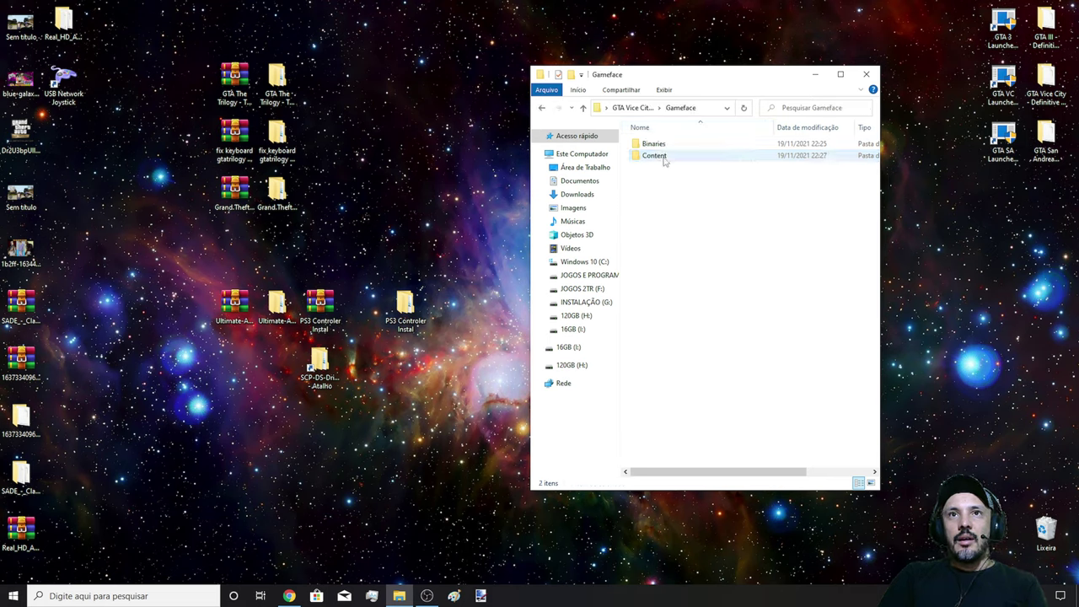
pyautogui.doubleClick(673, 147)
pyautogui.doubleClick(674, 149)
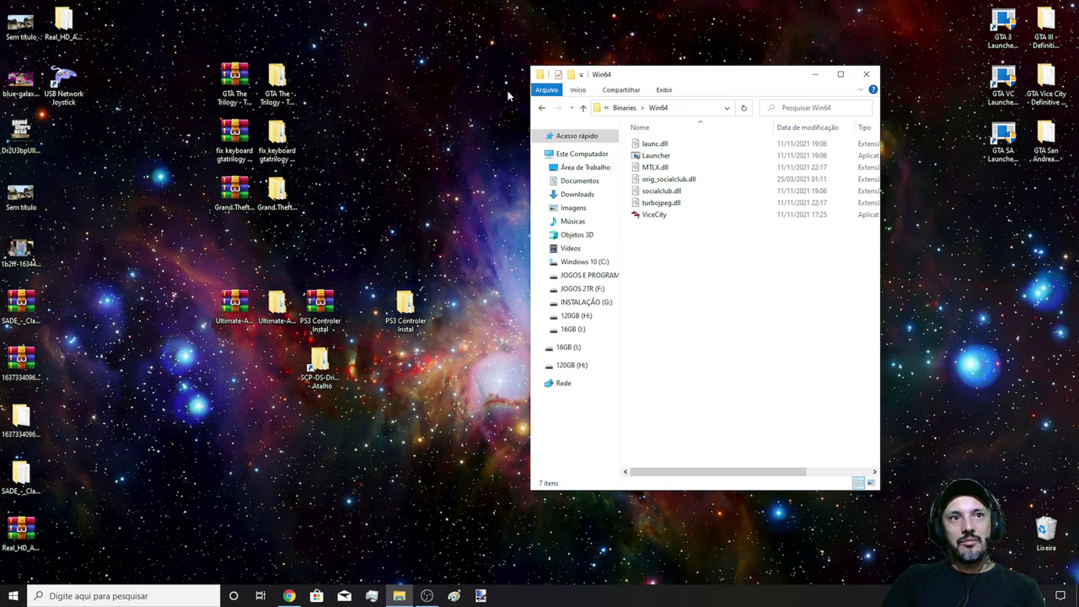
# Open the desktop's extracted Ultimate-ASI-Loader_x64 folder and go through its inner folder to 64x
pyautogui.click(232, 305)
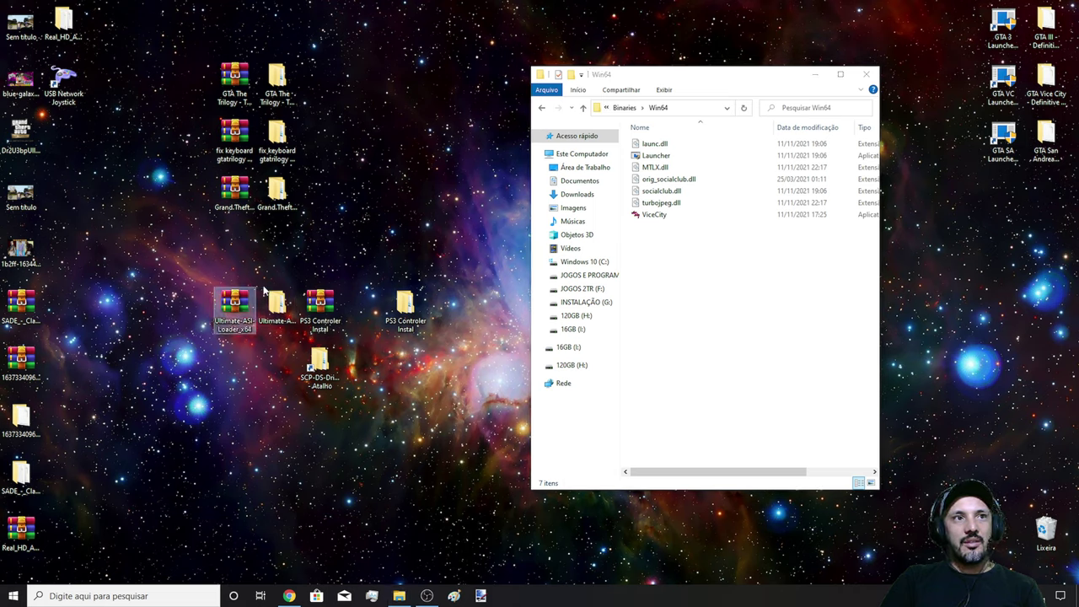
pyautogui.click(274, 310)
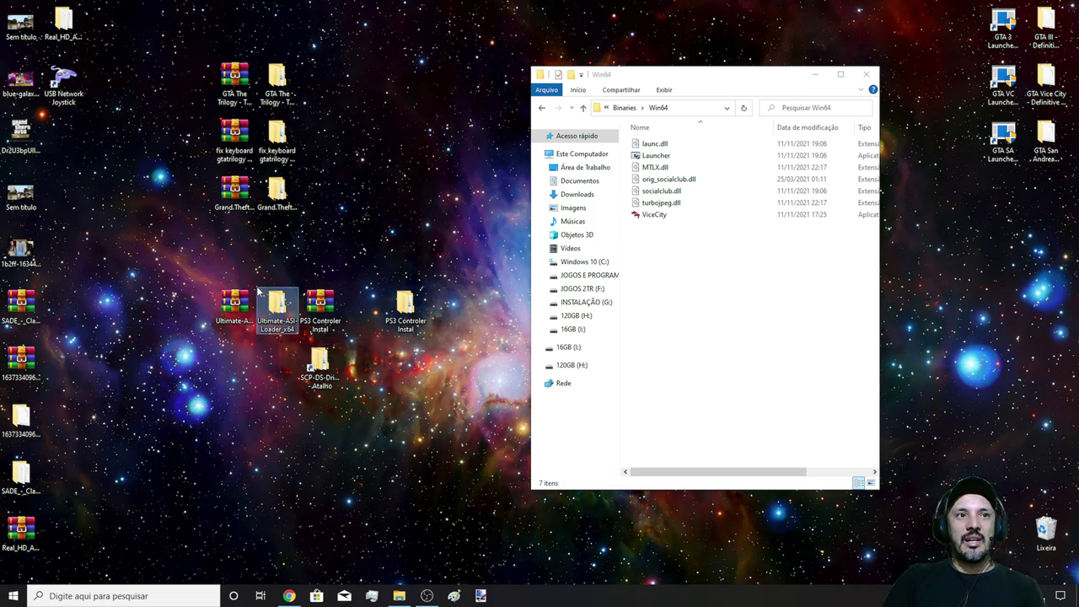
pyautogui.doubleClick(272, 307)
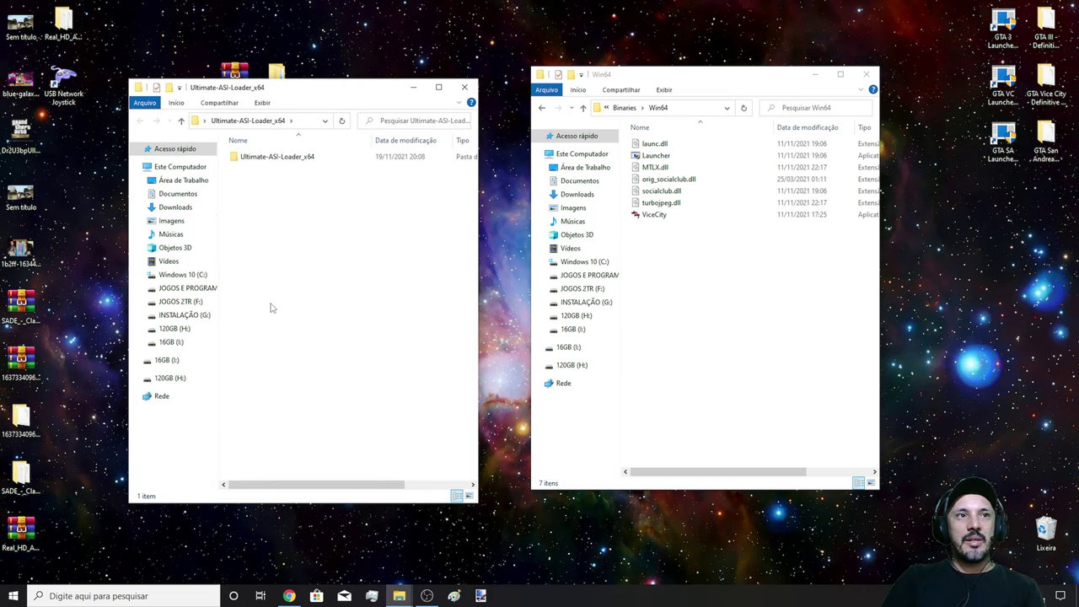
pyautogui.click(306, 162)
pyautogui.doubleClick(305, 161)
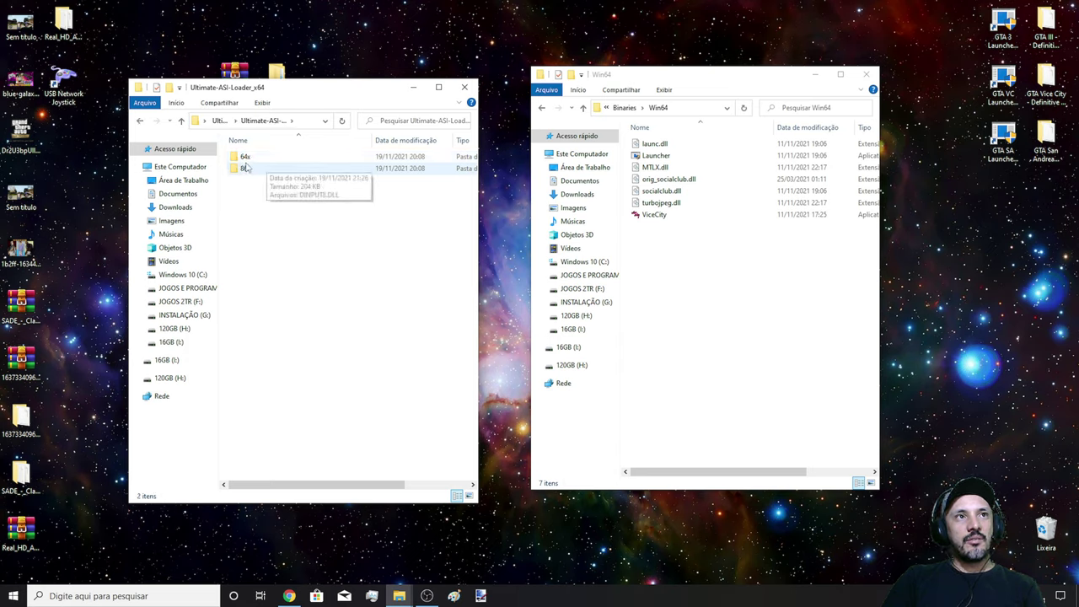
pyautogui.doubleClick(270, 159)
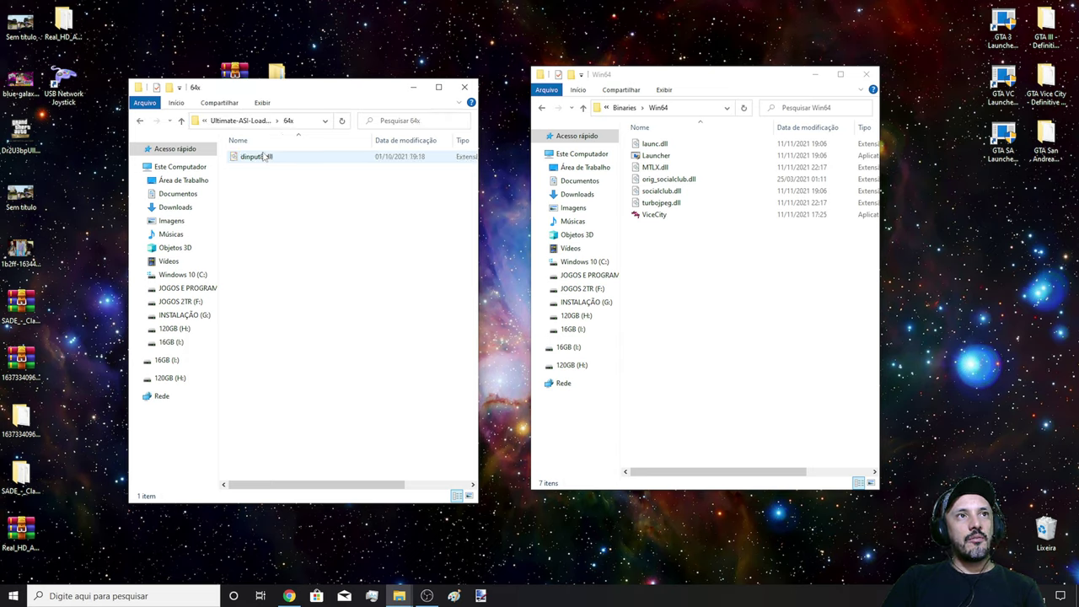
# Copy dinput8.dll from the 64x folder into Vice City's Win64 folder
pyautogui.rightClick(258, 157)
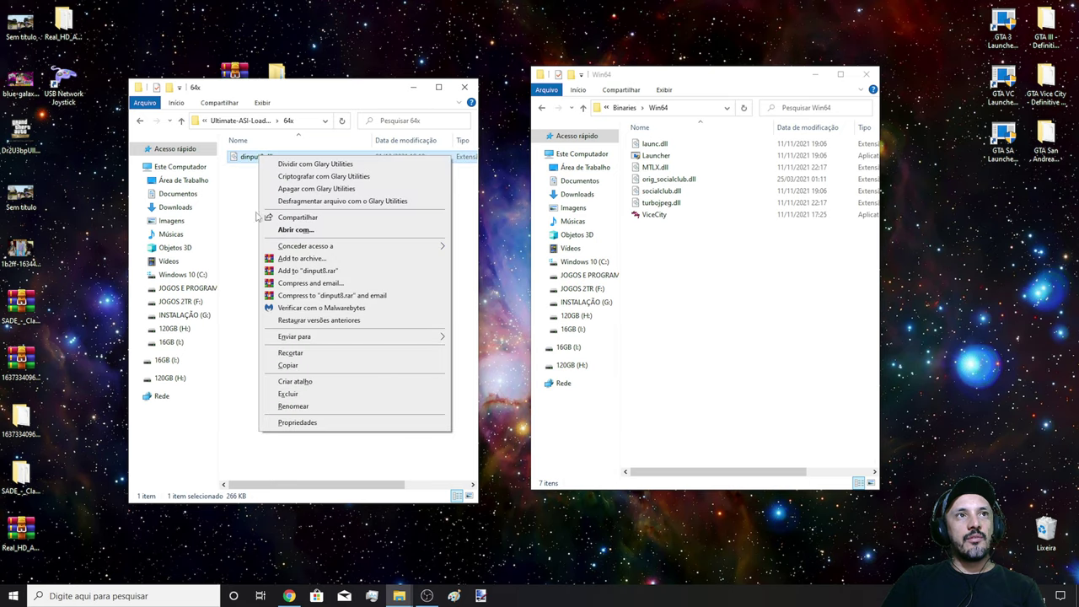
pyautogui.click(288, 366)
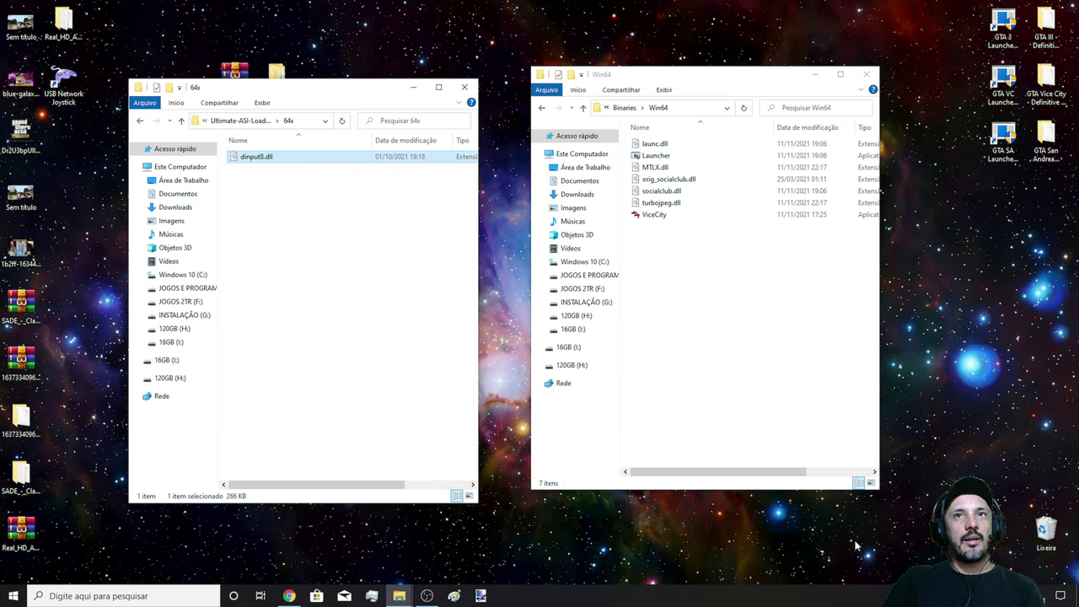
pyautogui.rightClick(670, 258)
pyautogui.click(704, 334)
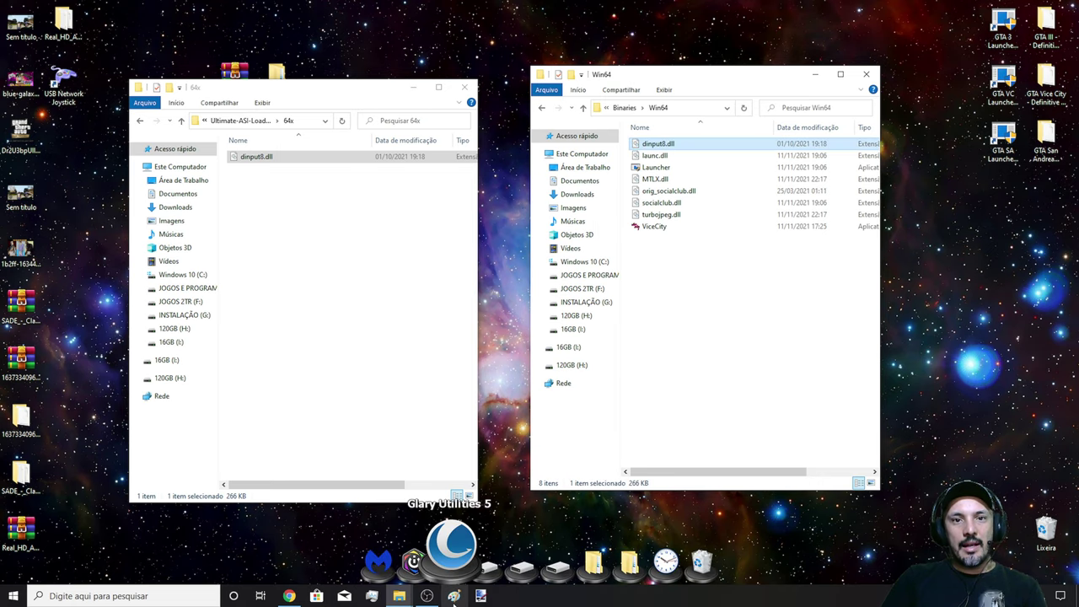
pyautogui.moveTo(454, 595)
pyautogui.moveTo(426, 539)
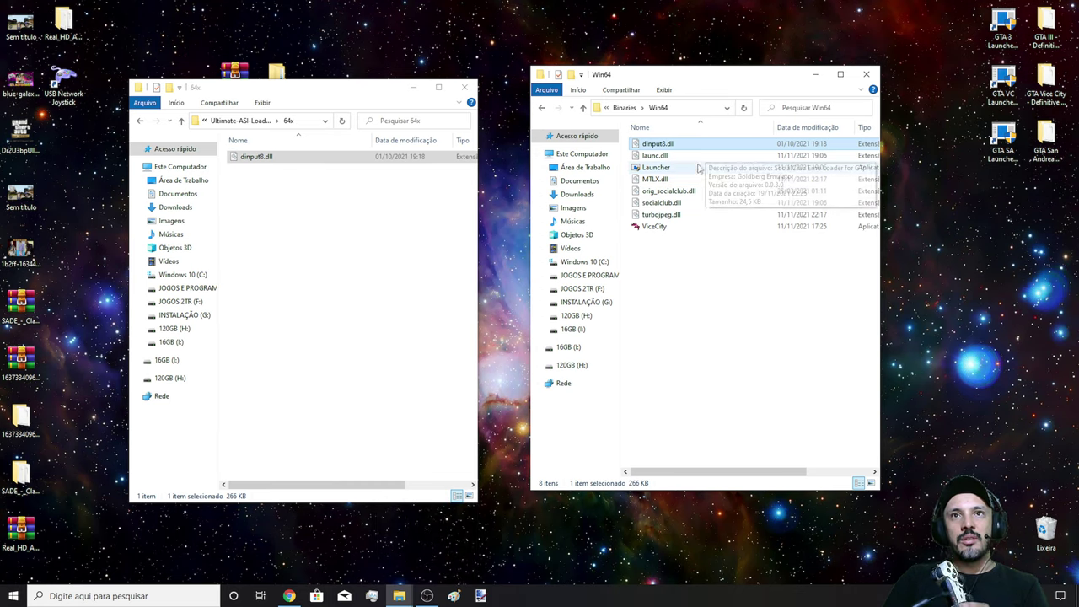
# Start Vice City with Launcher from the Win64 folder and test moving up and down through the main menu entries
pyautogui.rightClick(660, 169)
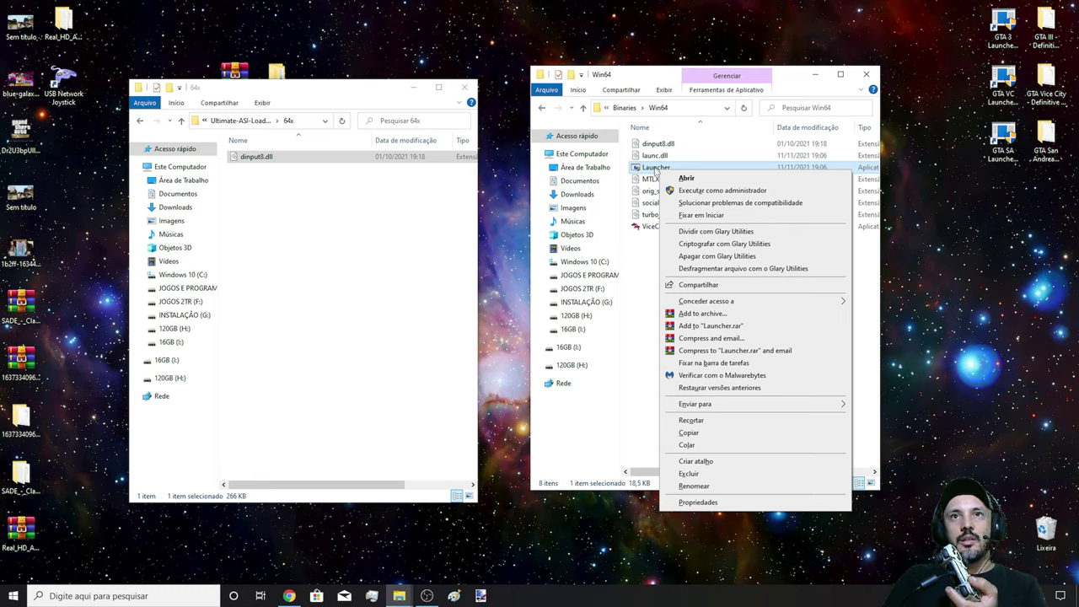
pyautogui.doubleClick(656, 169)
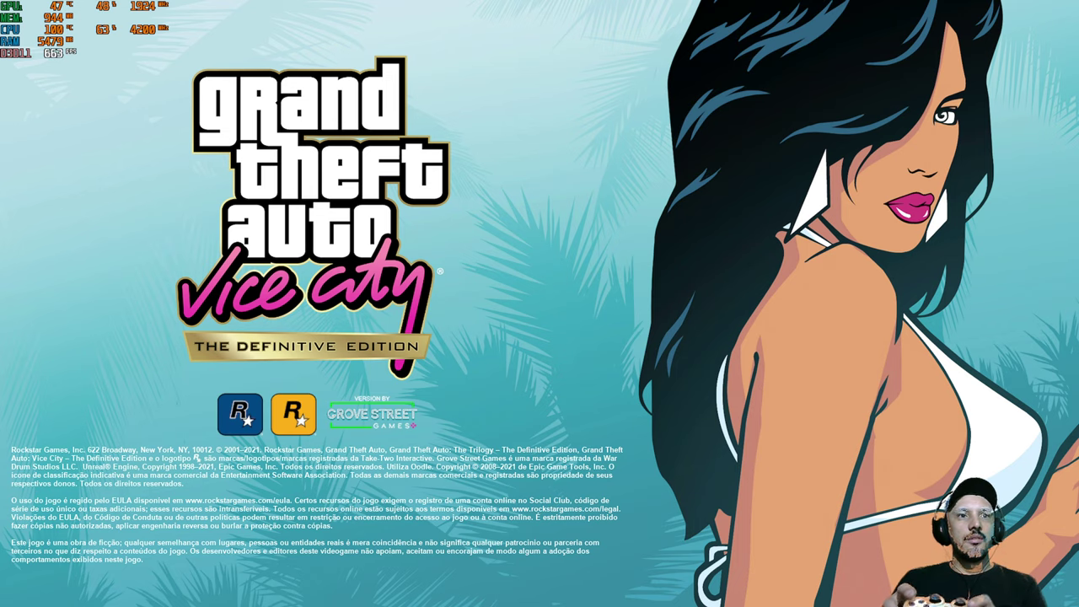
pyautogui.press('Down')
pyautogui.press('Down')
pyautogui.press('Down')
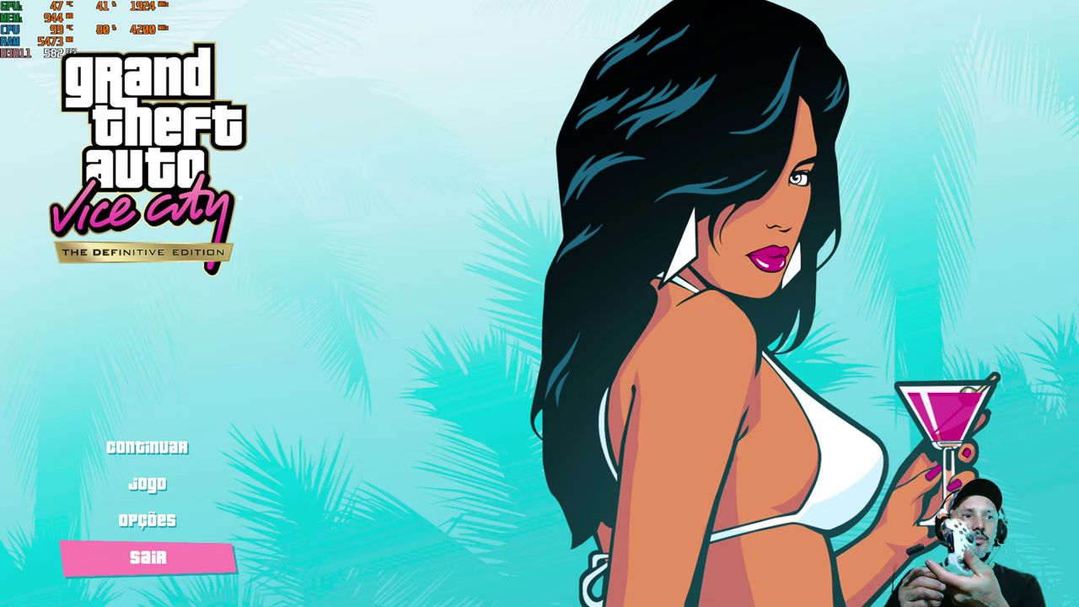
pyautogui.press('Up')
pyautogui.press('Up')
pyautogui.press('Up')
pyautogui.press('Down')
pyautogui.press('Down')
pyautogui.press('Down')
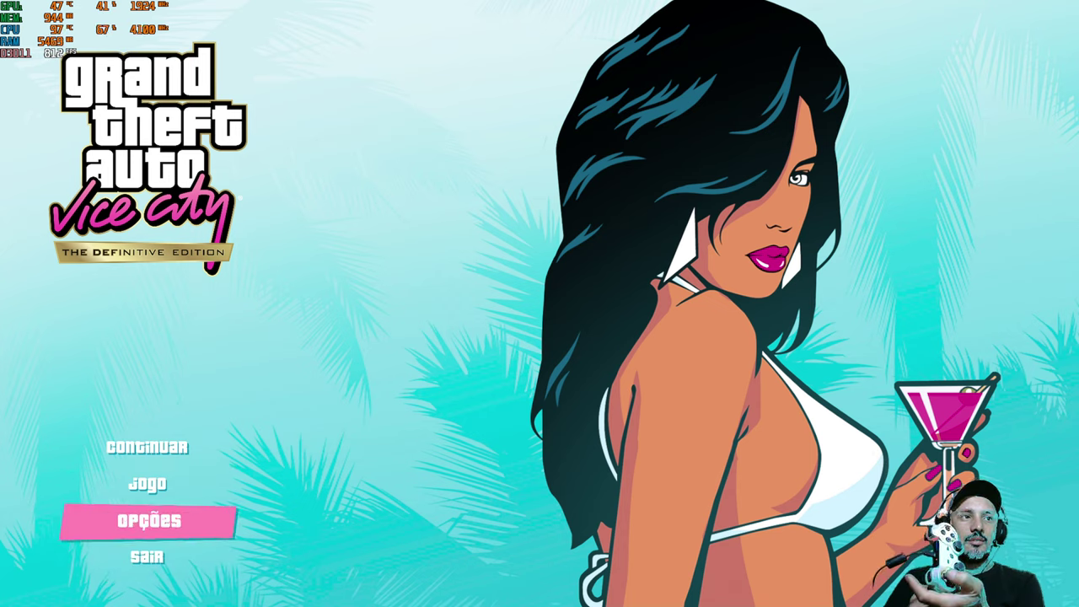
pyautogui.press('Up')
pyautogui.press('Down')
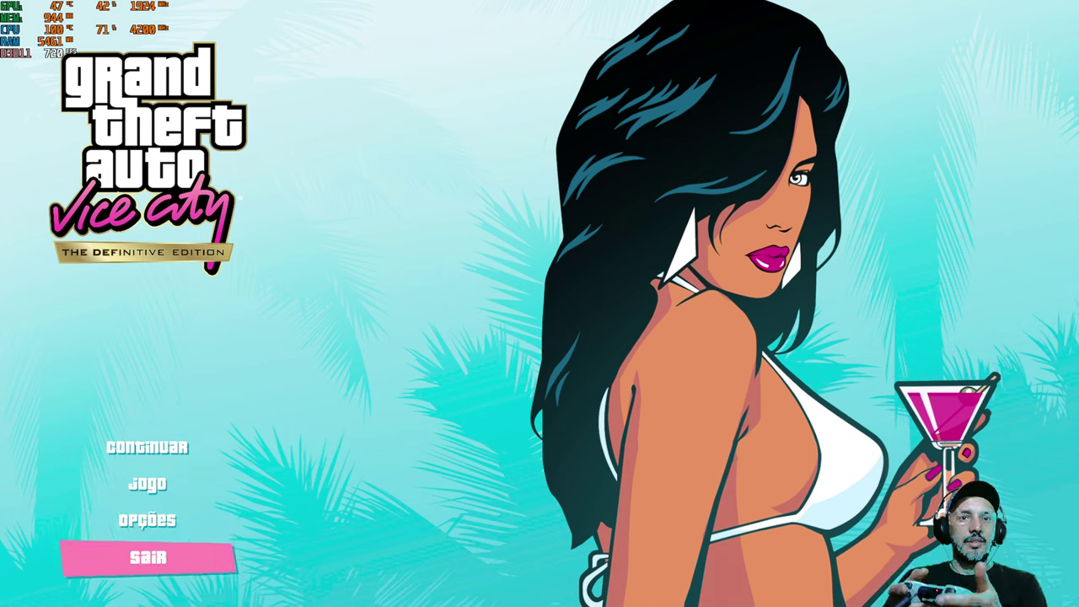
# Move through the game's main menu once more and quit the game with Sair
pyautogui.press('Up')
pyautogui.press('Up')
pyautogui.press('Down')
pyautogui.press('Down')
pyautogui.press('Return')
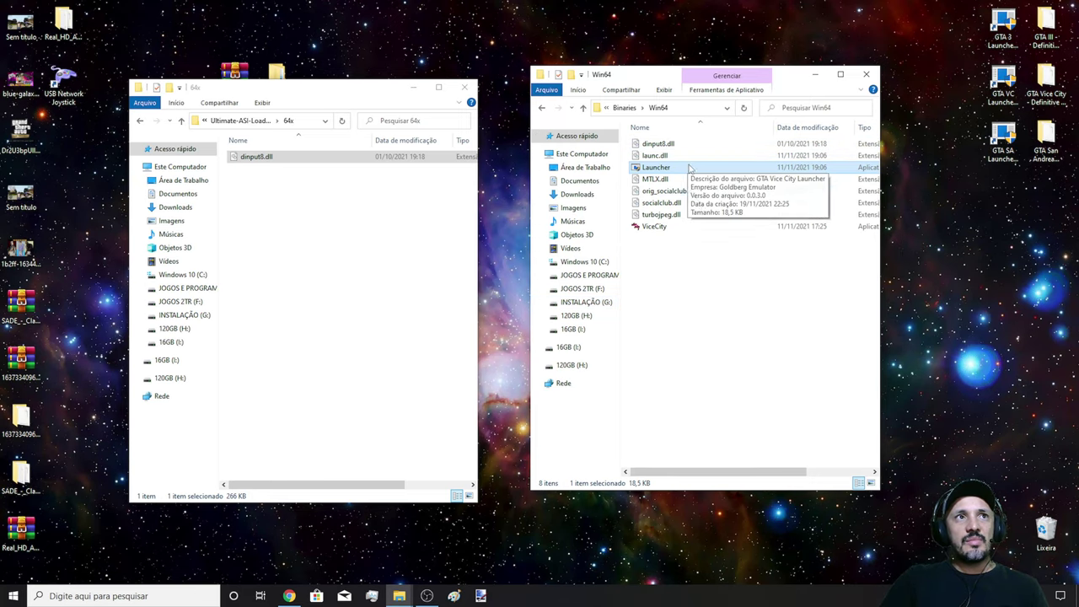
# Undo the copy of dinput8.dll in the Win64 folder
pyautogui.rightClick(728, 279)
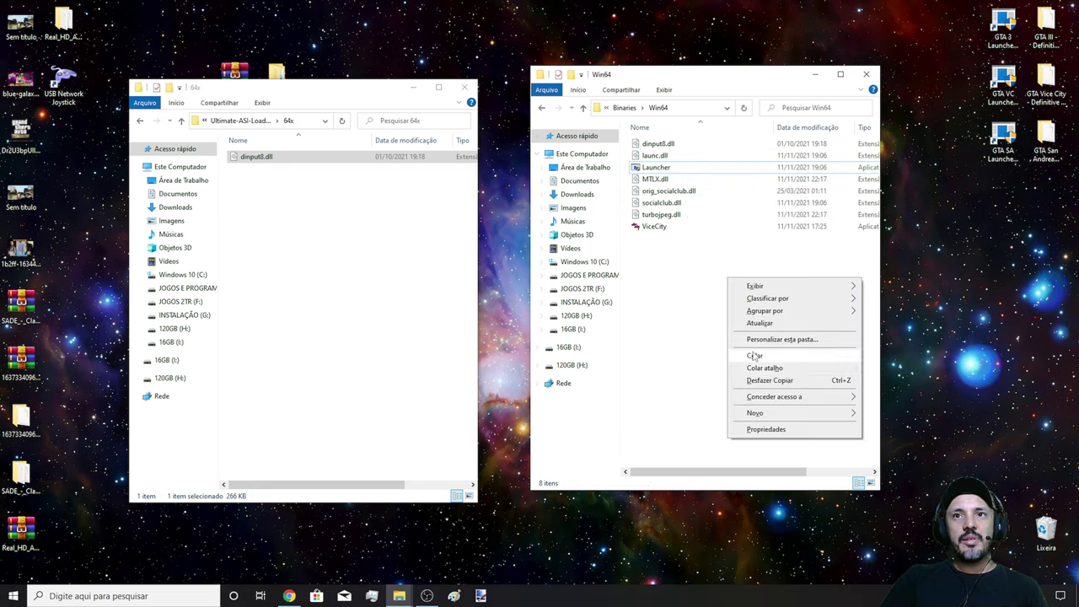
pyautogui.click(779, 381)
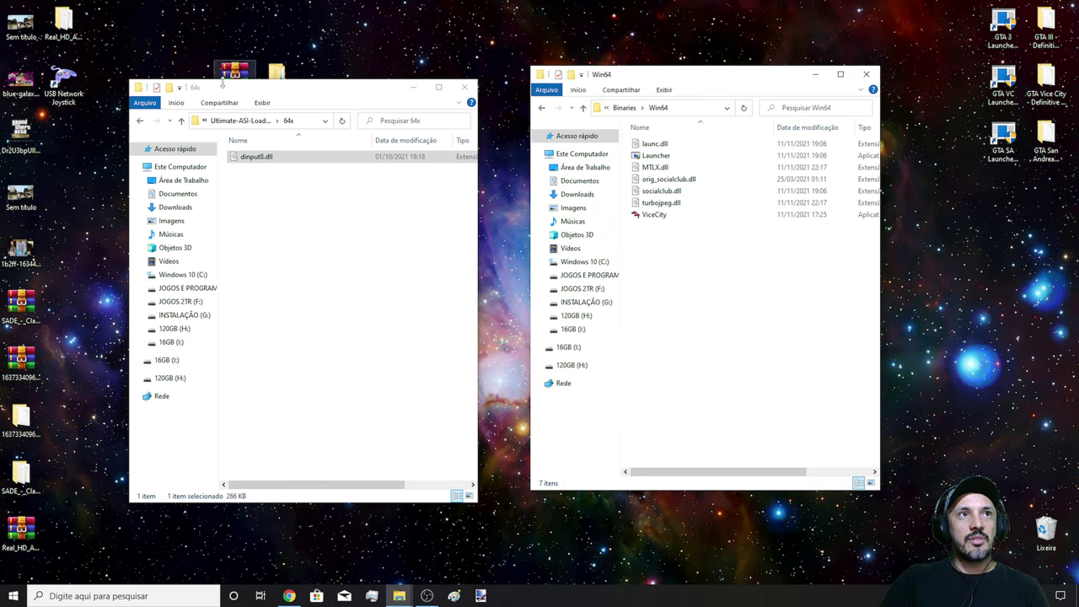
pyautogui.moveTo(348, 94); pyautogui.dragTo(389, 70)
pyautogui.moveTo(701, 82); pyautogui.dragTo(739, 78)
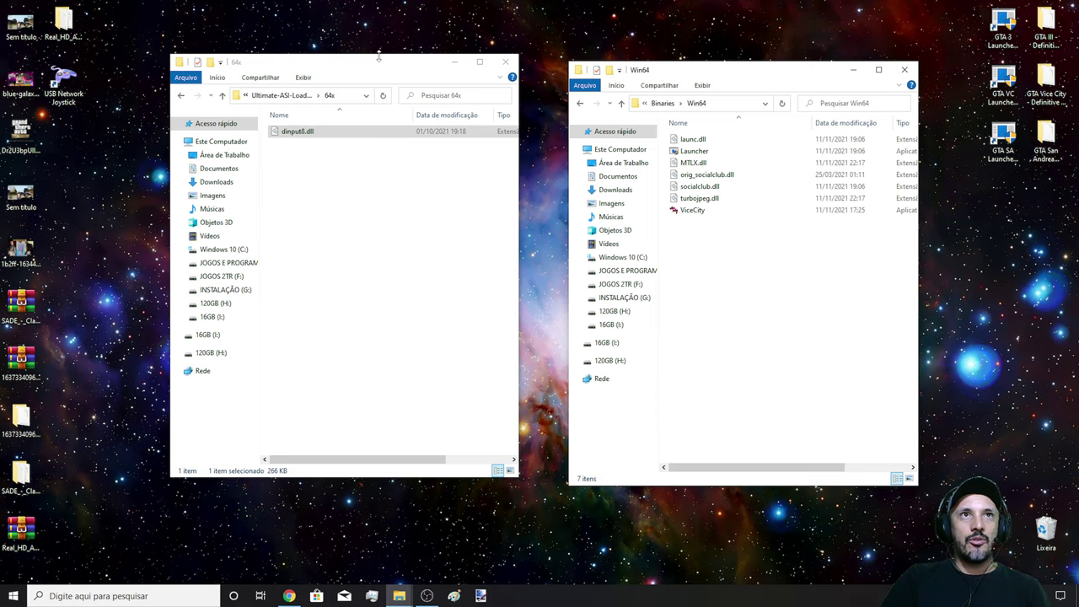
pyautogui.moveTo(378, 57)
pyautogui.mouseDown()
pyautogui.moveTo(376, 110)
pyautogui.moveTo(376, 46)
pyautogui.mouseUp()
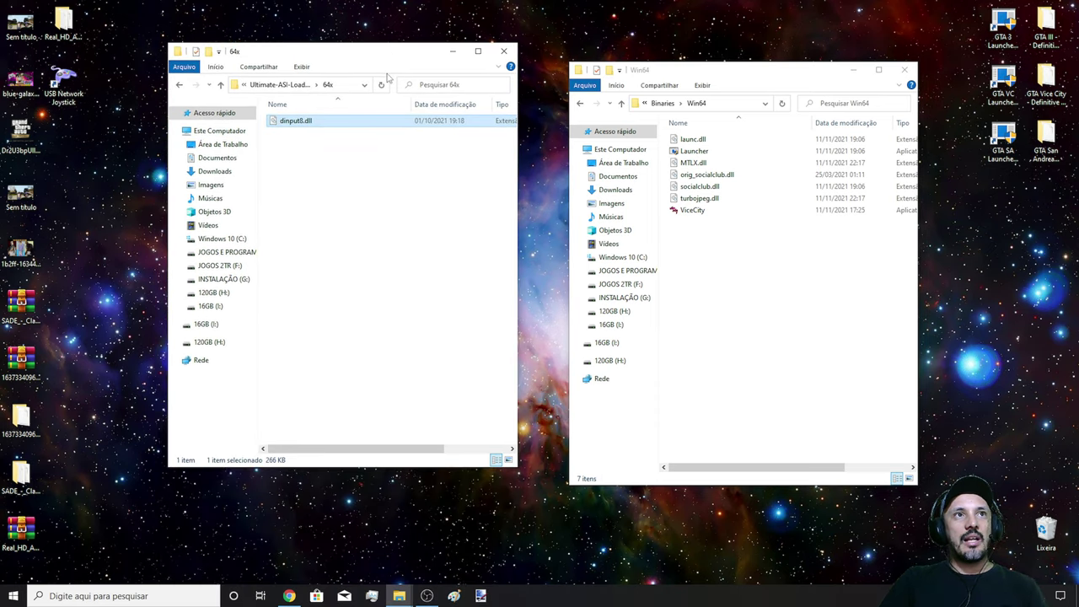
pyautogui.moveTo(679, 75); pyautogui.dragTo(687, 68)
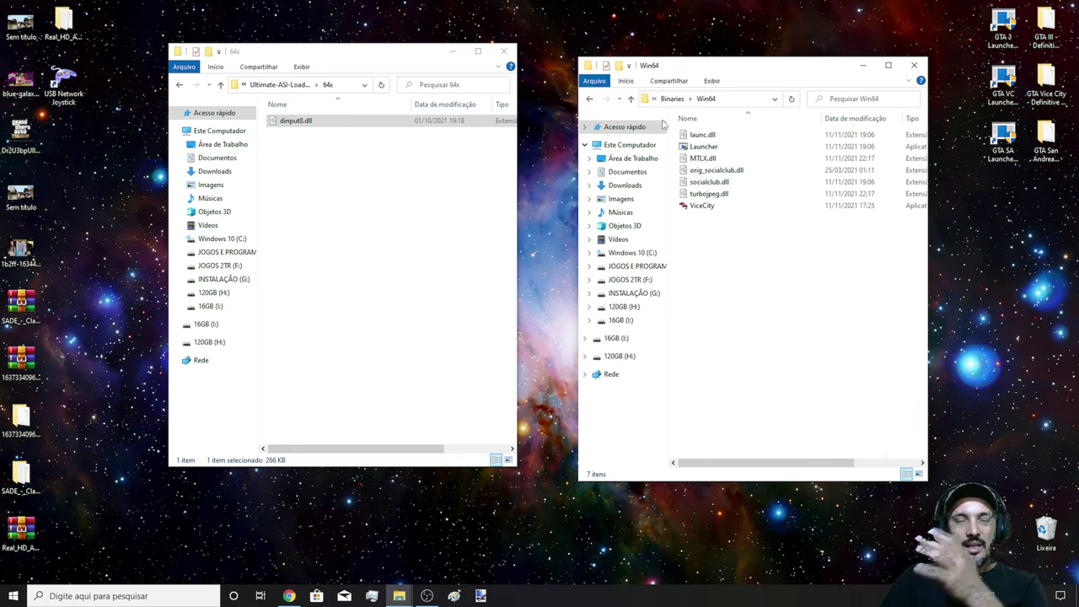
pyautogui.moveTo(358, 62); pyautogui.dragTo(361, 84)
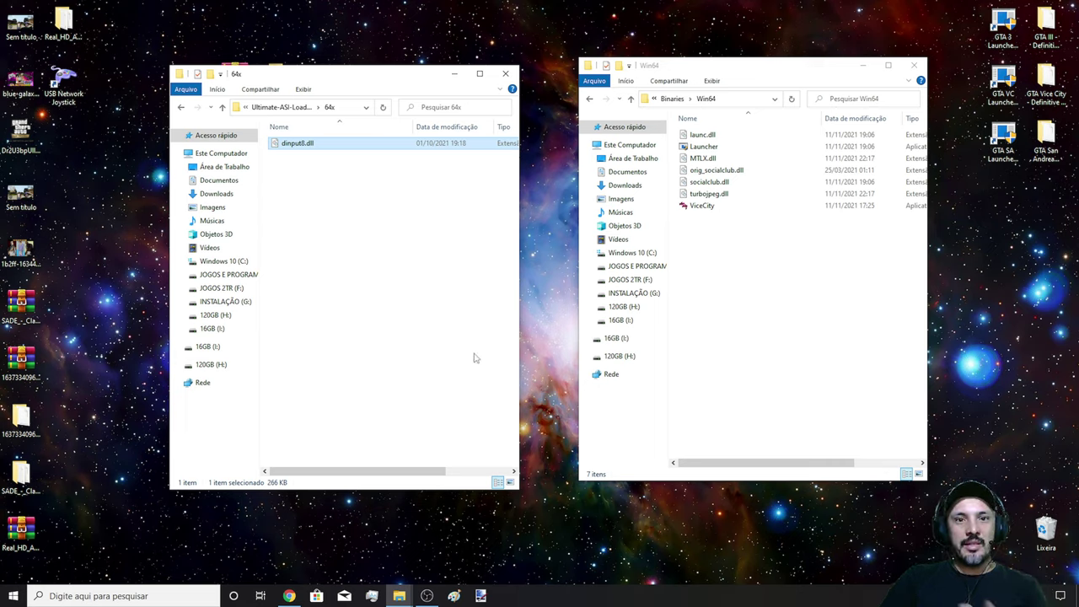
pyautogui.moveTo(382, 81); pyautogui.dragTo(410, 74)
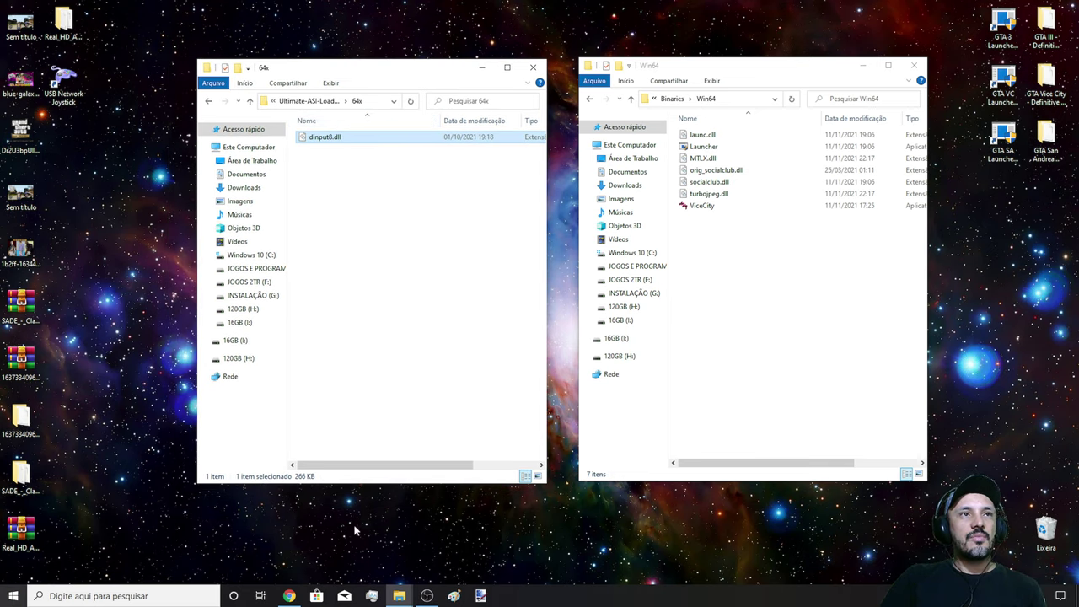
pyautogui.click(14, 596)
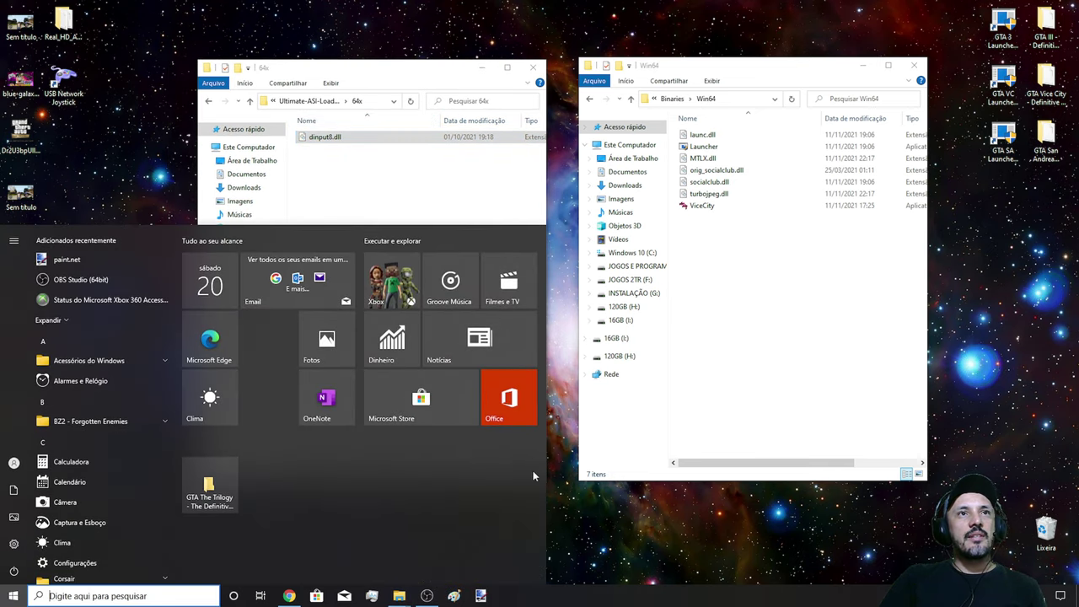
pyautogui.click(874, 393)
# Close the 64x folder and open ativação games mods\ativar controle\x360ce_x64 on the JOGOS E PROGRAMAS drive
pyautogui.click(534, 66)
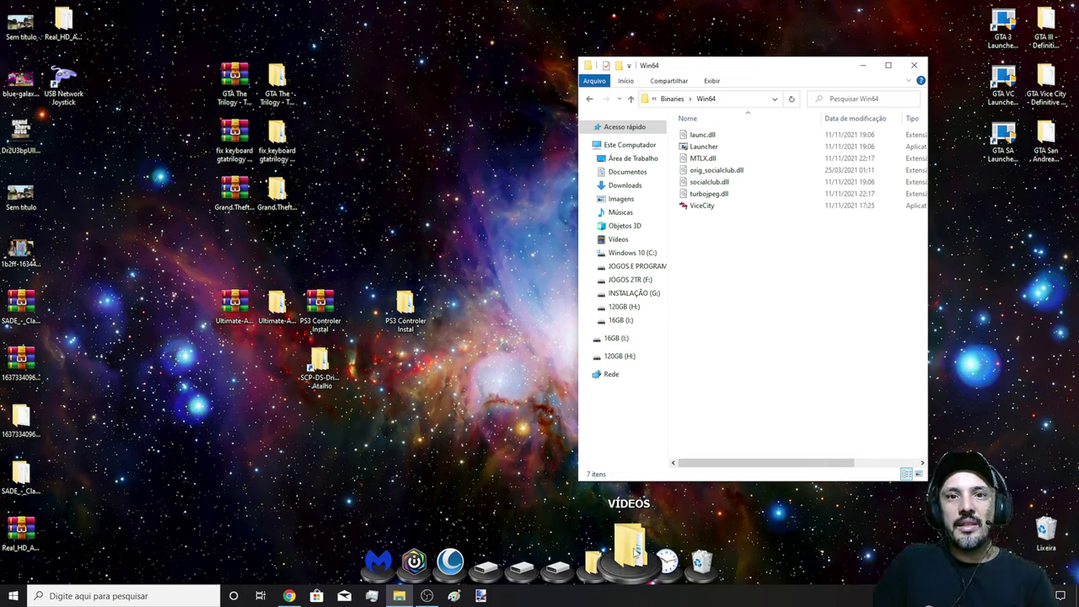
pyautogui.click(521, 566)
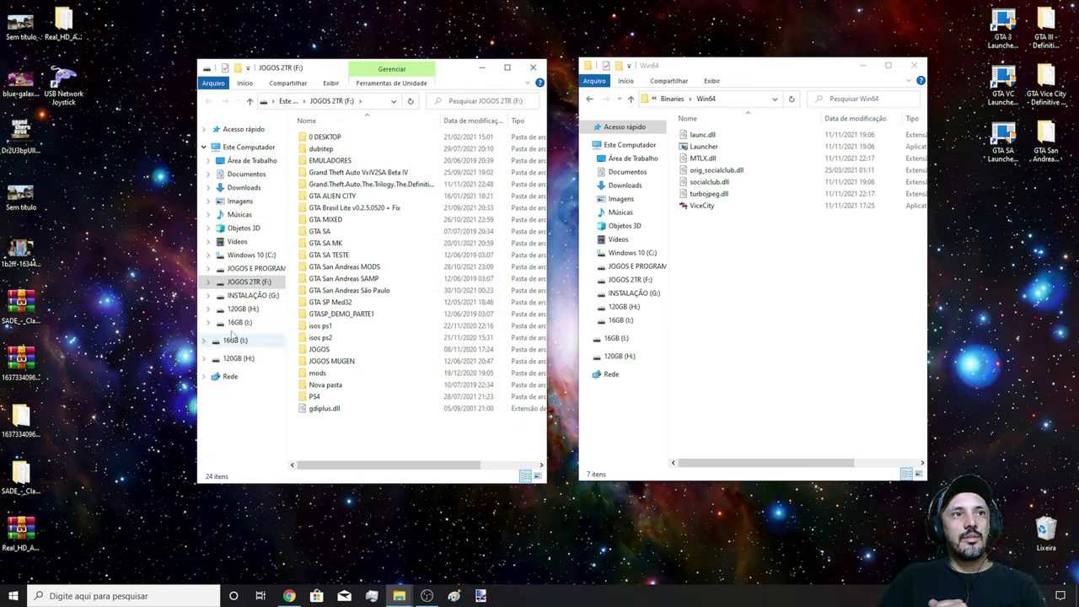
pyautogui.click(253, 268)
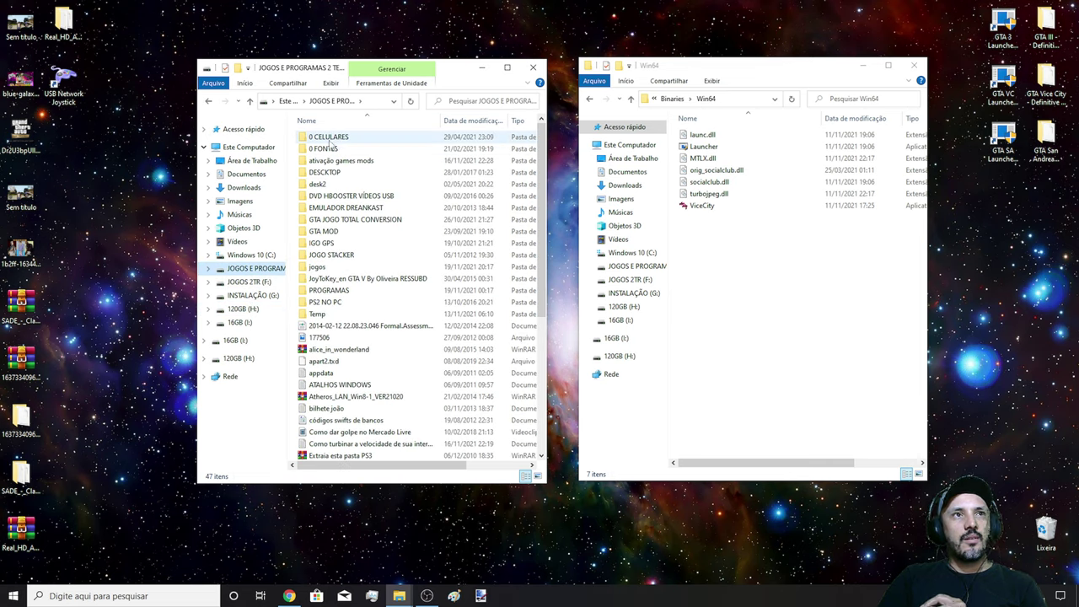
pyautogui.doubleClick(326, 160)
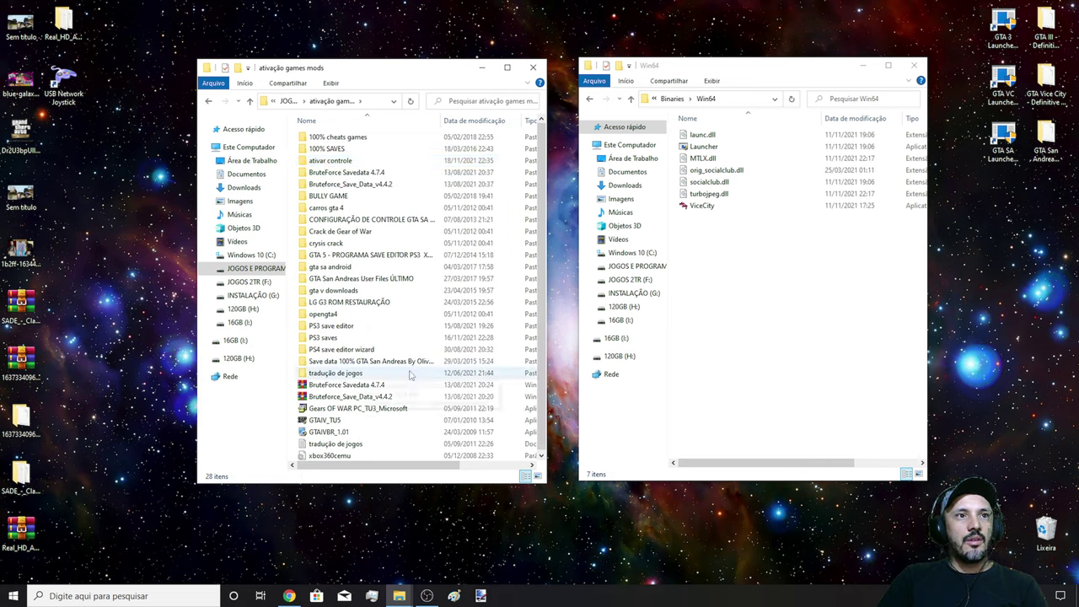
pyautogui.doubleClick(330, 160)
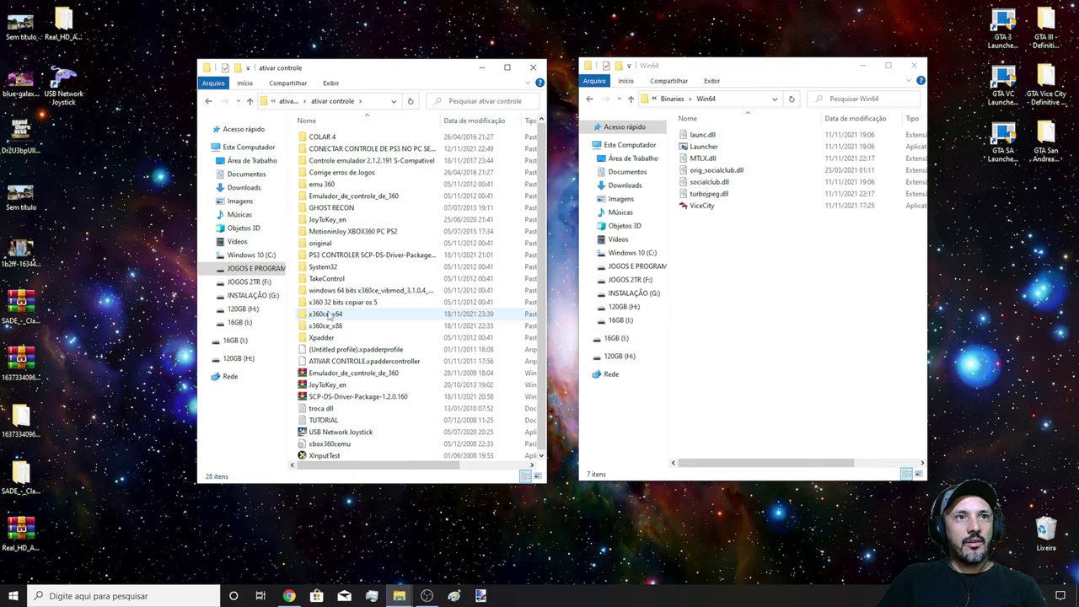
pyautogui.doubleClick(323, 314)
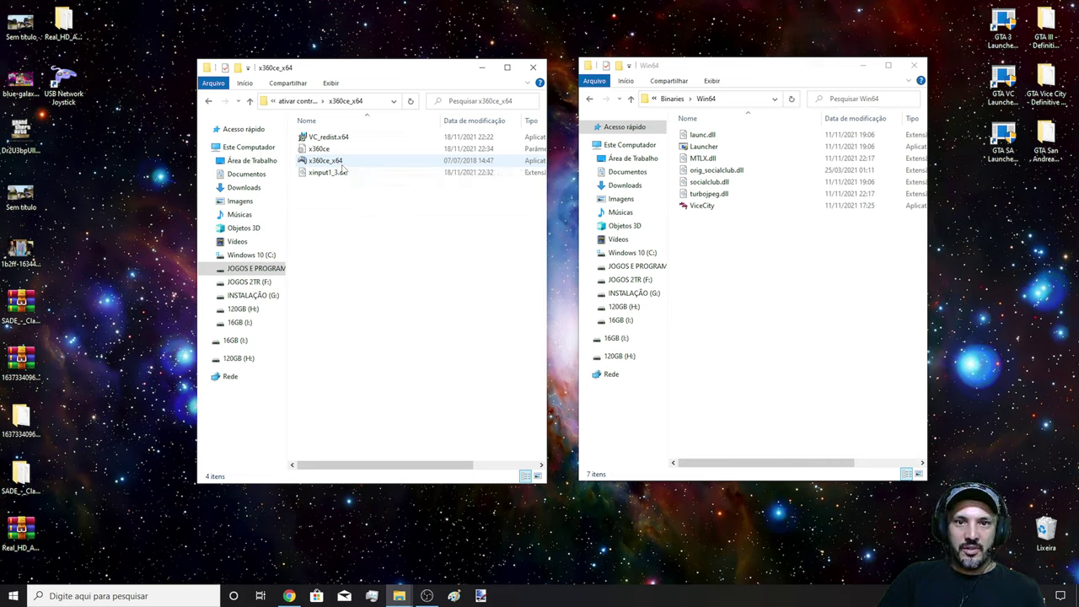
pyautogui.click(348, 162)
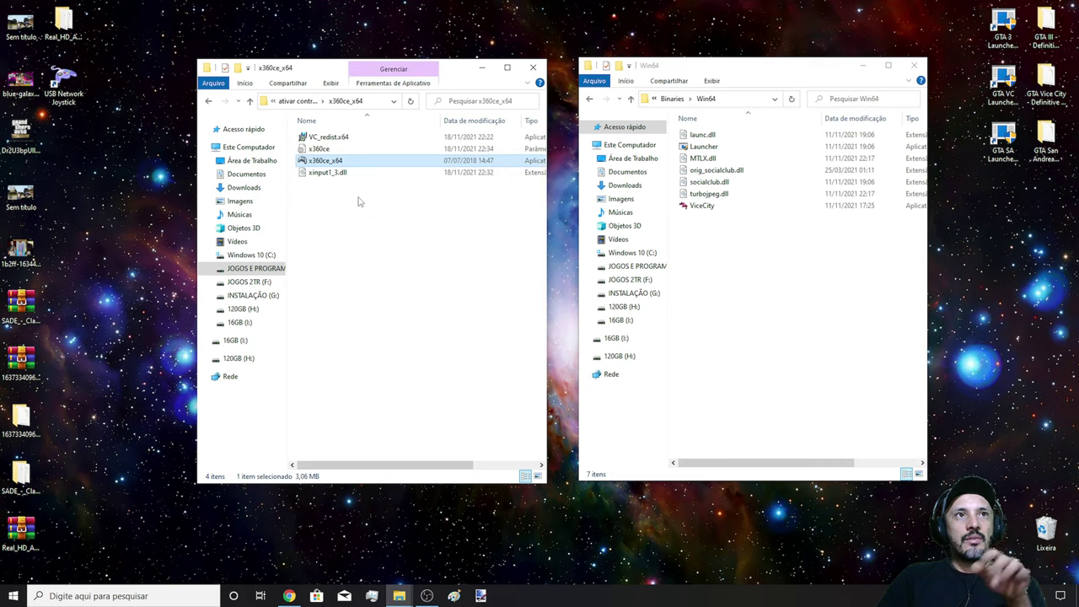
pyautogui.moveTo(356, 197); pyautogui.dragTo(357, 143)
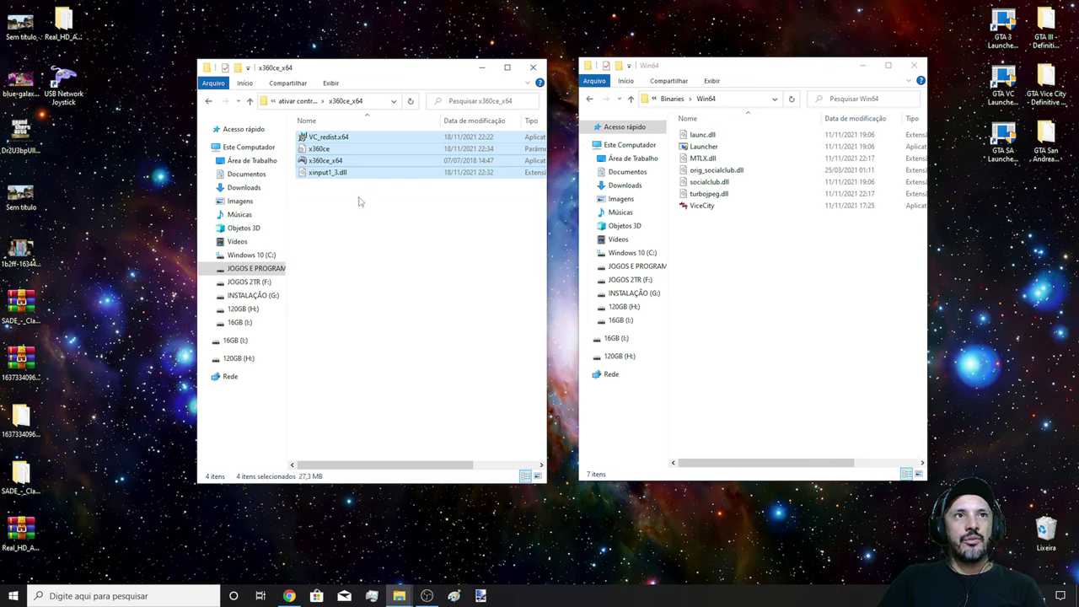
pyautogui.click(339, 215)
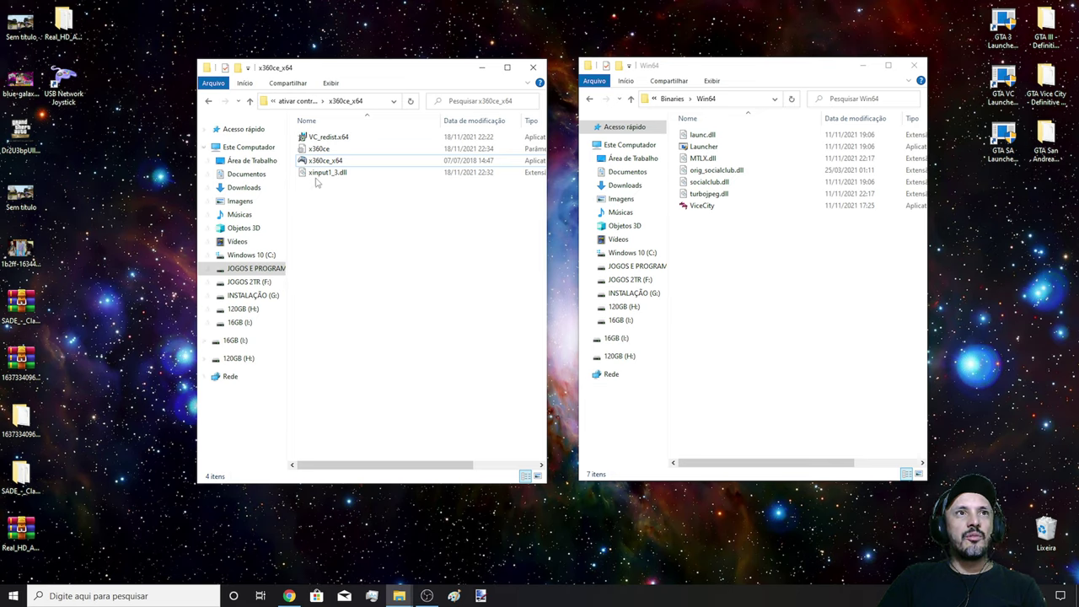
pyautogui.click(665, 300)
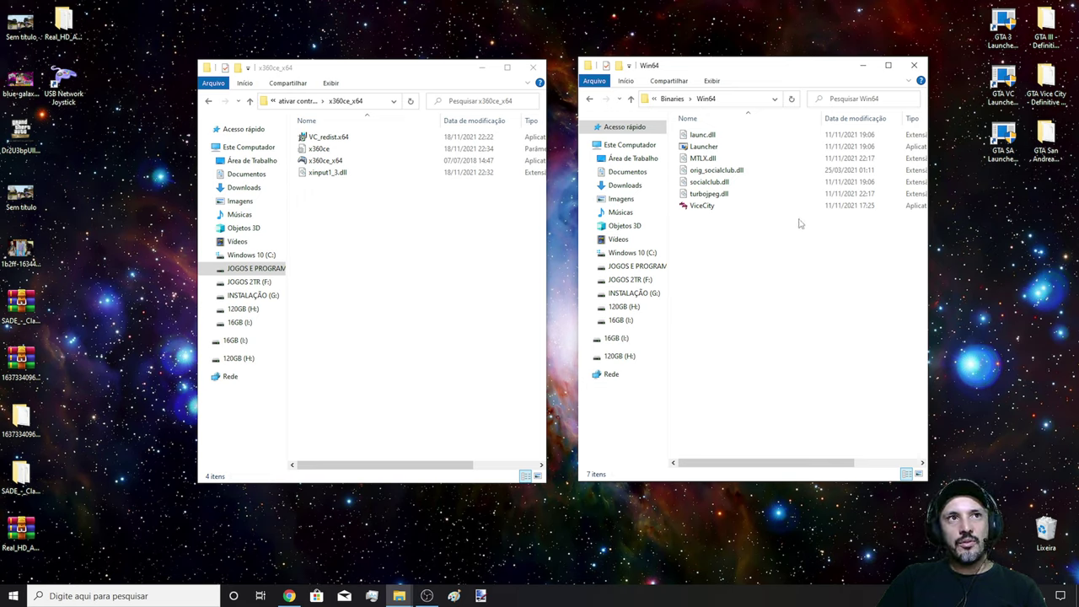
# Copy the x360ce_x64 application into Vice City's Win64 folder and run the copy
pyautogui.click(325, 161)
pyautogui.rightClick(325, 161)
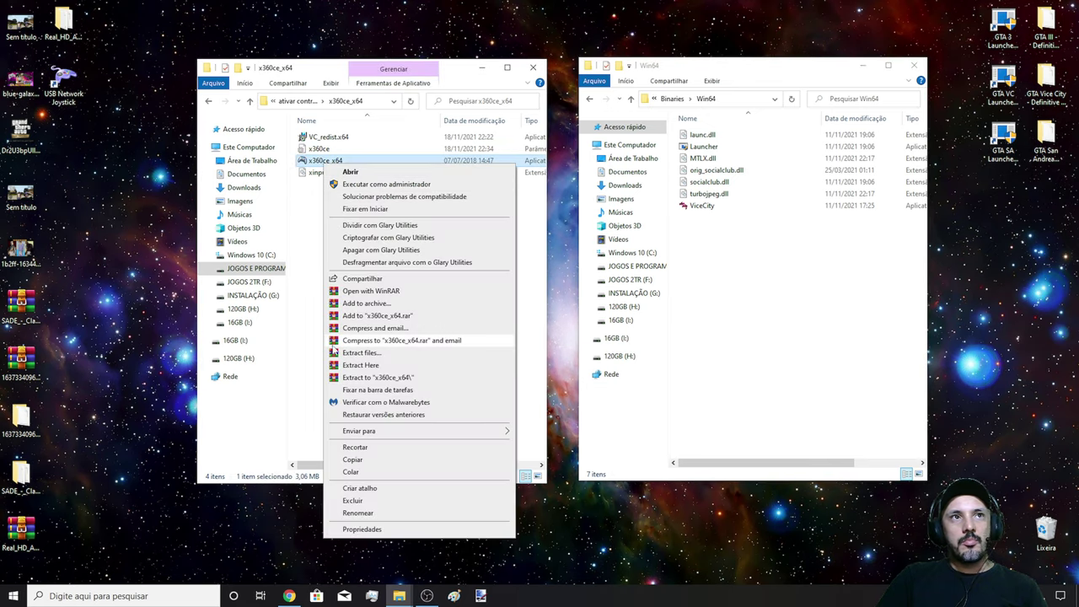
pyautogui.click(353, 460)
pyautogui.rightClick(736, 304)
pyautogui.click(776, 380)
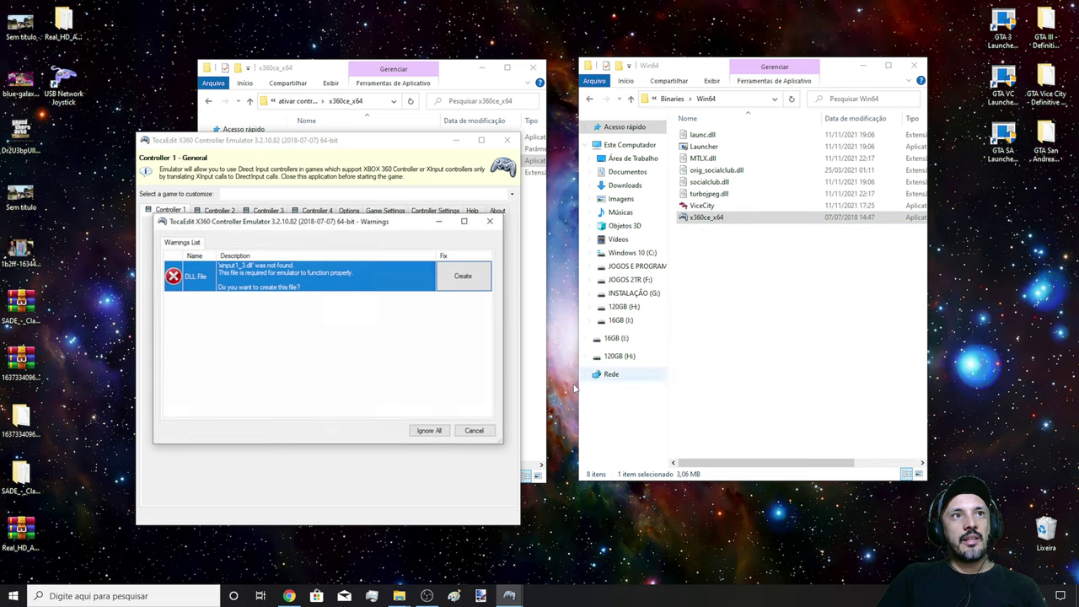
# Create the missing xinput1_3.dll and load the automatically searched Internet: Default Settings for Controller (XBOX 360 For Windows) and USB Gamepad
pyautogui.click(472, 279)
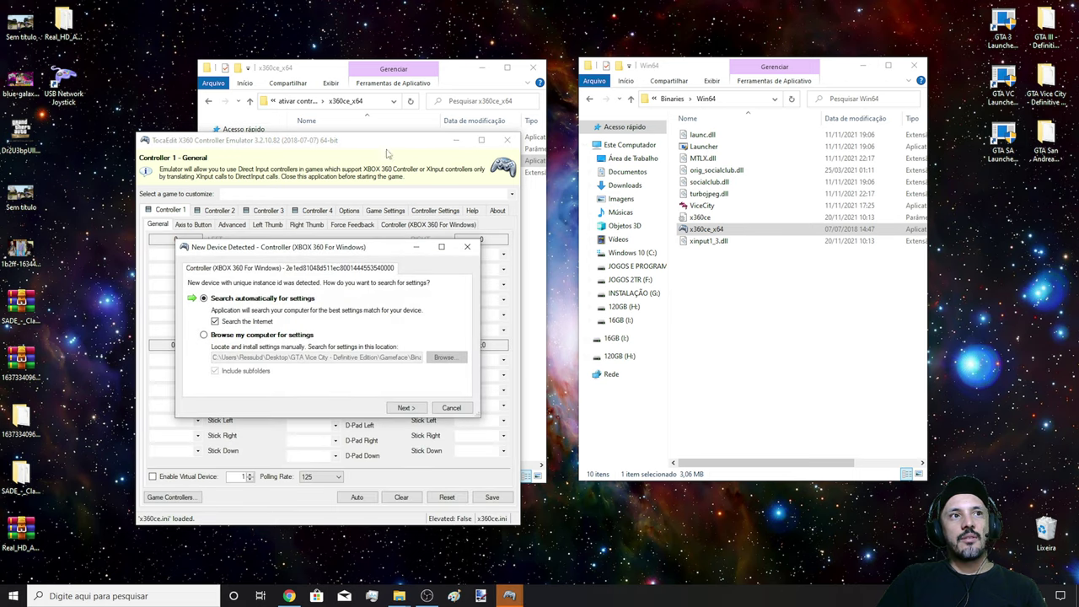
pyautogui.click(405, 407)
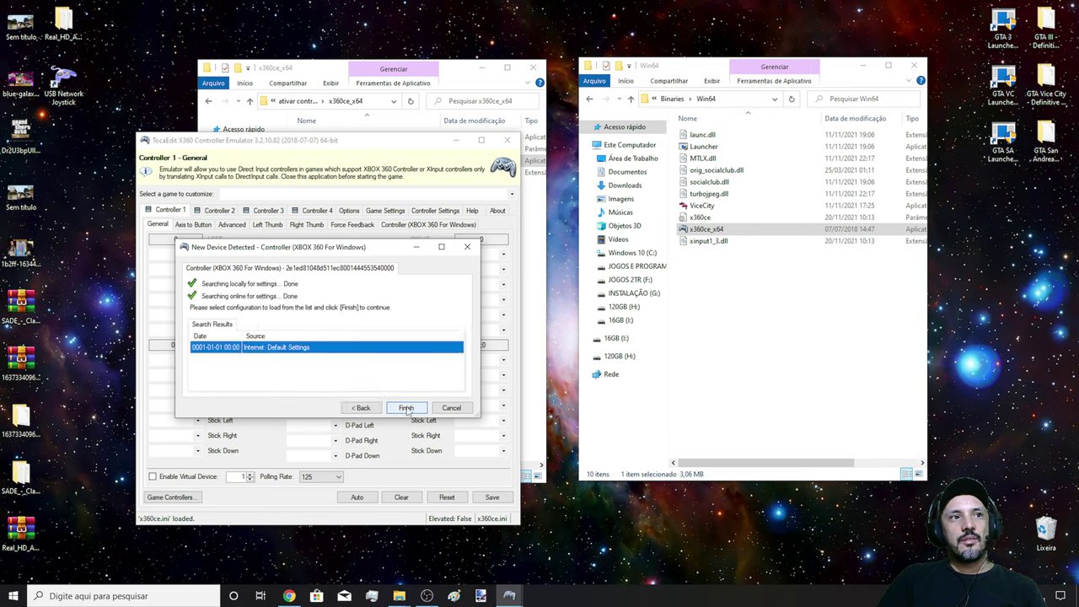
pyautogui.click(406, 408)
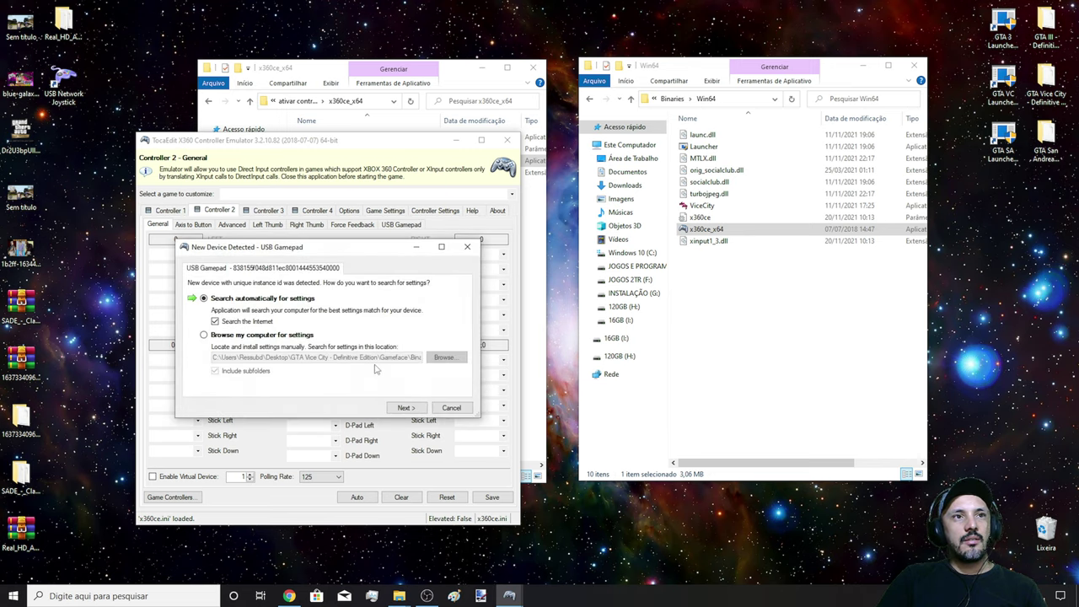
pyautogui.click(406, 407)
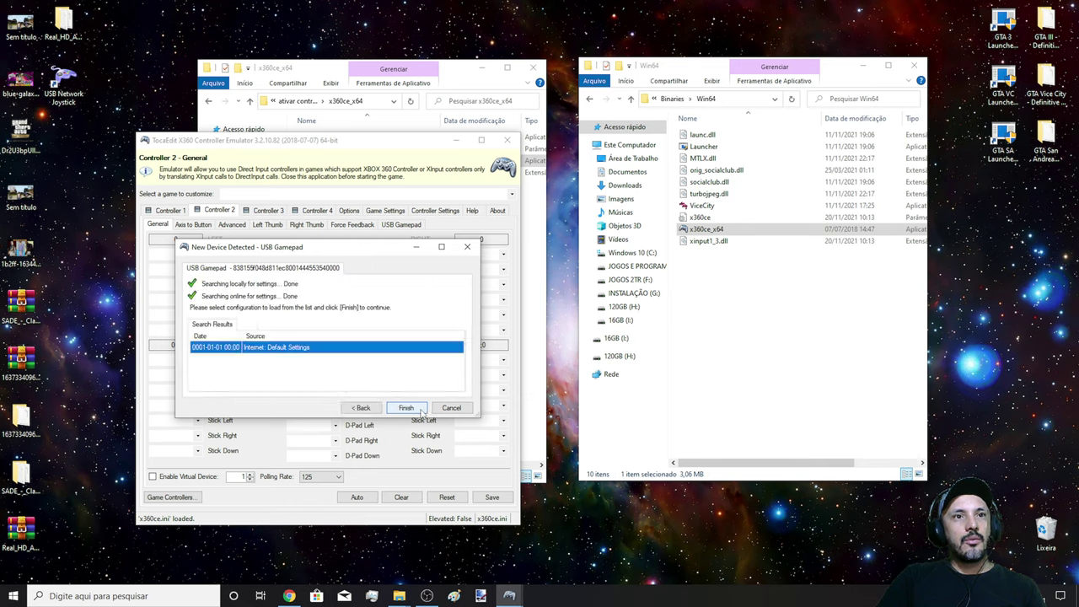
pyautogui.click(406, 408)
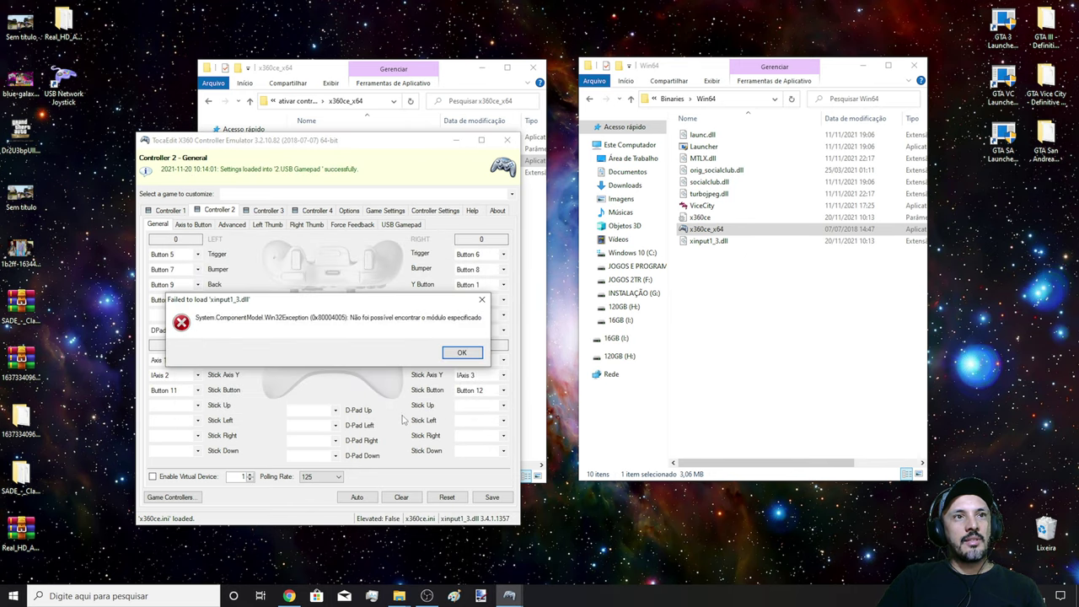
# Dismiss the xinput1_3.dll error, fill all Controller 1 settings automatically, and display the Controller 2 mapping
pyautogui.click(455, 359)
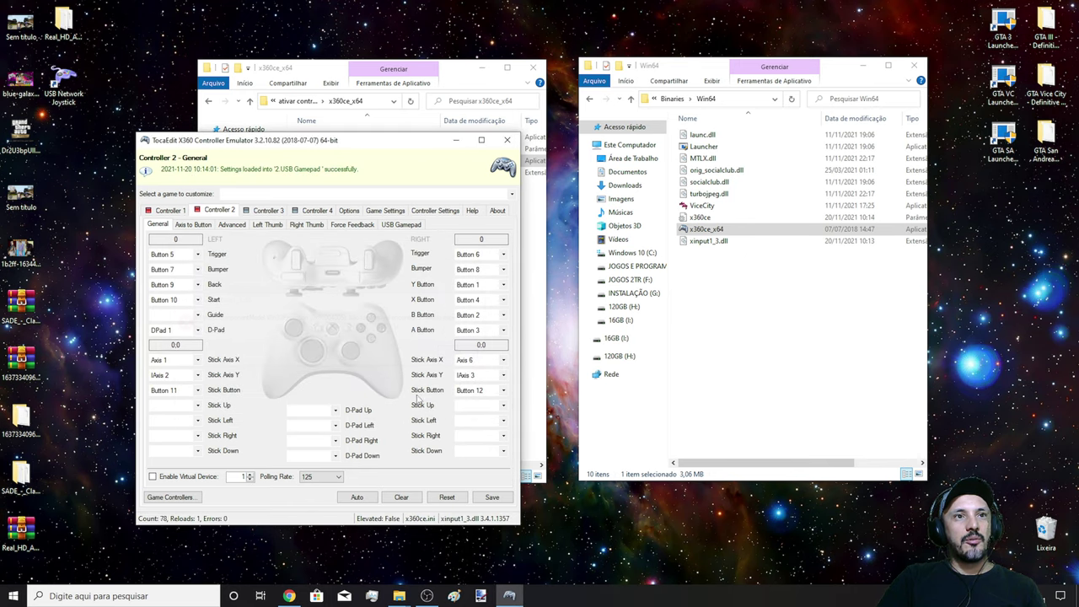
pyautogui.click(171, 212)
pyautogui.click(356, 497)
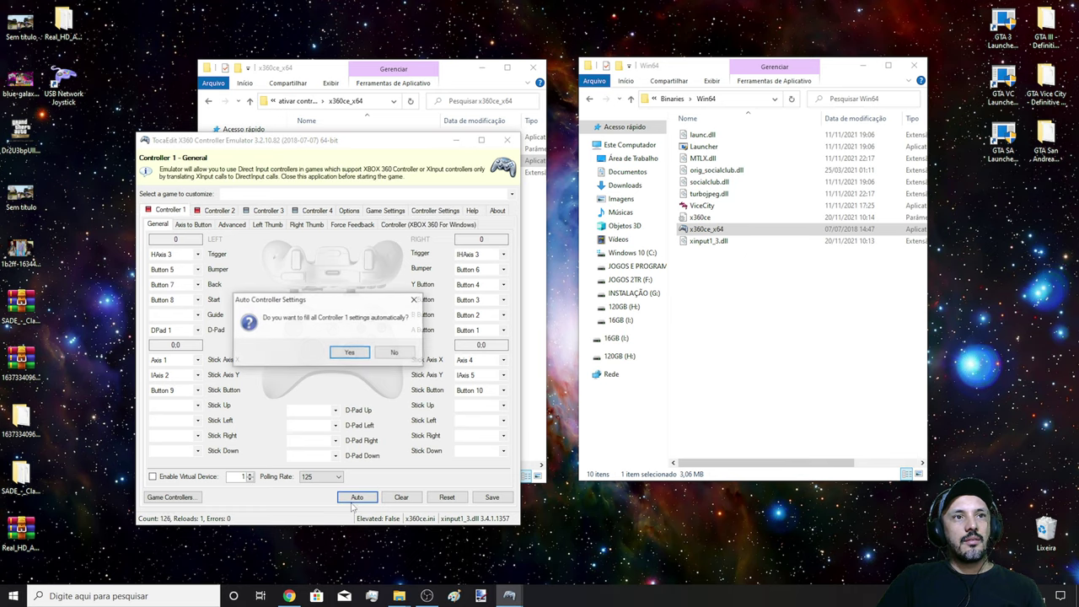
pyautogui.click(352, 355)
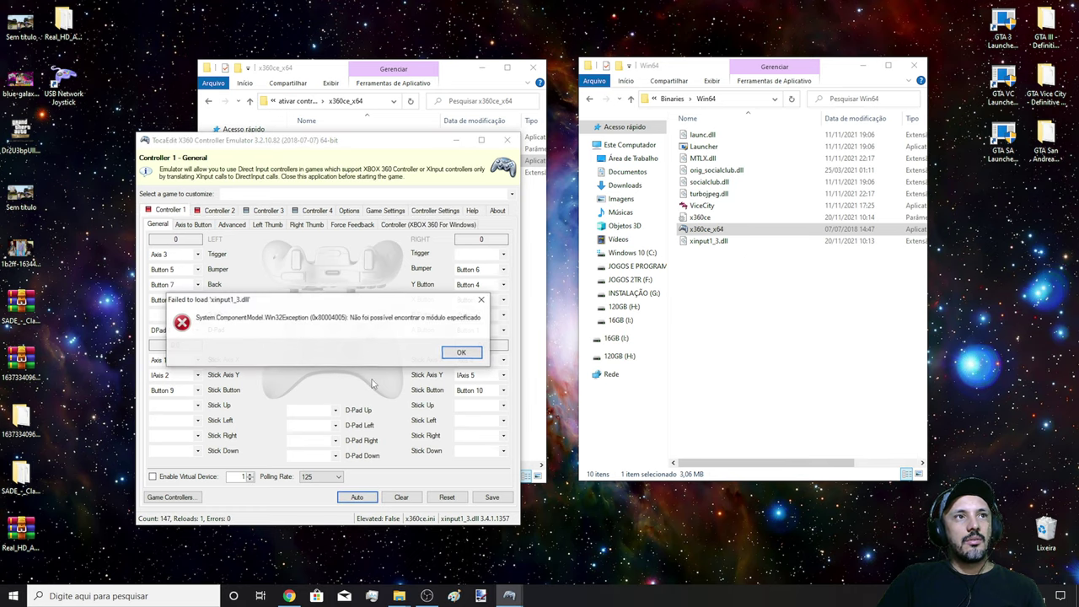
pyautogui.click(463, 352)
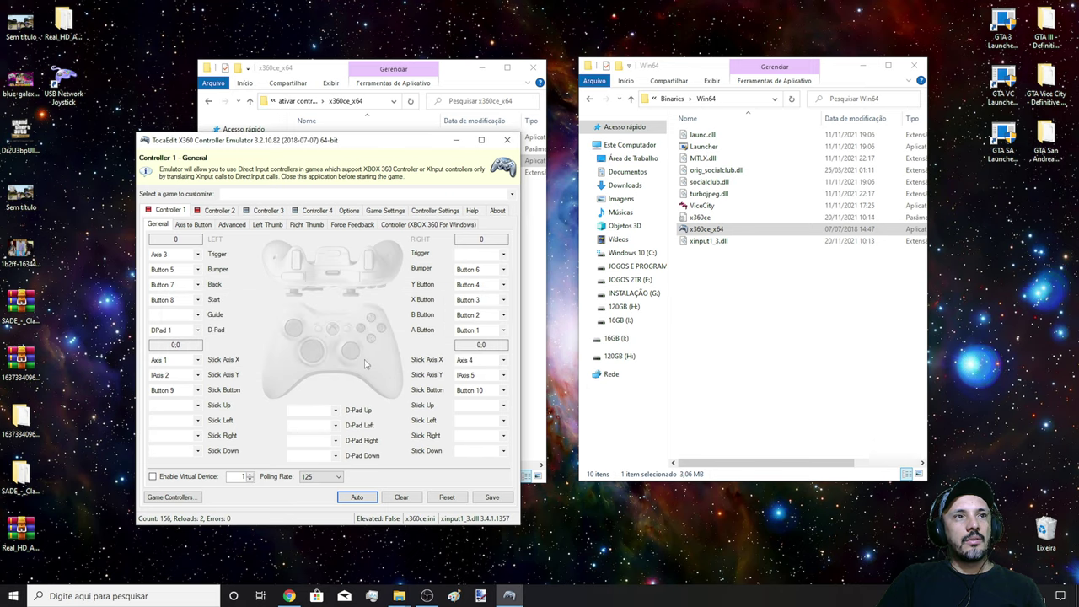
pyautogui.click(220, 211)
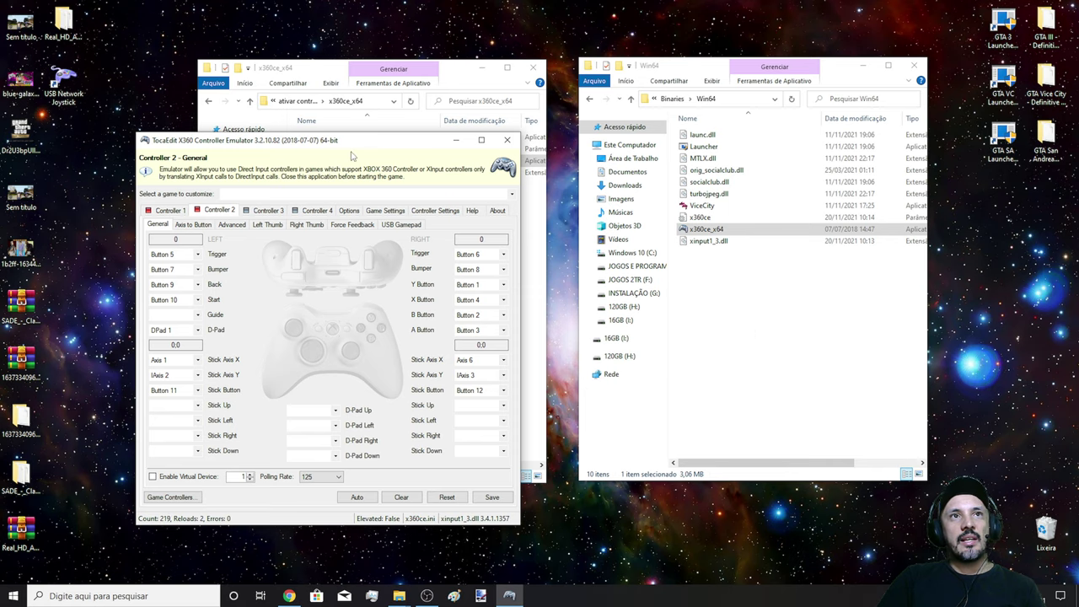
# Run VC_redist.x64 from the x360ce_x64 folder, accept the licence terms, install the Microsoft Visual C++ 2015-2022 Redistributable, and close the folder
pyautogui.moveTo(358, 147); pyautogui.dragTo(378, 176)
pyautogui.doubleClick(316, 137)
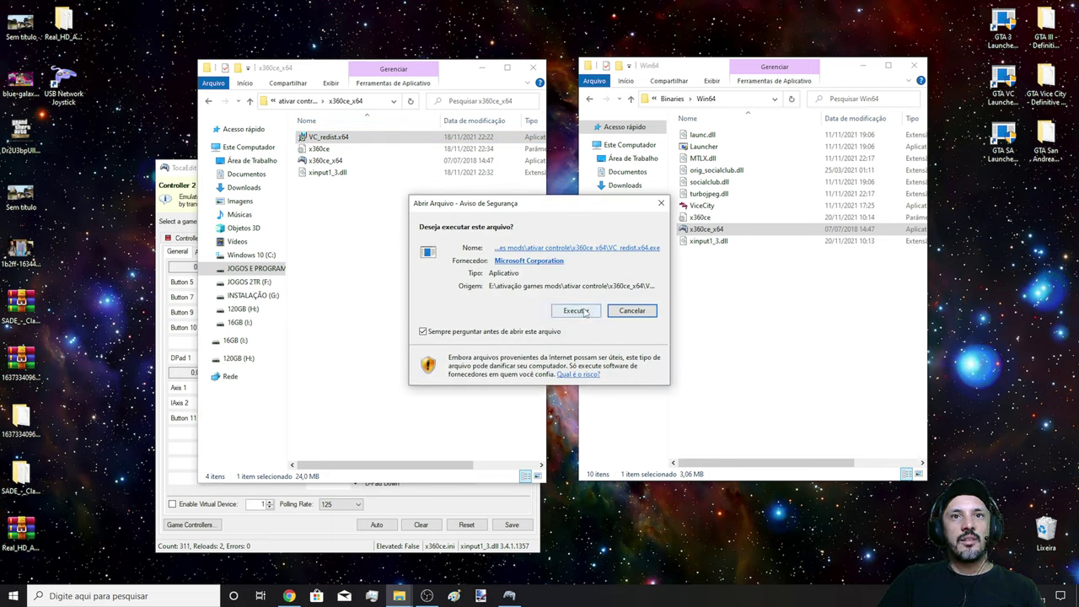
pyautogui.click(584, 315)
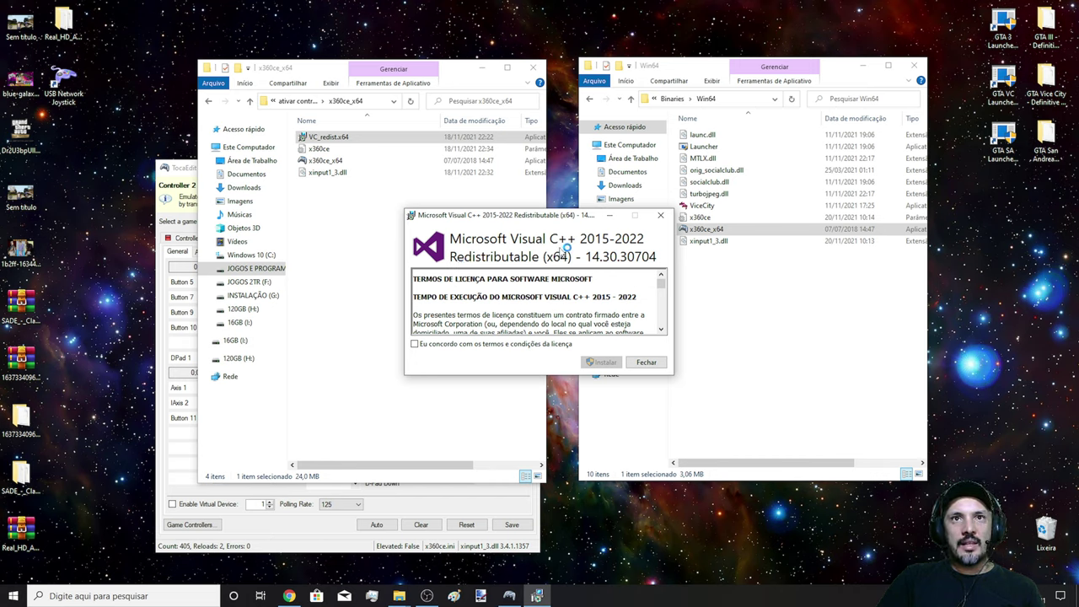
pyautogui.click(414, 344)
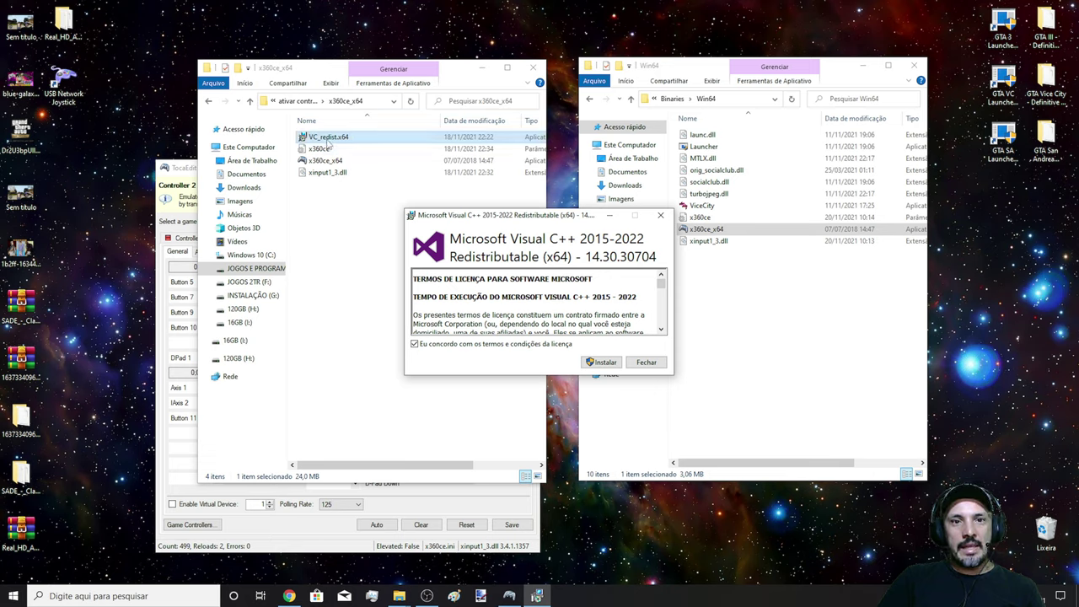
pyautogui.click(602, 362)
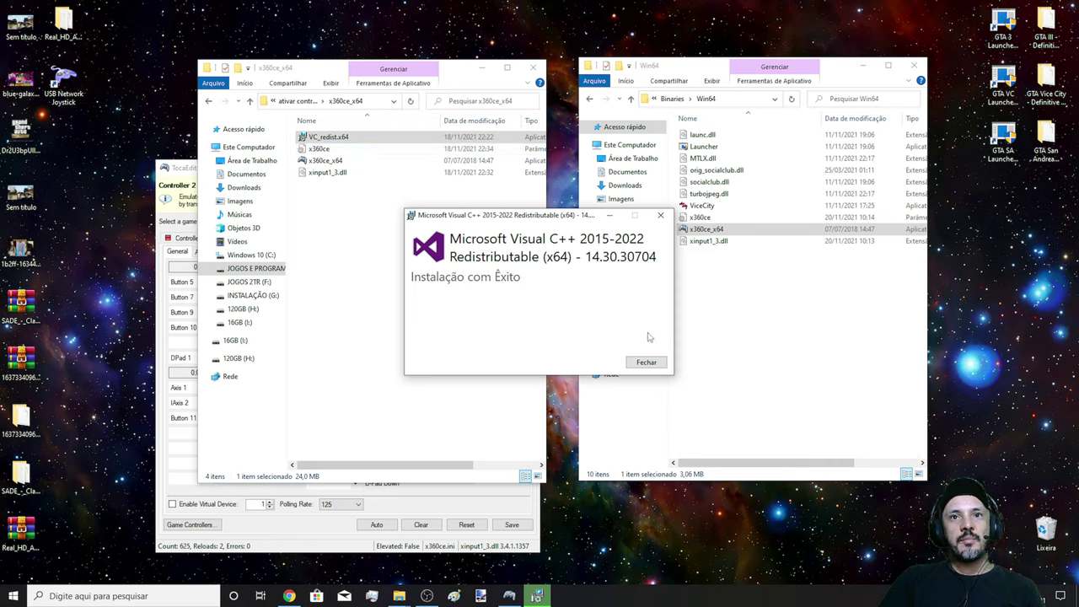
pyautogui.click(646, 362)
pyautogui.click(530, 67)
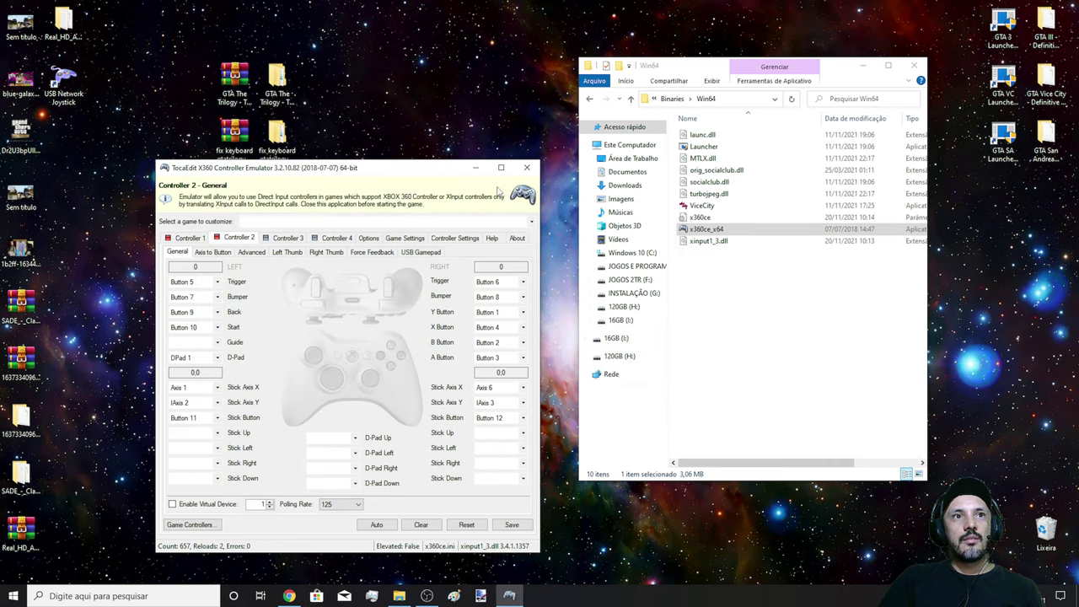
# Restart x360ce_x64 from the Win64 folder and check the Controller 1 and Controller 2 mappings
pyautogui.click(527, 167)
pyautogui.doubleClick(696, 228)
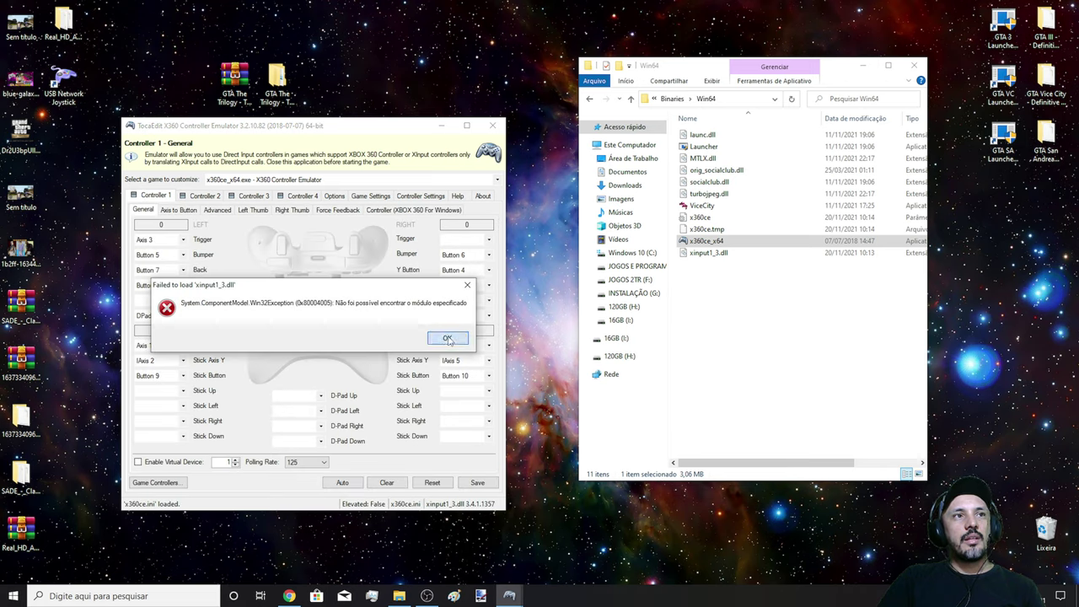
pyautogui.click(446, 338)
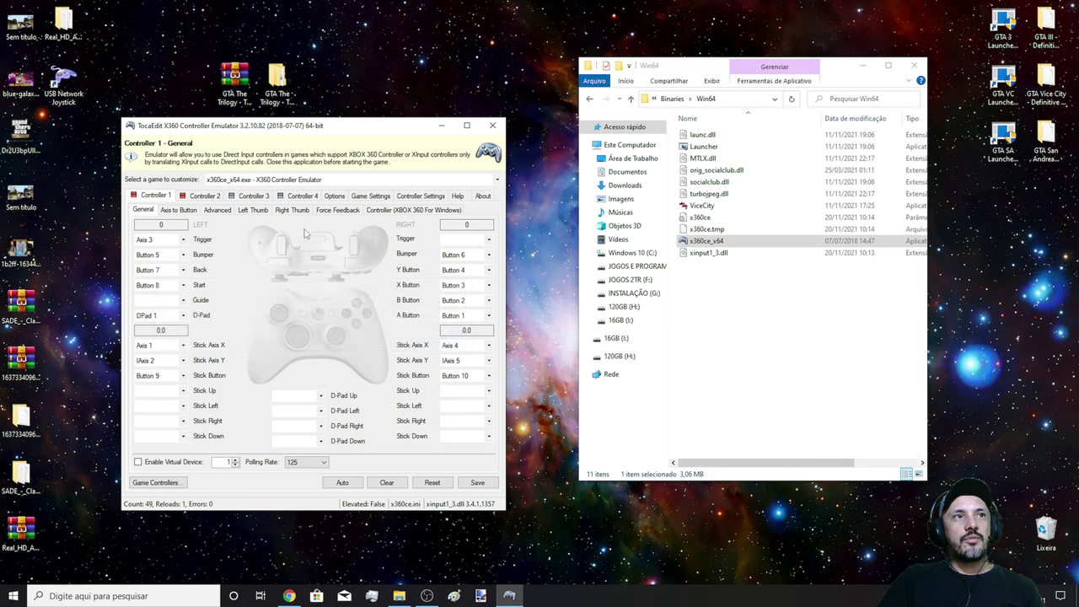
pyautogui.click(203, 196)
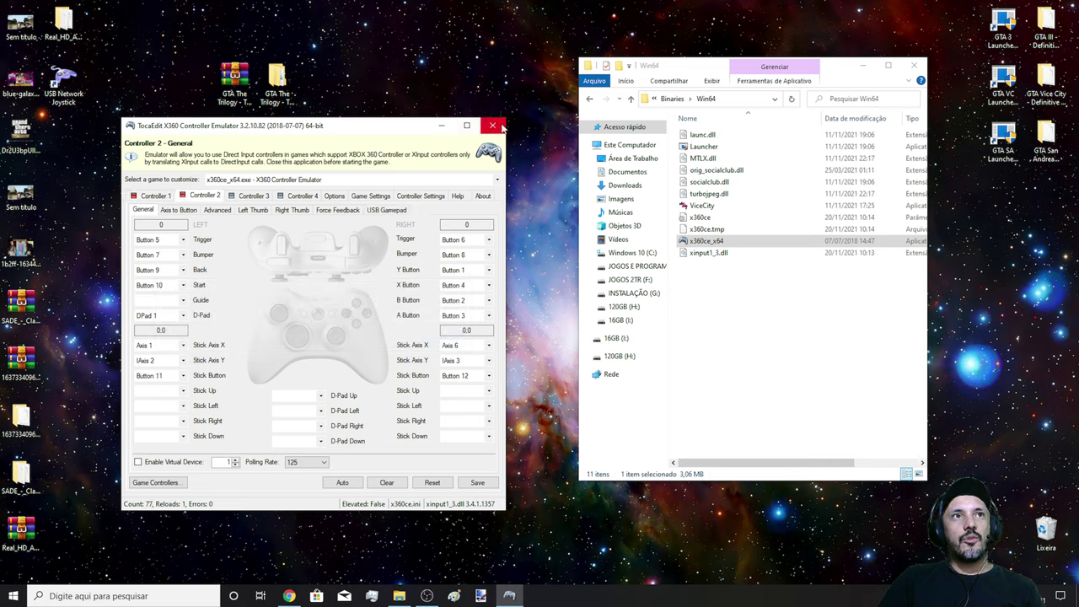
# Close the controller emulator and delete x360ce, x360ce_x64 and xinput1_3.dll from Vice City's Win64 folder
pyautogui.click(501, 125)
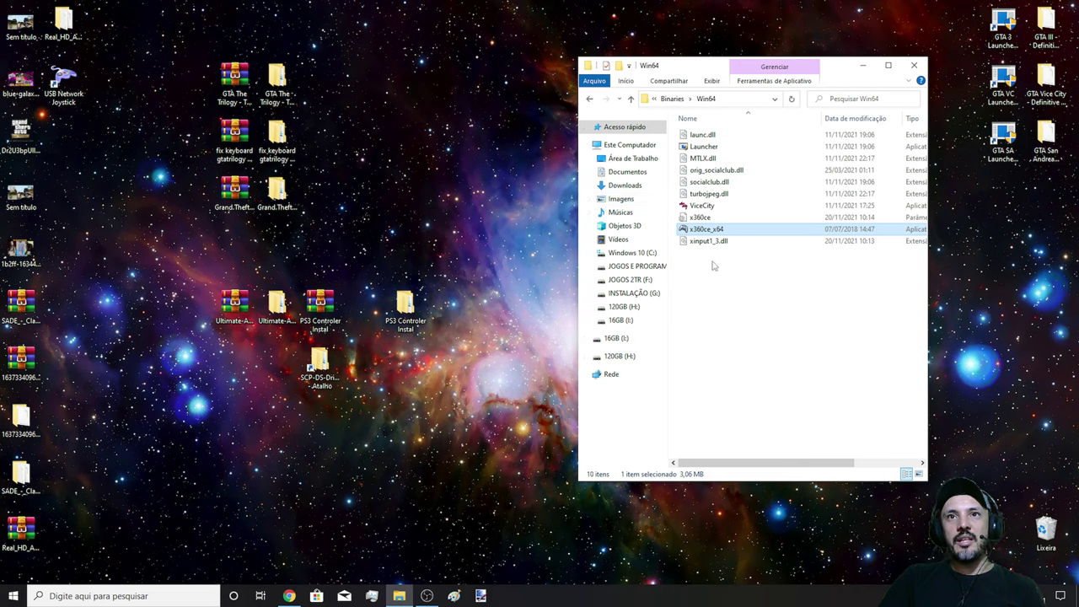
pyautogui.moveTo(716, 265); pyautogui.dragTo(721, 225)
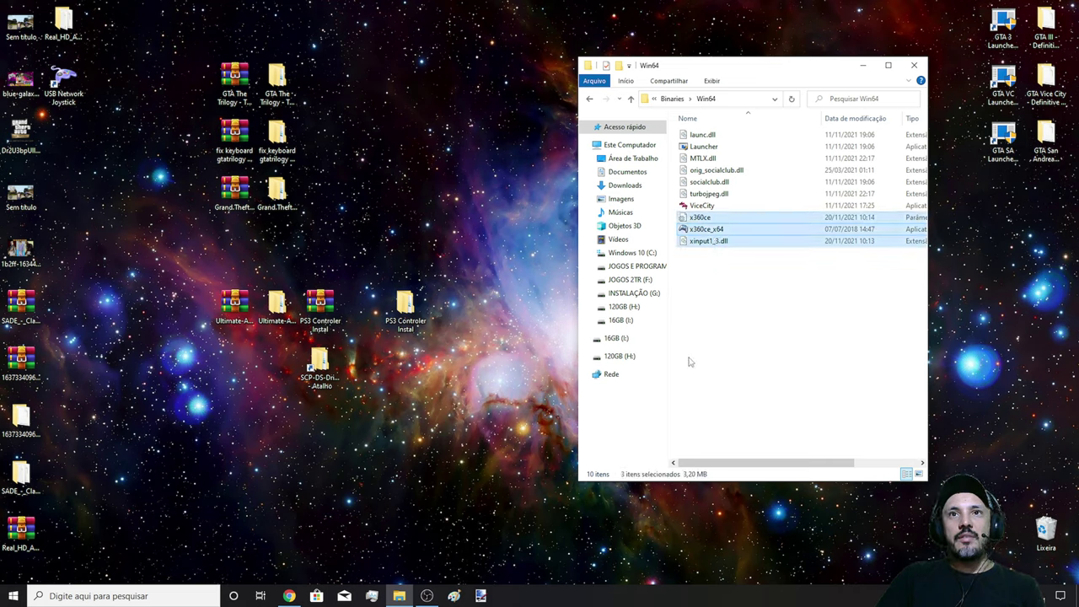
pyautogui.press('Delete')
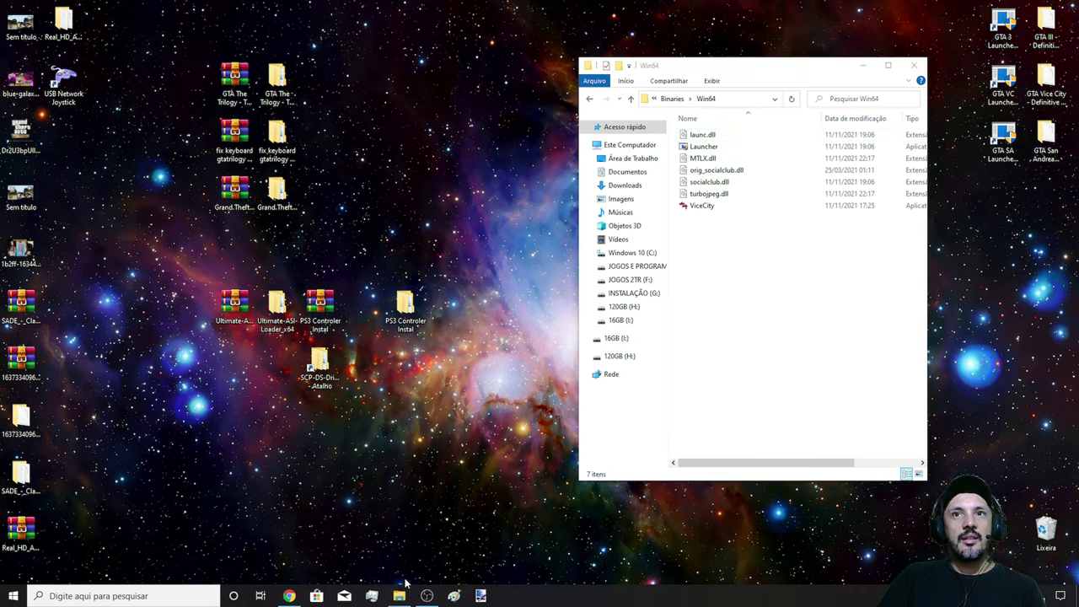
# Open the folder ativação games mods\ativar controle\emu 360 on the JOGOS E PROGRAMAS drive
pyautogui.moveTo(451, 556)
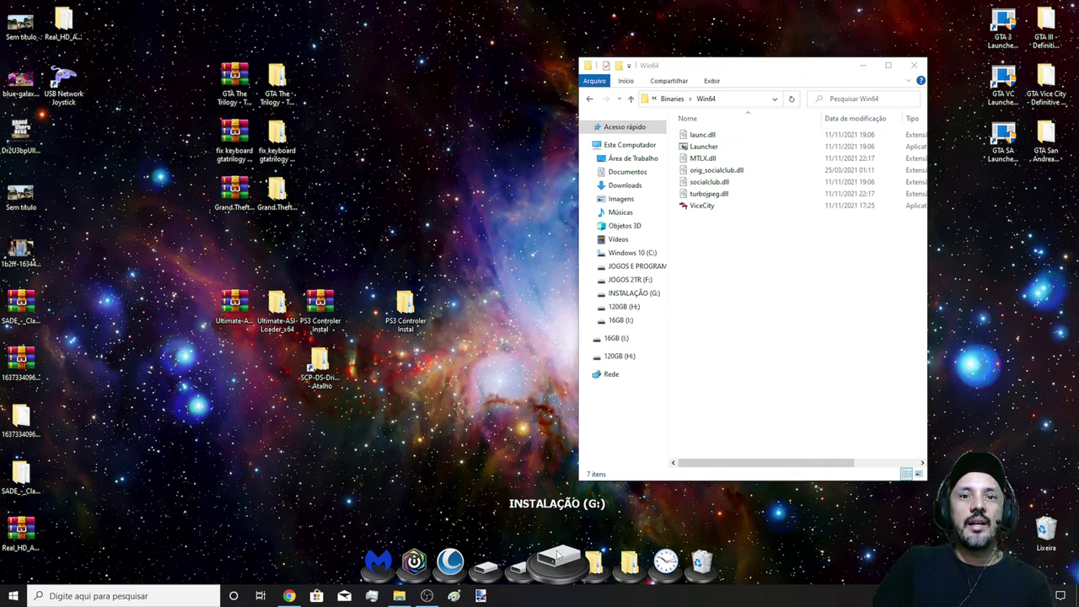
pyautogui.click(489, 561)
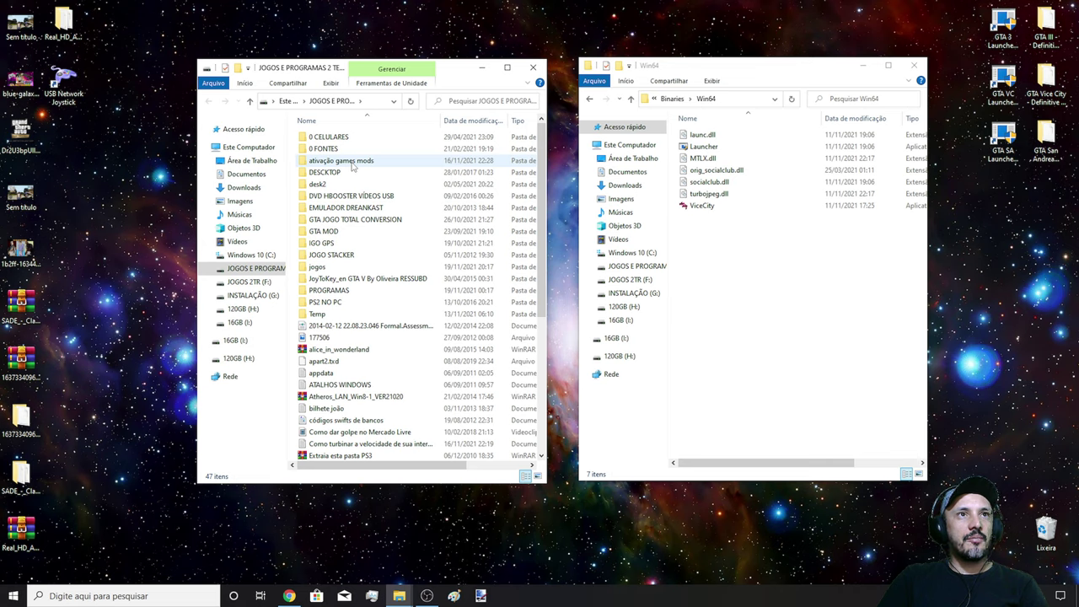
pyautogui.doubleClick(352, 166)
pyautogui.doubleClick(354, 162)
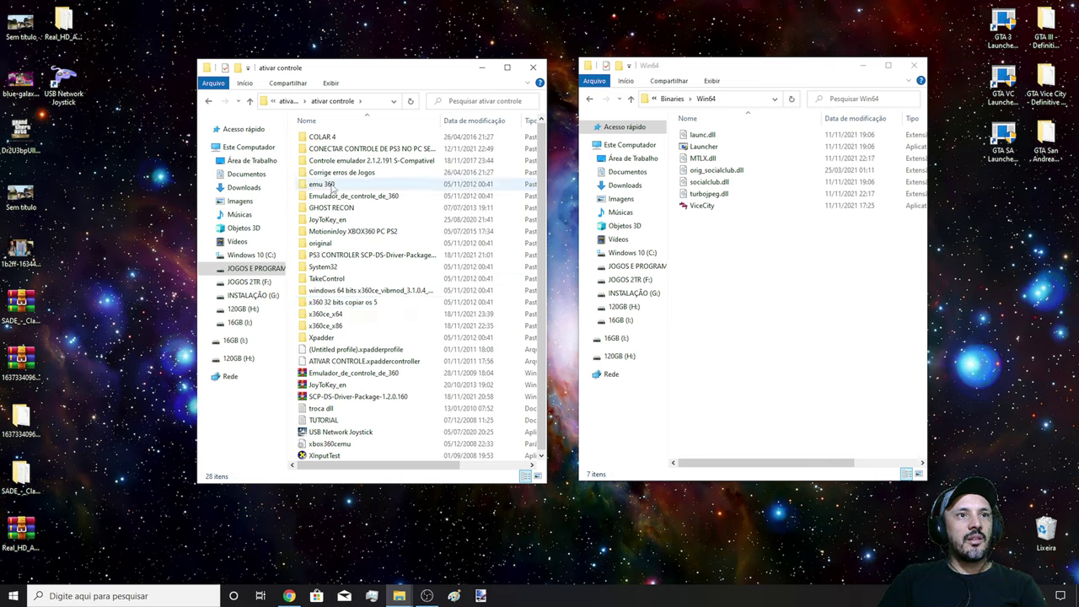
pyautogui.doubleClick(332, 184)
# Run XInputTest from the emu 360 folder to test Controller 1, and close it
pyautogui.click(325, 137)
pyautogui.keyDown('shift'); pyautogui.click(322, 186); pyautogui.keyUp('shift')
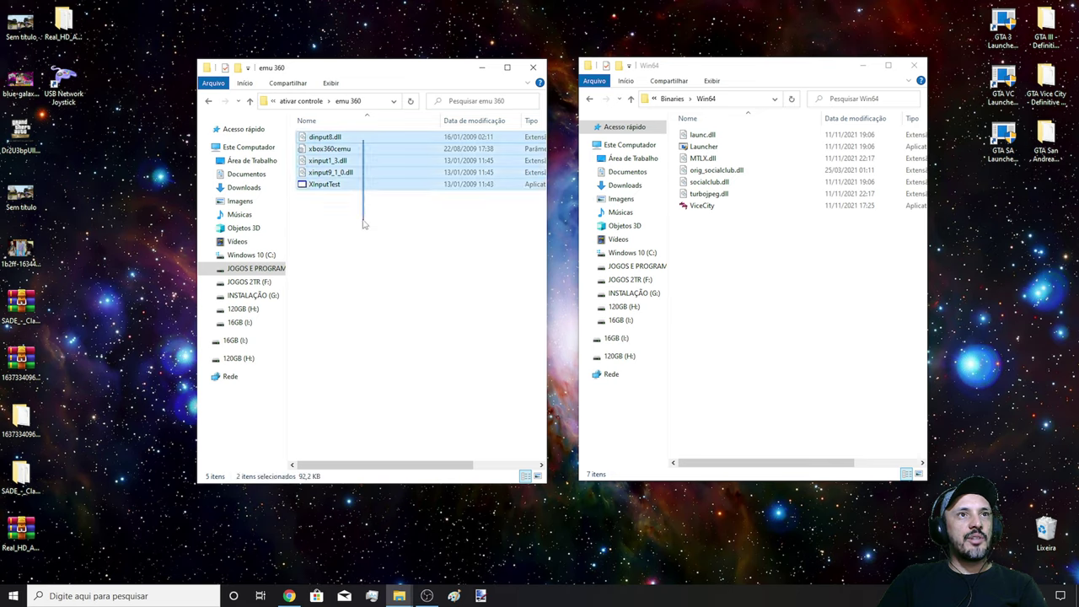
pyautogui.doubleClick(334, 183)
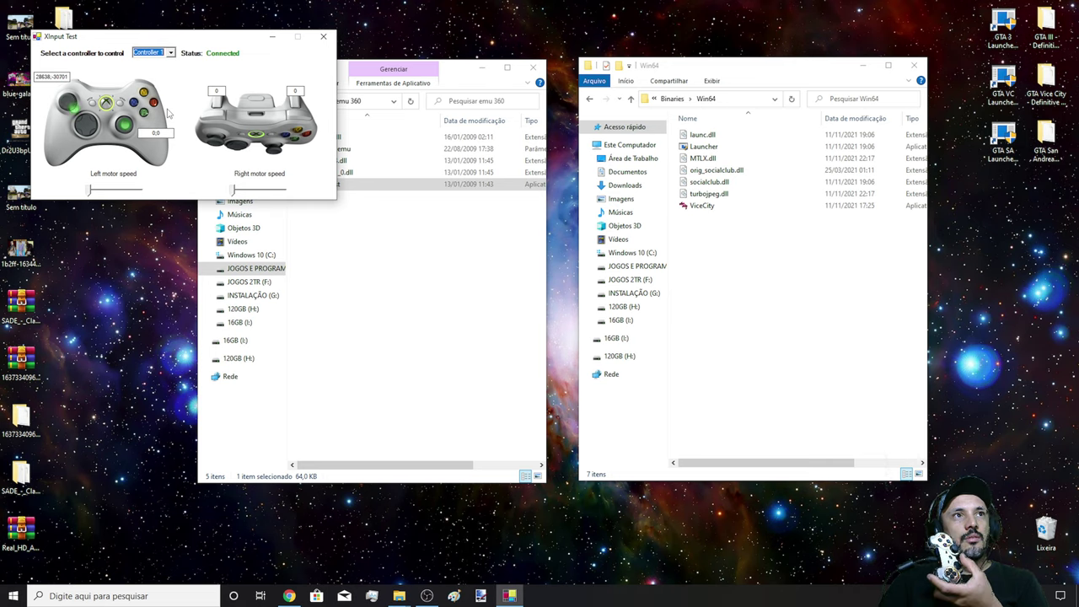
pyautogui.click(322, 37)
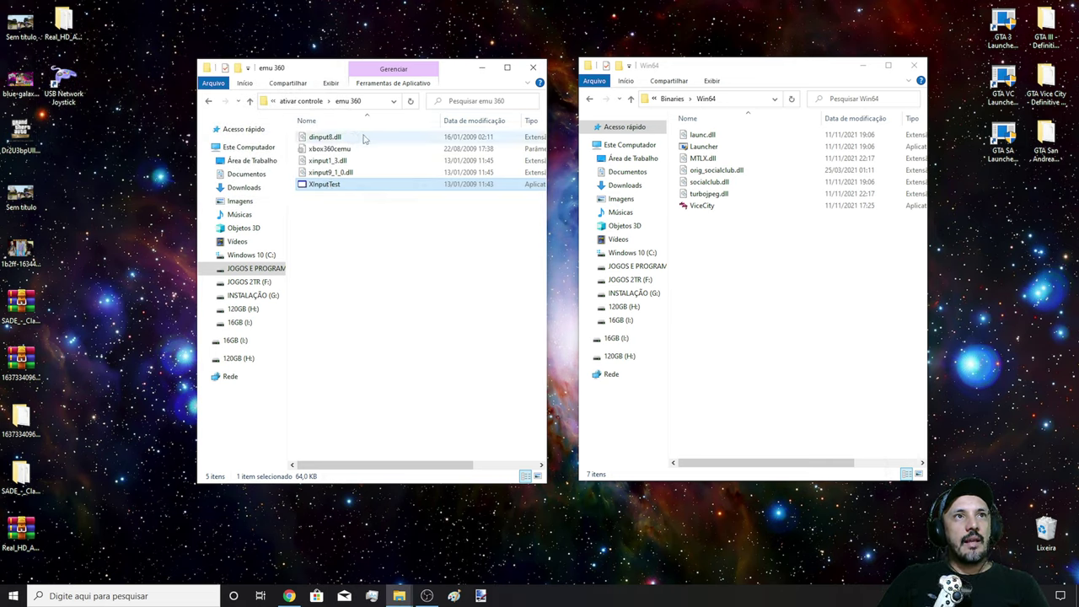
# Copy dinput8.dll, xbox360cemu, xinput1_3.dll, xinput9_1_0.dll and XInputTest from emu 360 into Vice City's Win64 folder
pyautogui.click(324, 138)
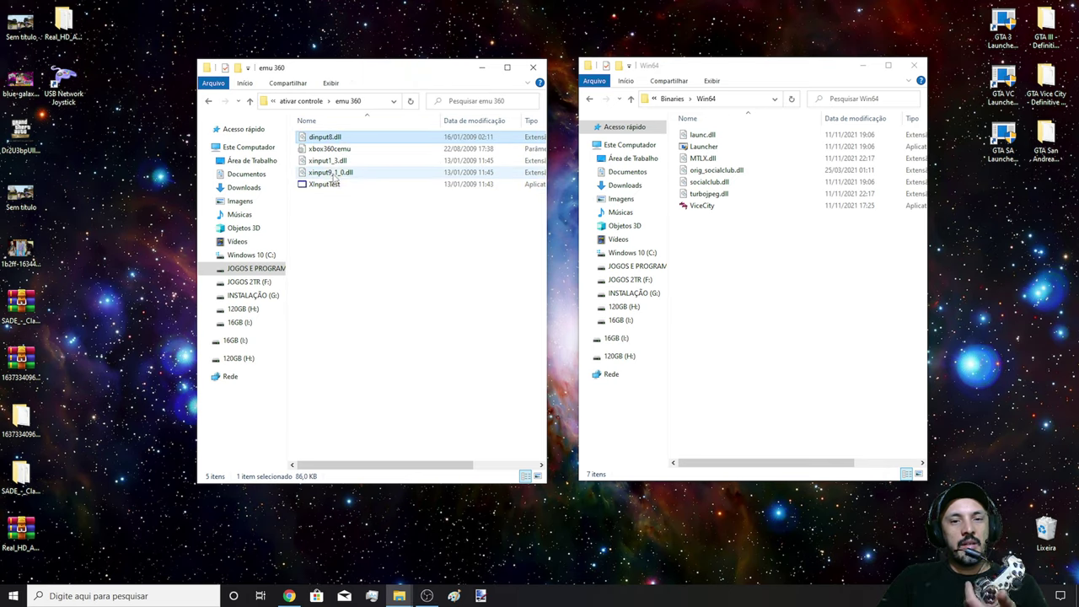
pyautogui.hotkey('ctrl', 'a')
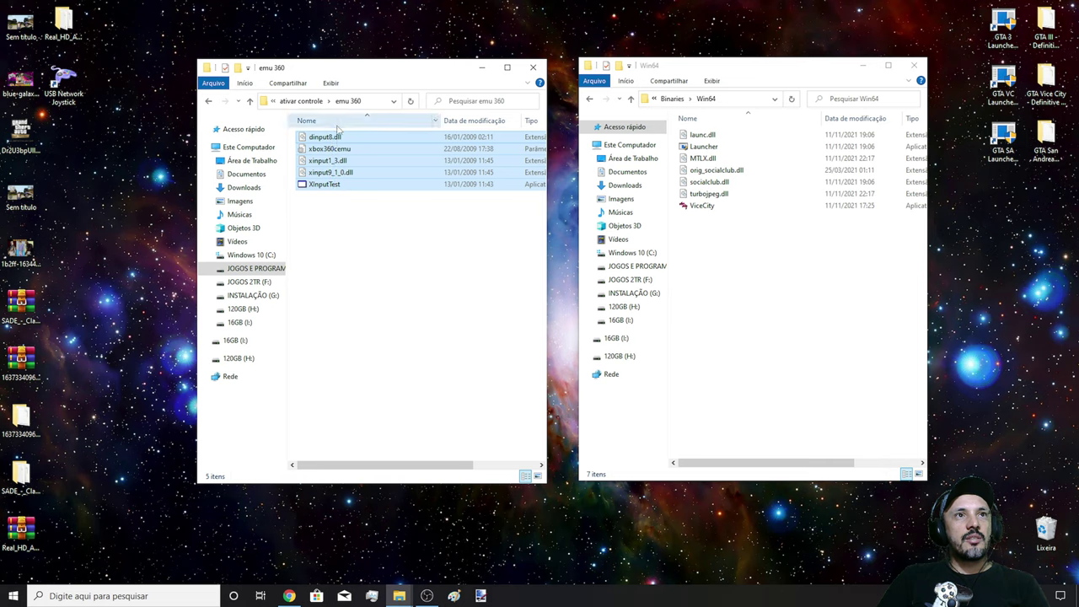
pyautogui.rightClick(339, 140)
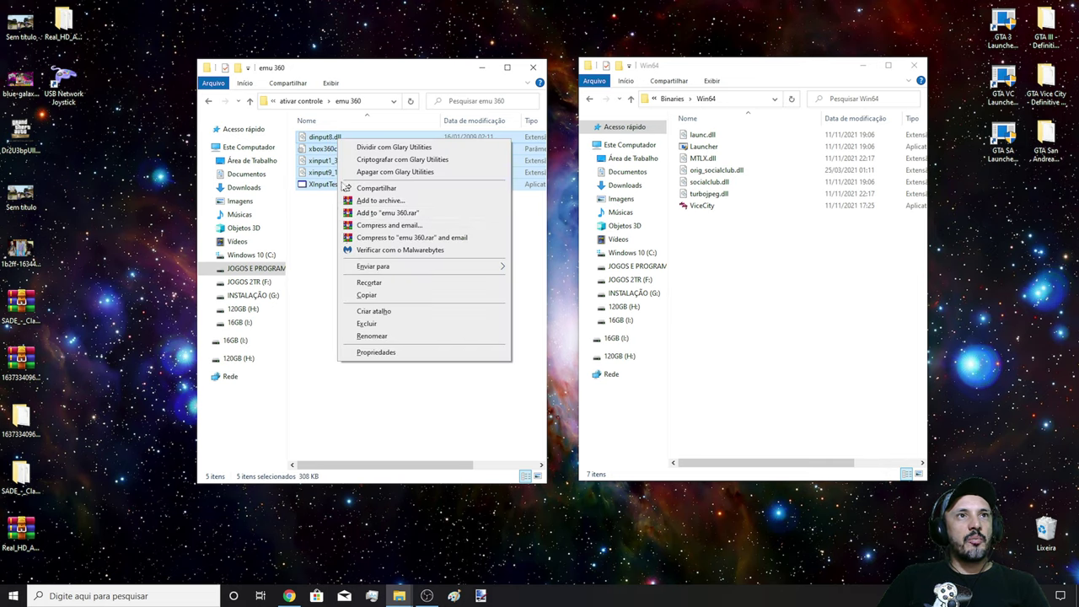
pyautogui.click(367, 297)
pyautogui.rightClick(765, 246)
pyautogui.click(792, 322)
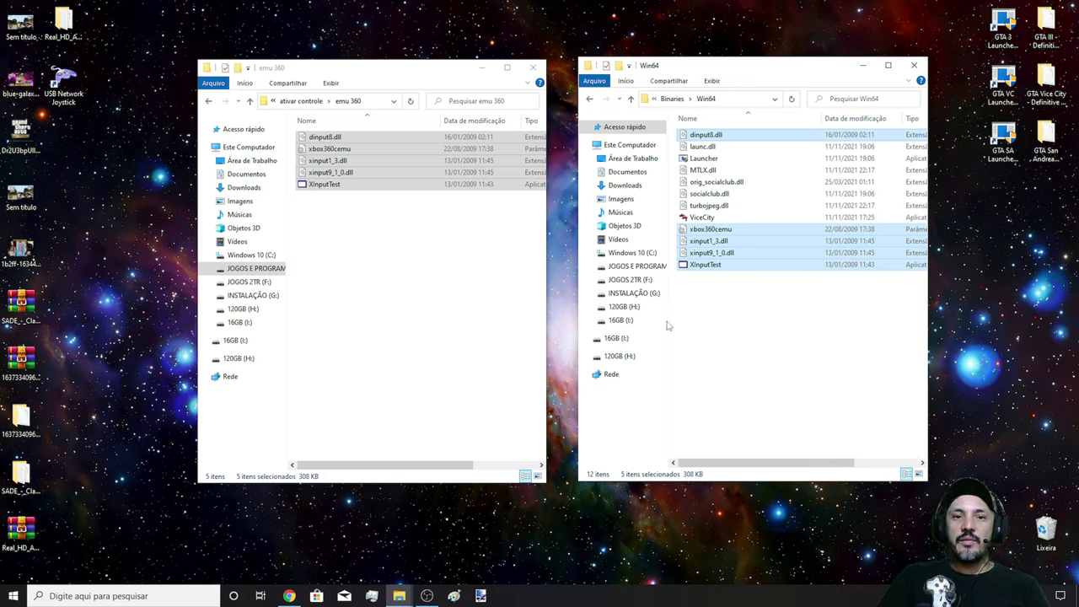
# Run XInputTest from Vice City's Win64 folder to test the controller, and close it
pyautogui.click(723, 306)
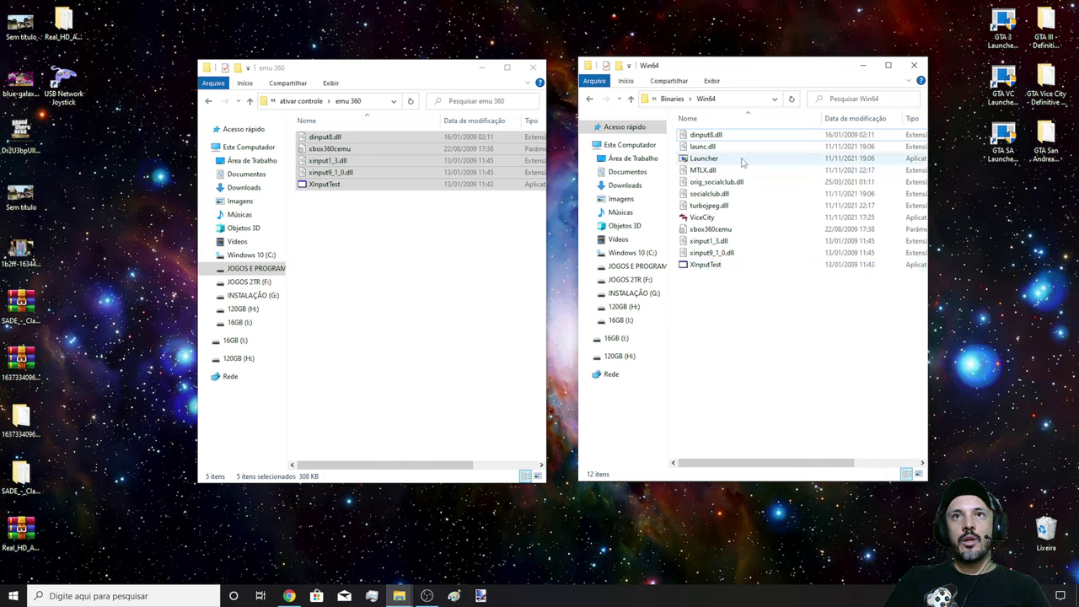
pyautogui.doubleClick(717, 271)
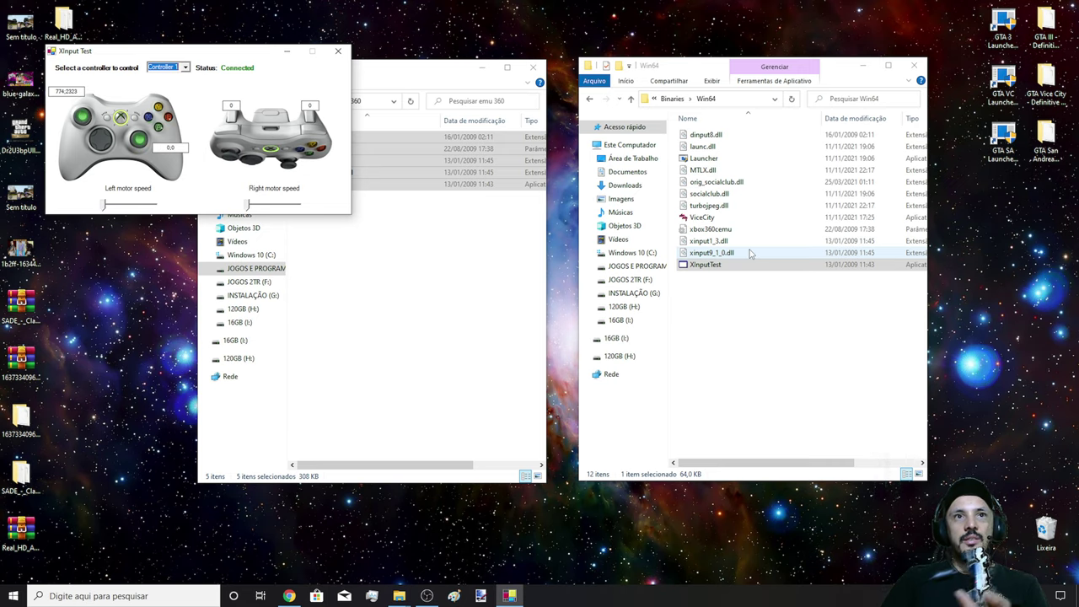
pyautogui.click(338, 51)
# Undo the copy of the emu 360 files in Vice City's Win64 folder
pyautogui.click(590, 100)
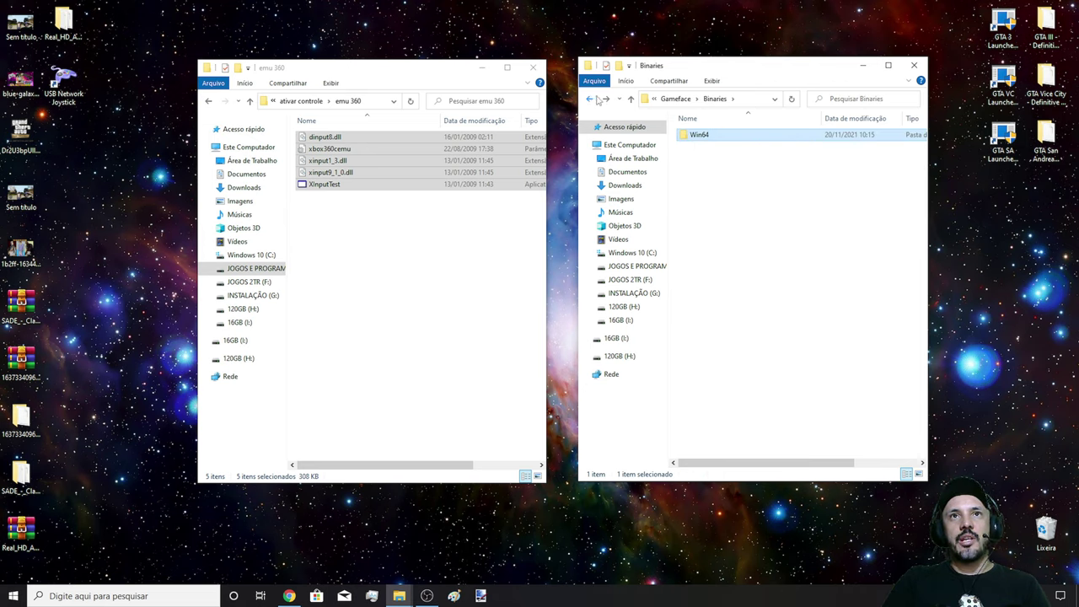
pyautogui.click(606, 100)
pyautogui.rightClick(713, 348)
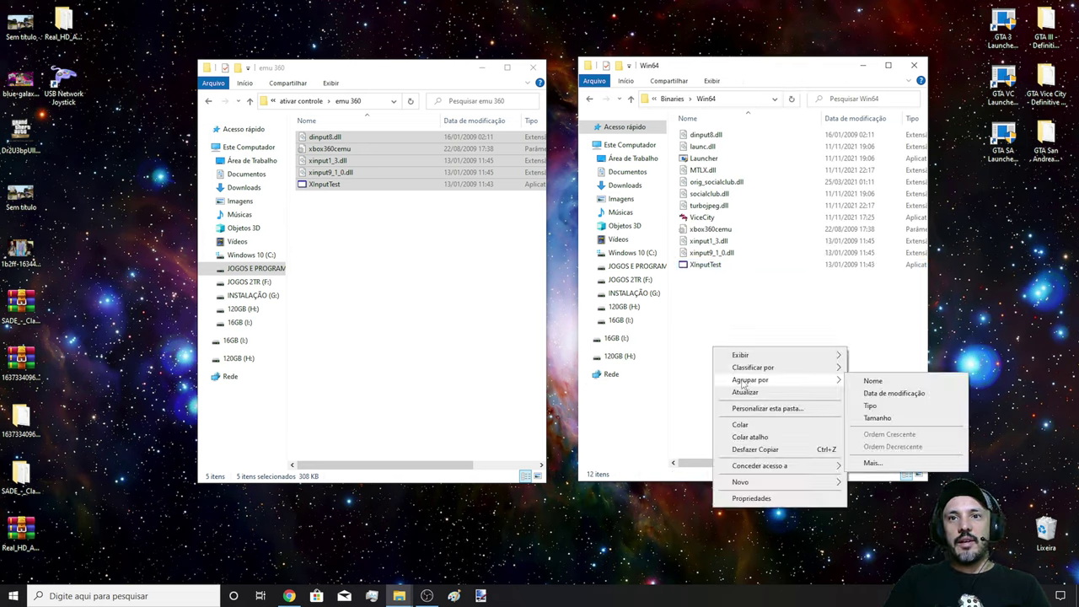
pyautogui.click(752, 449)
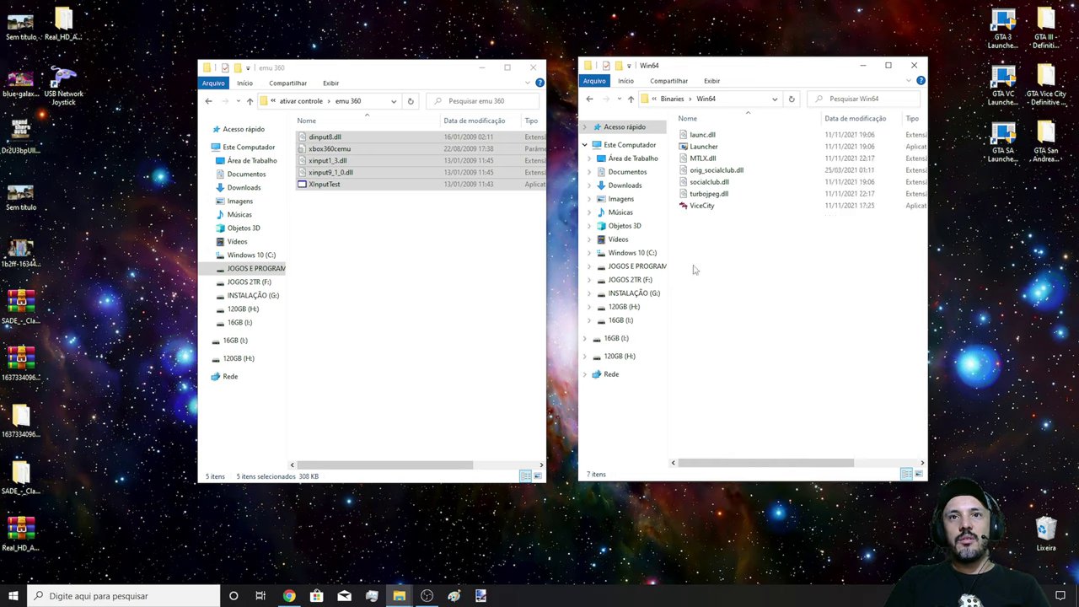
# Close the emu 360 folder and return from Win64 to the GTA Vice City - Definitive Edition folder
pyautogui.click(536, 68)
pyautogui.click(590, 100)
pyautogui.click(590, 100)
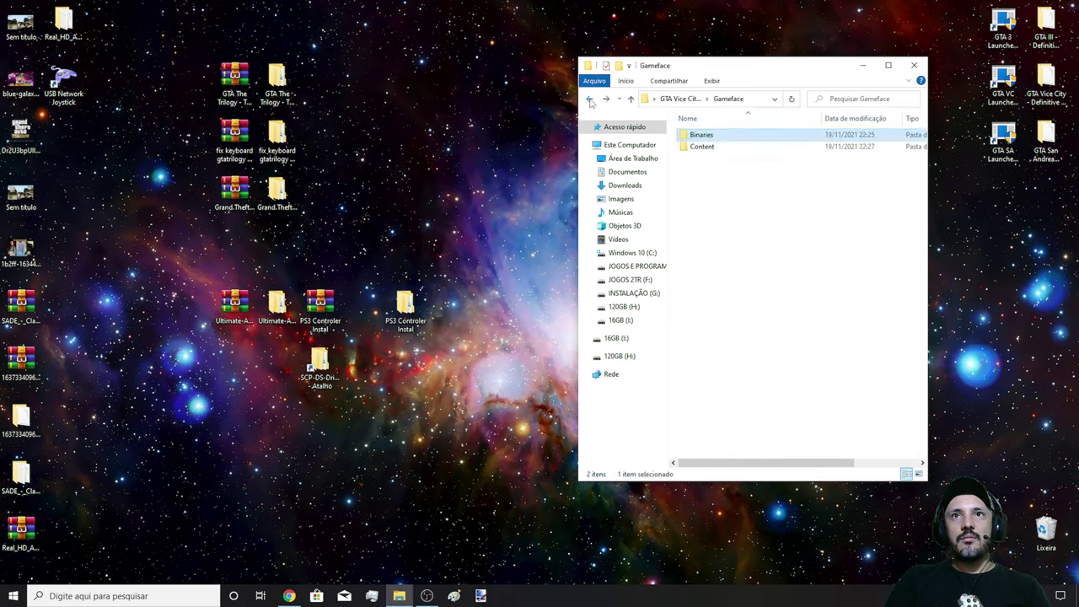
pyautogui.click(590, 99)
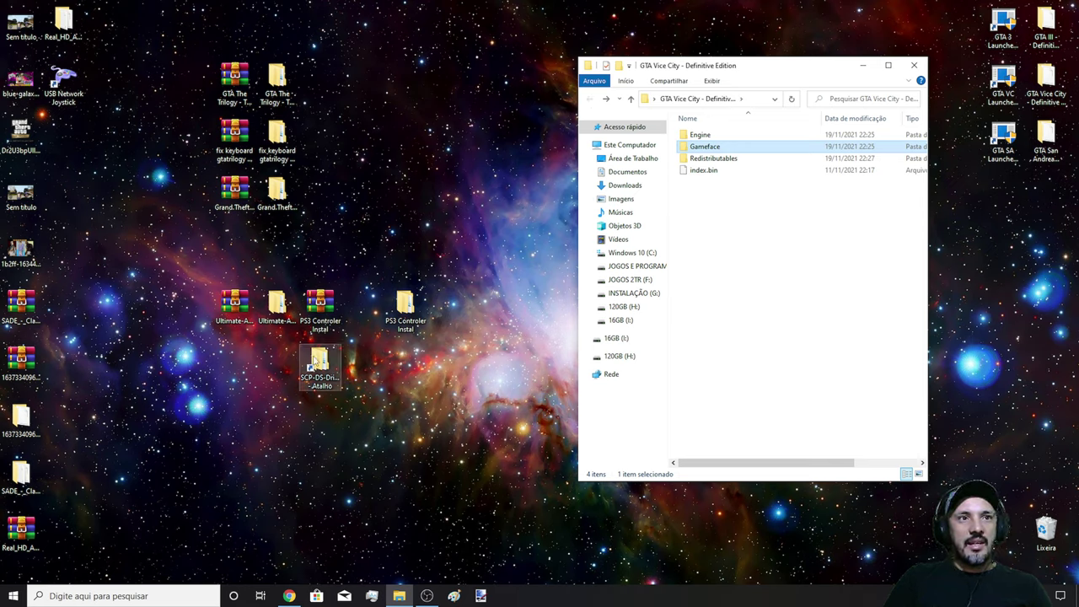
# Place the SCP-DS-Driver-Package shortcut between the PS3 Controler Instal archive and folder on the desktop, and reposition the Vice City folder window
pyautogui.moveTo(407, 310); pyautogui.dragTo(321, 310)
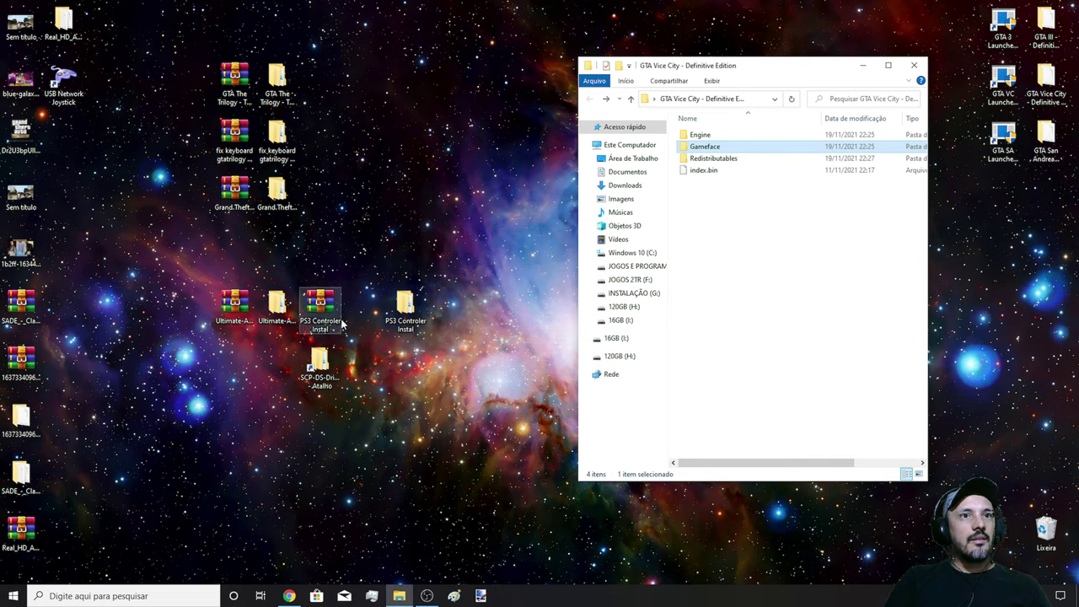
pyautogui.moveTo(331, 368); pyautogui.dragTo(374, 317)
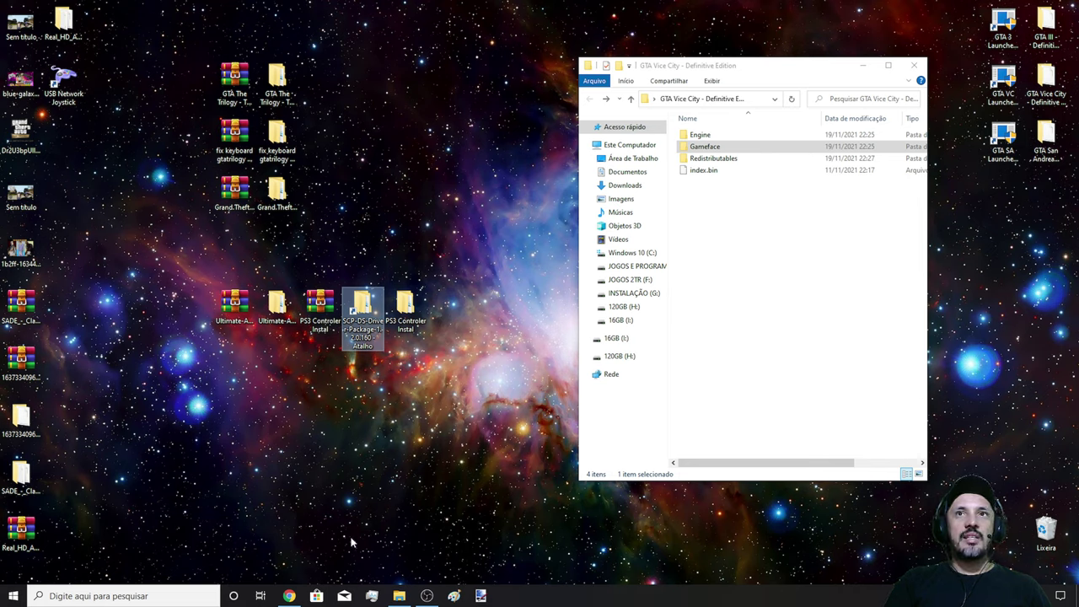
pyautogui.click(384, 462)
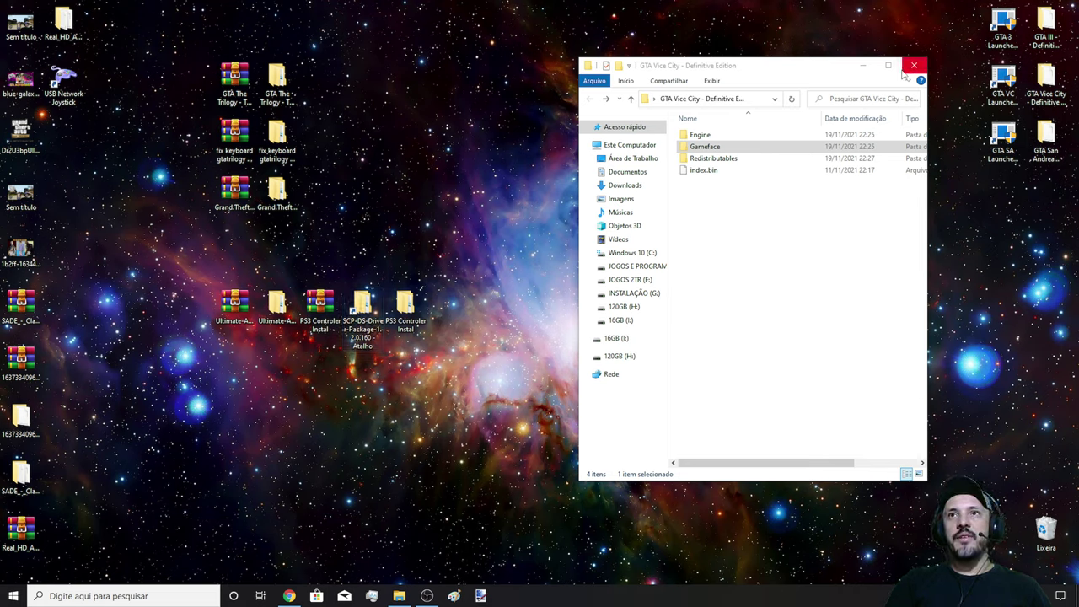
pyautogui.moveTo(834, 68); pyautogui.dragTo(749, 61)
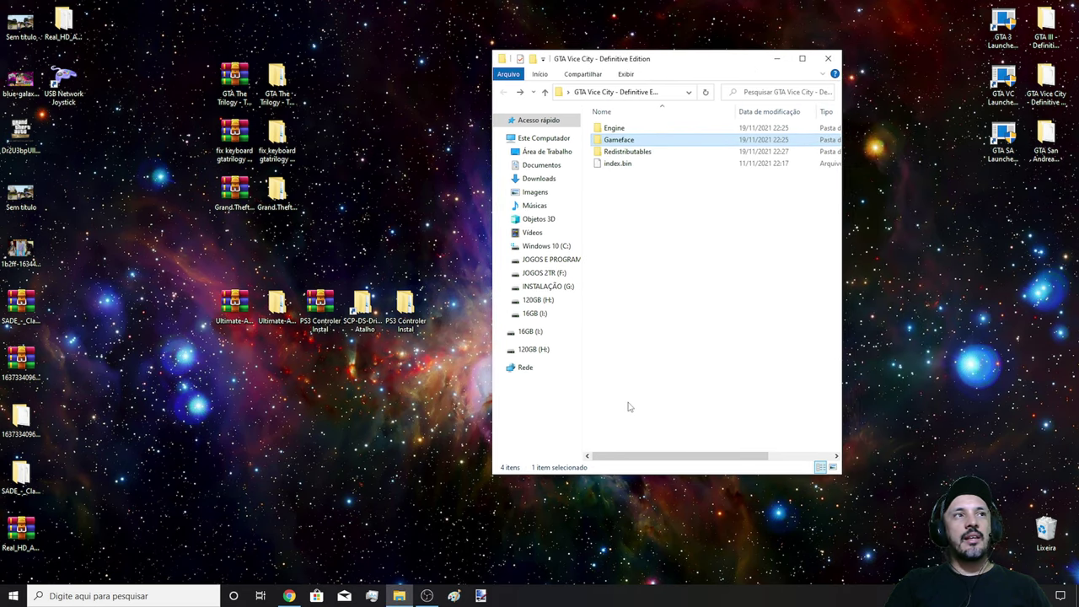